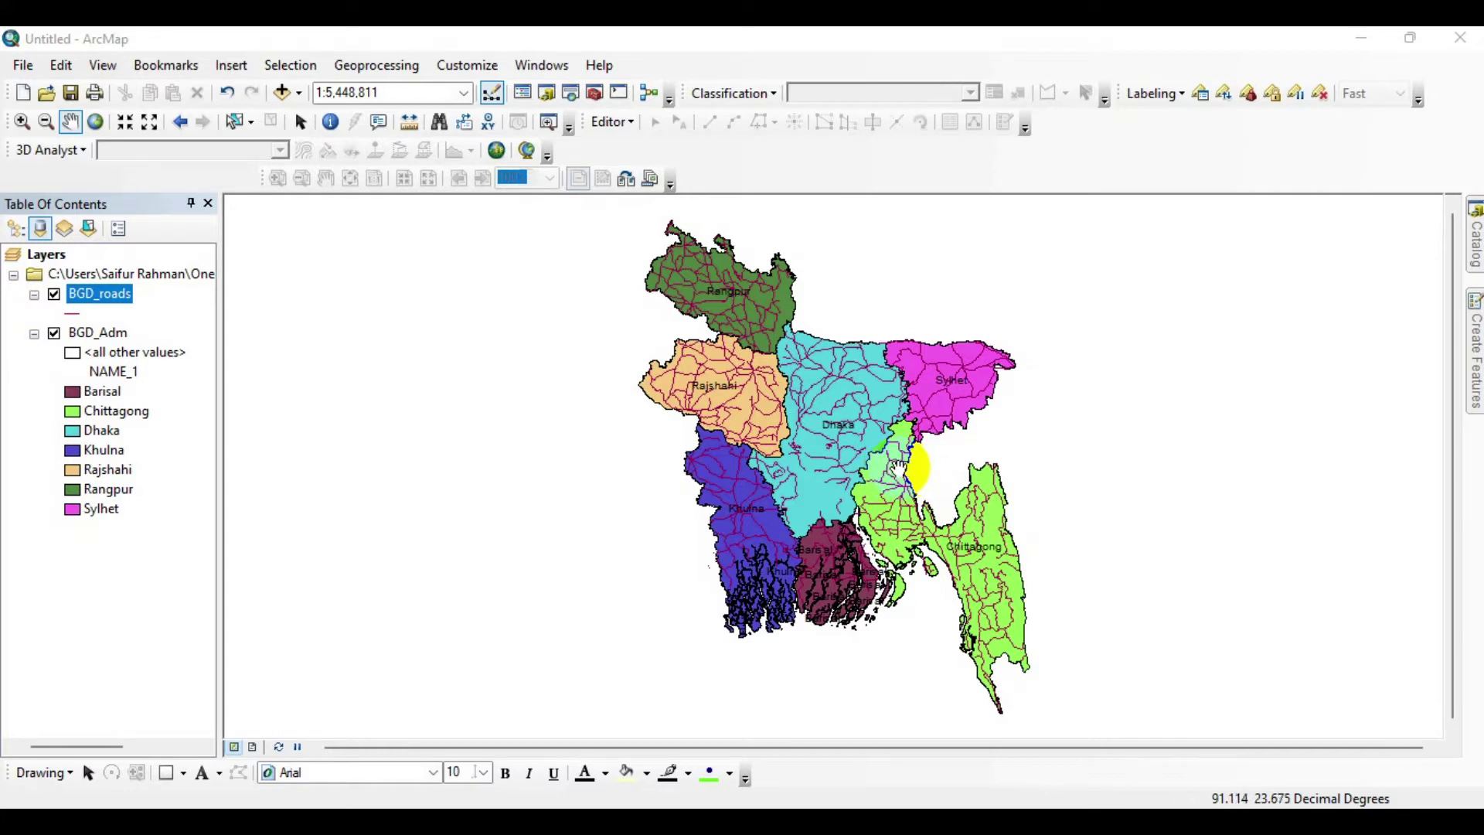
- Check the geographic coordinate system of the BGD_Adm layer in its source properties
right_click(109, 331)
click(193, 781)
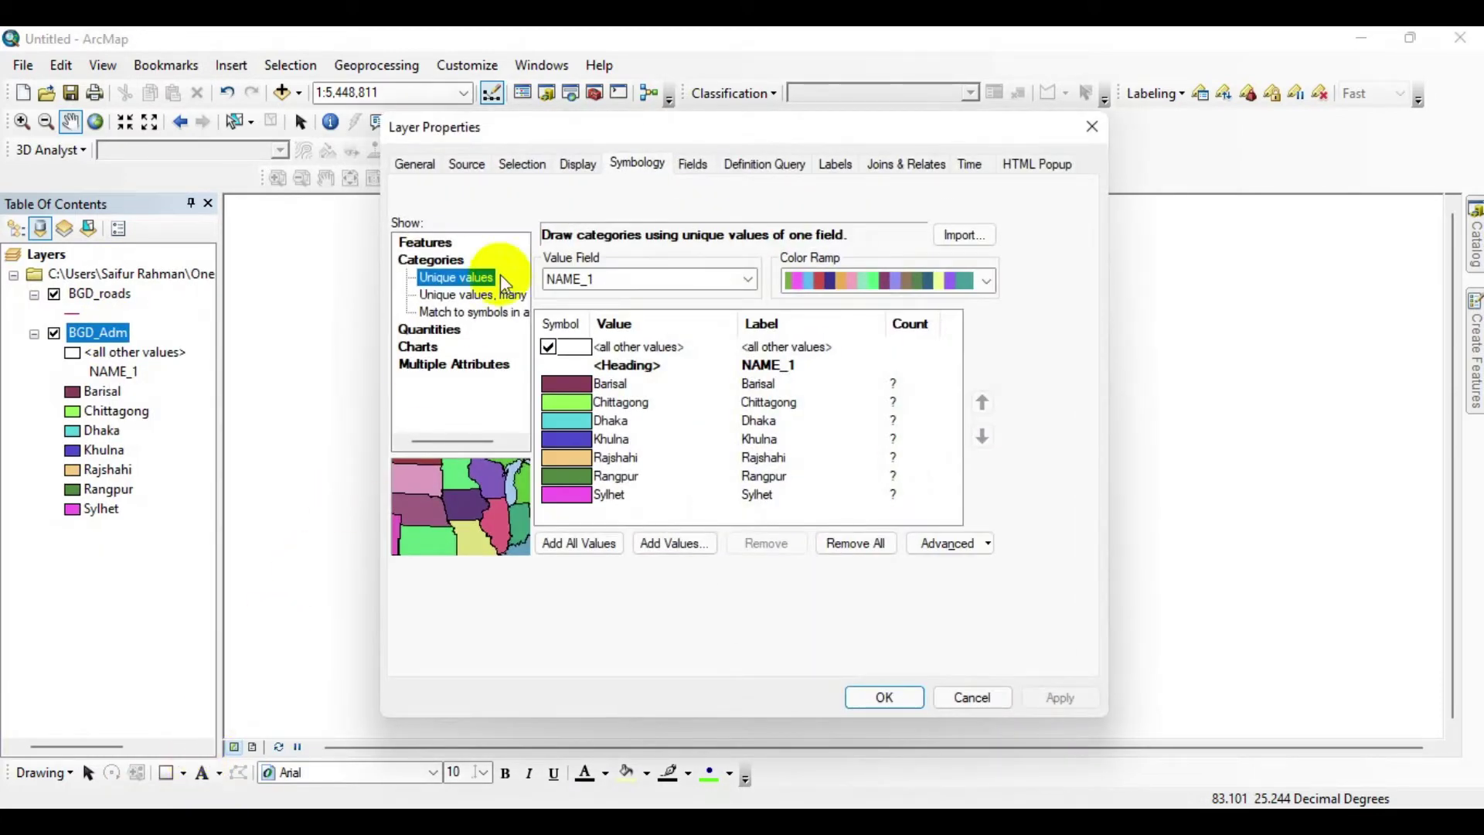
click(466, 163)
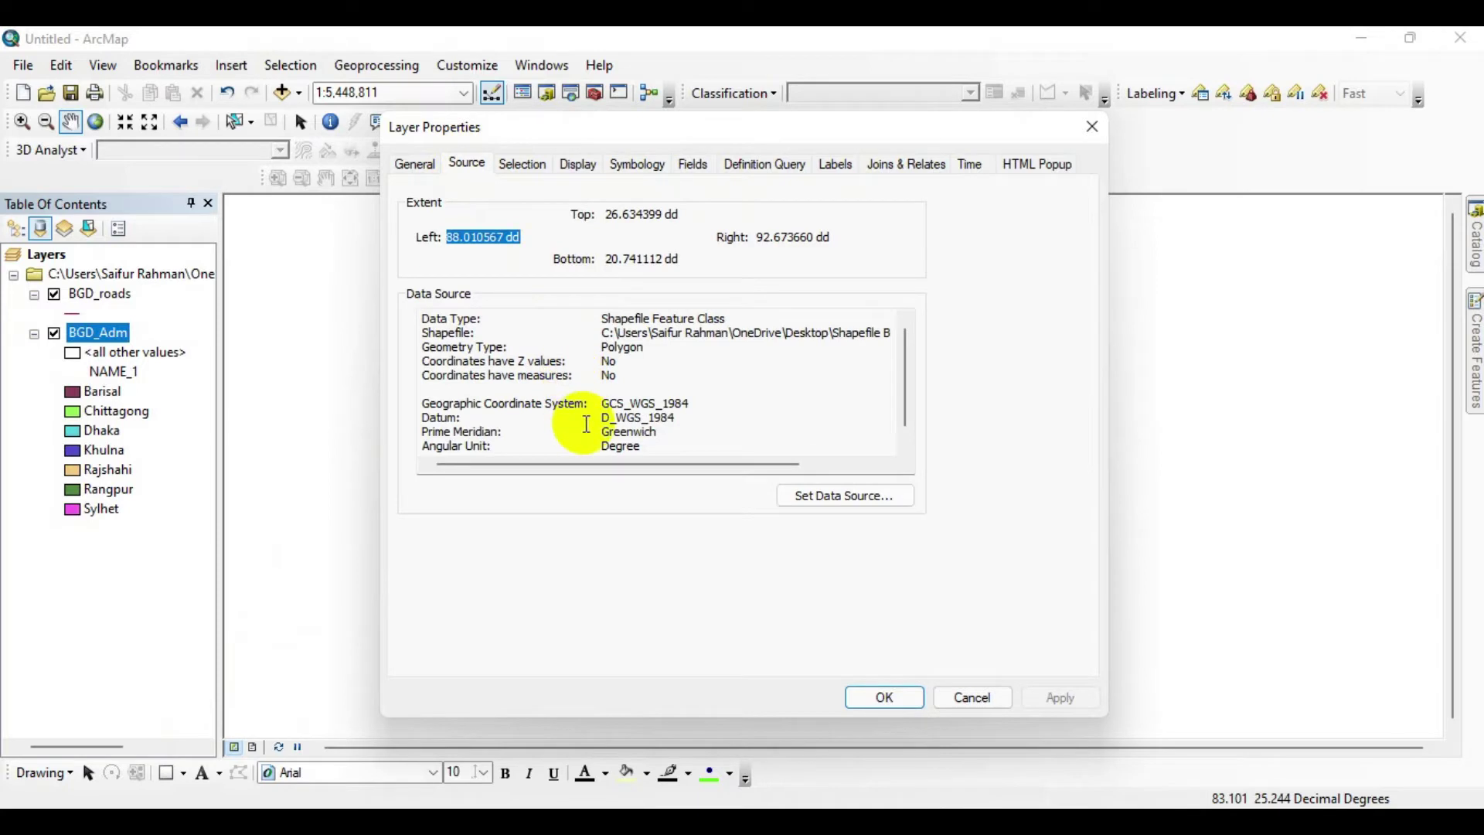
drag(603, 404, 682, 400)
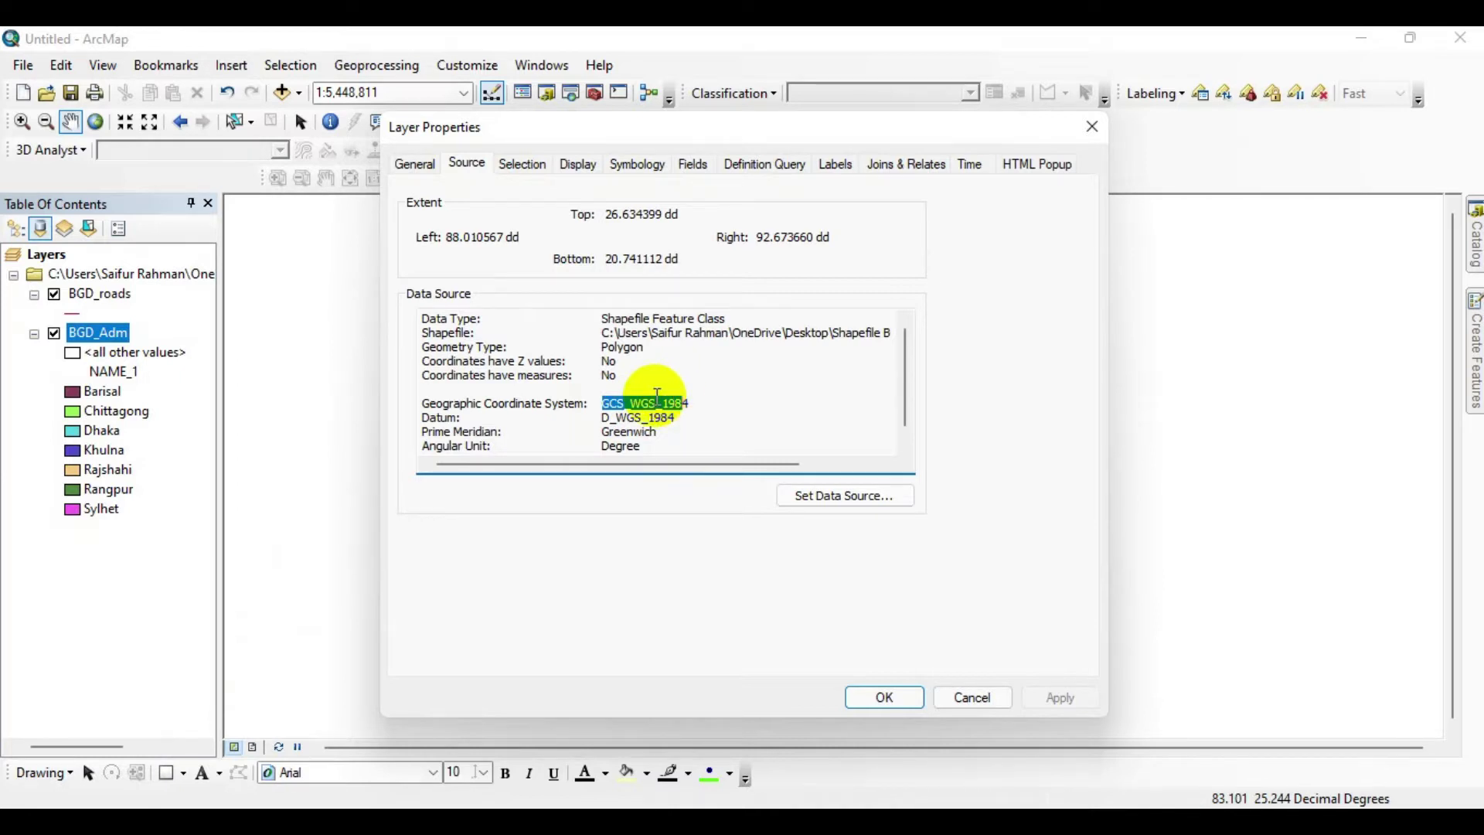
drag(402, 404, 572, 404)
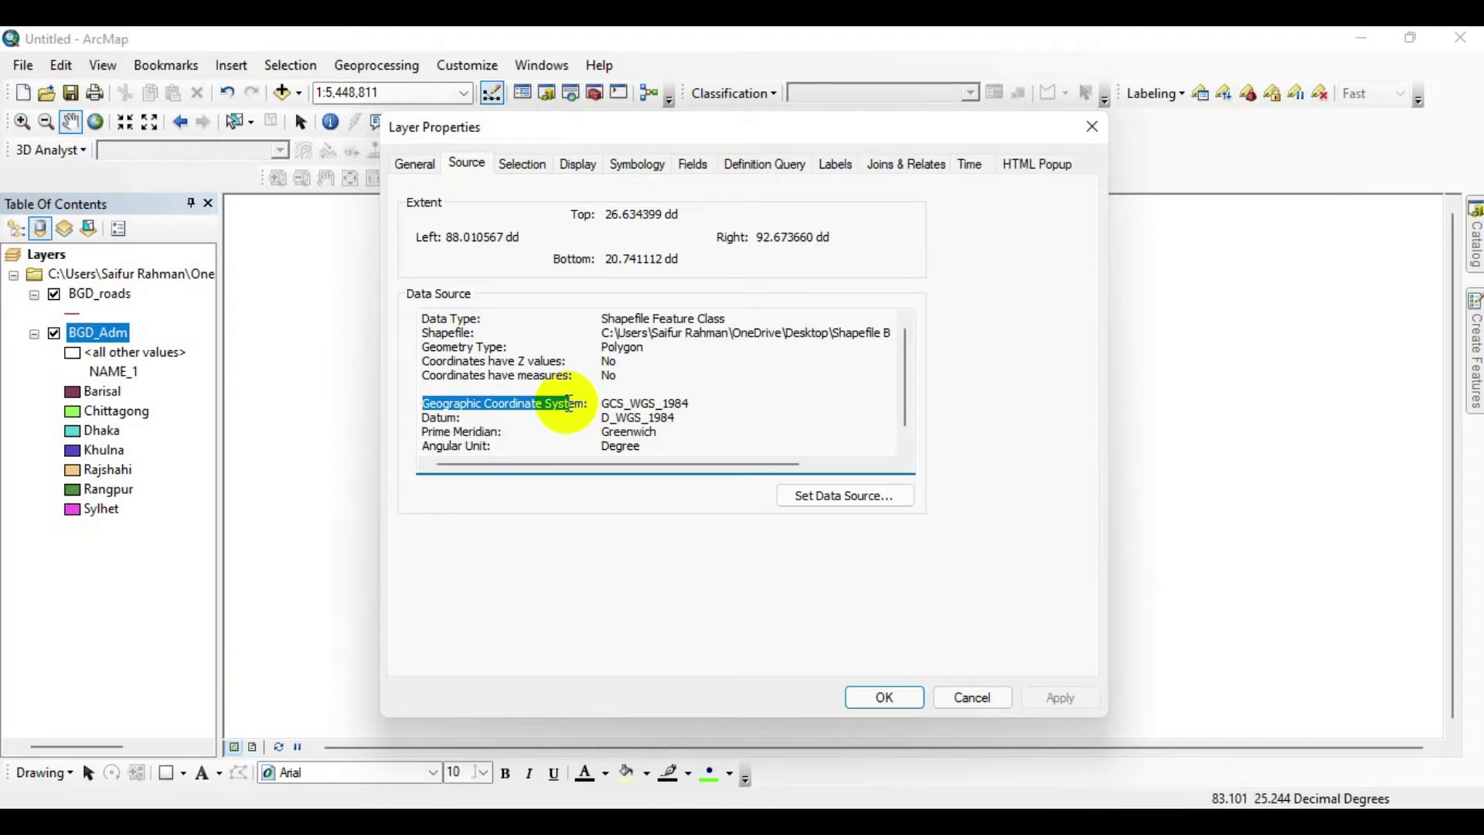
click(958, 705)
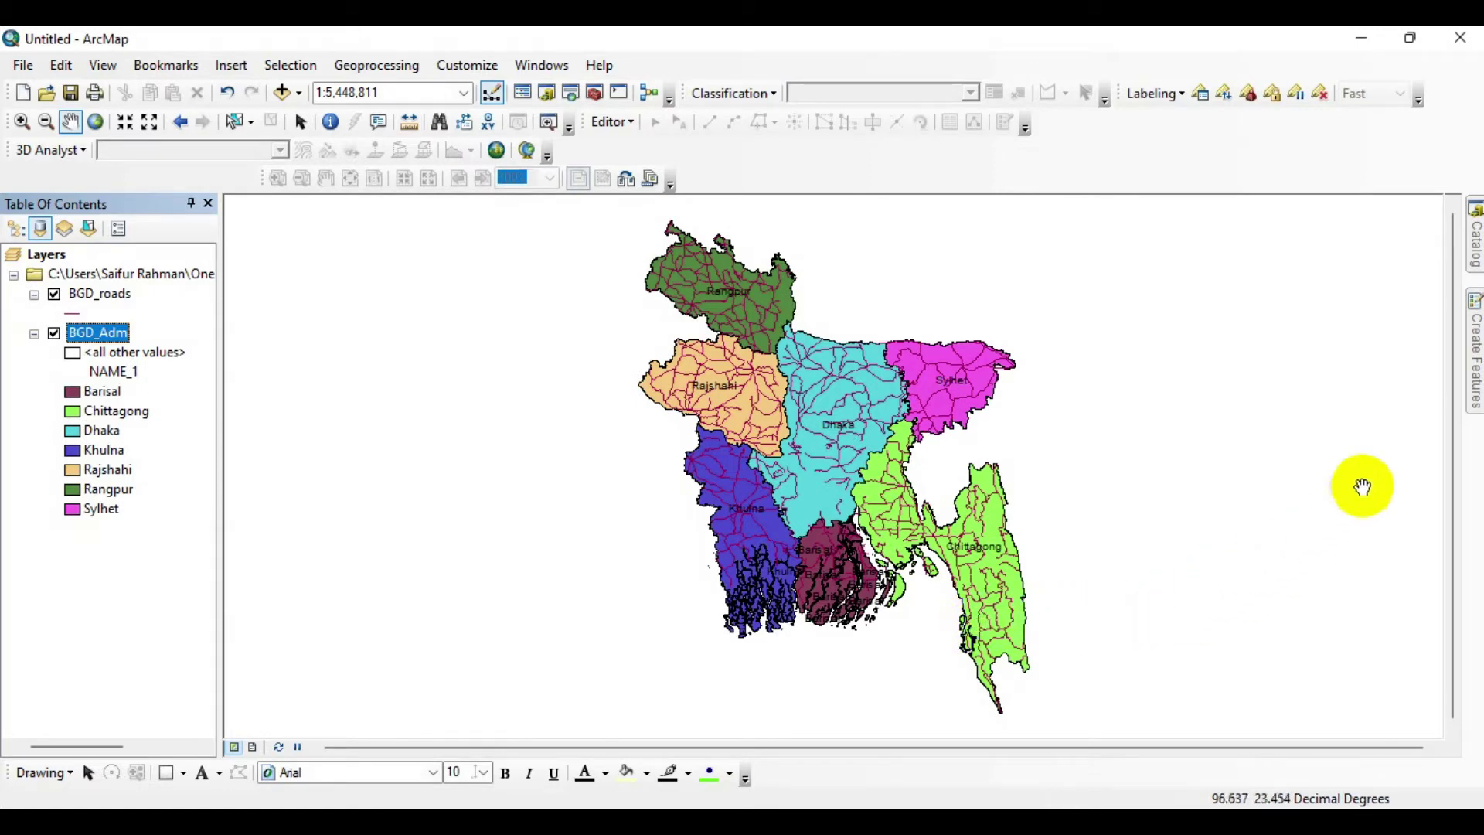
- Open the Project tool from the Projections and Transformations toolset of Data Management Tools and set BGD_Adm as its input
mouse_move(1476, 255)
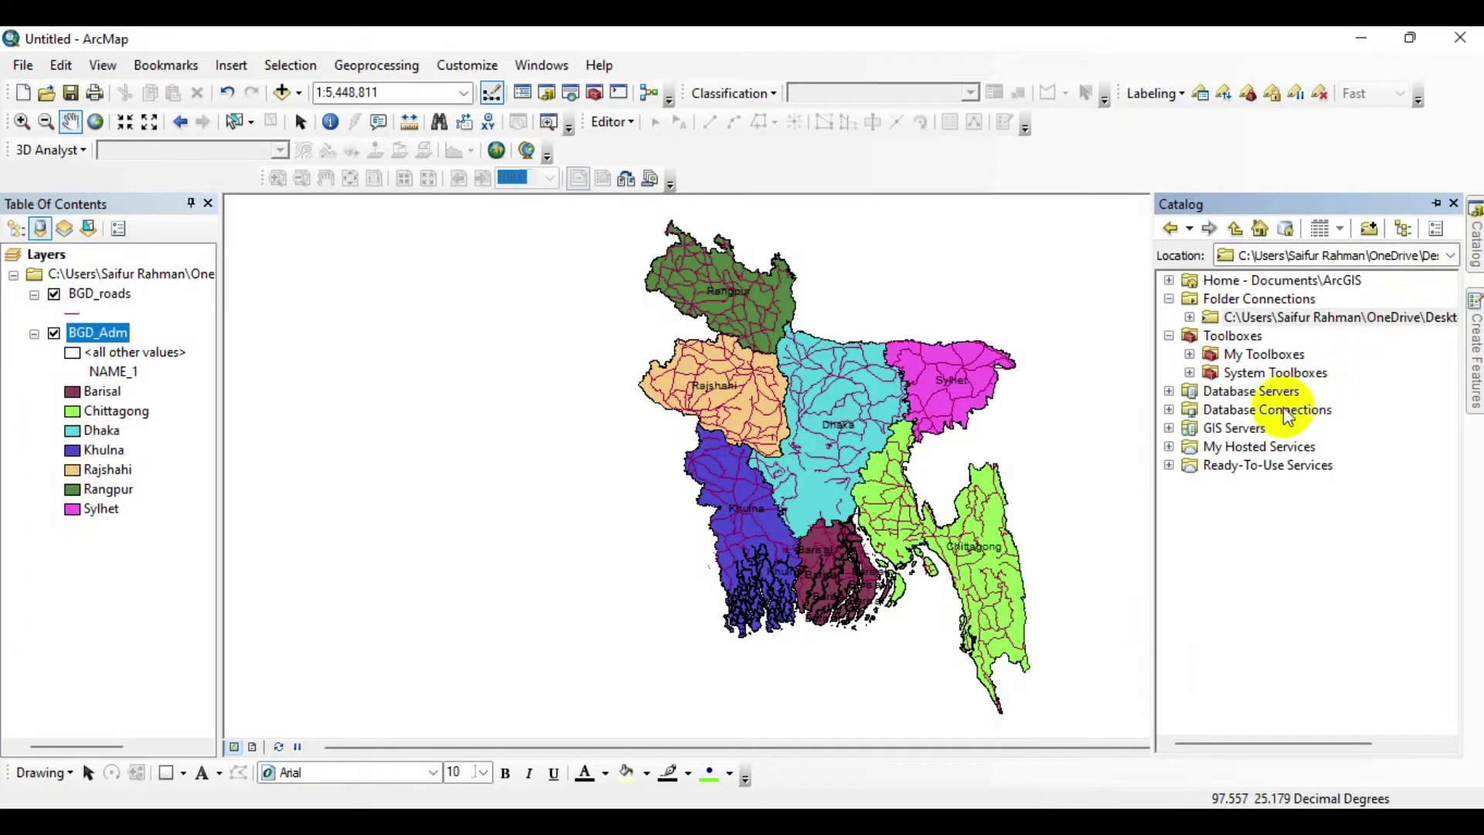
click(1190, 374)
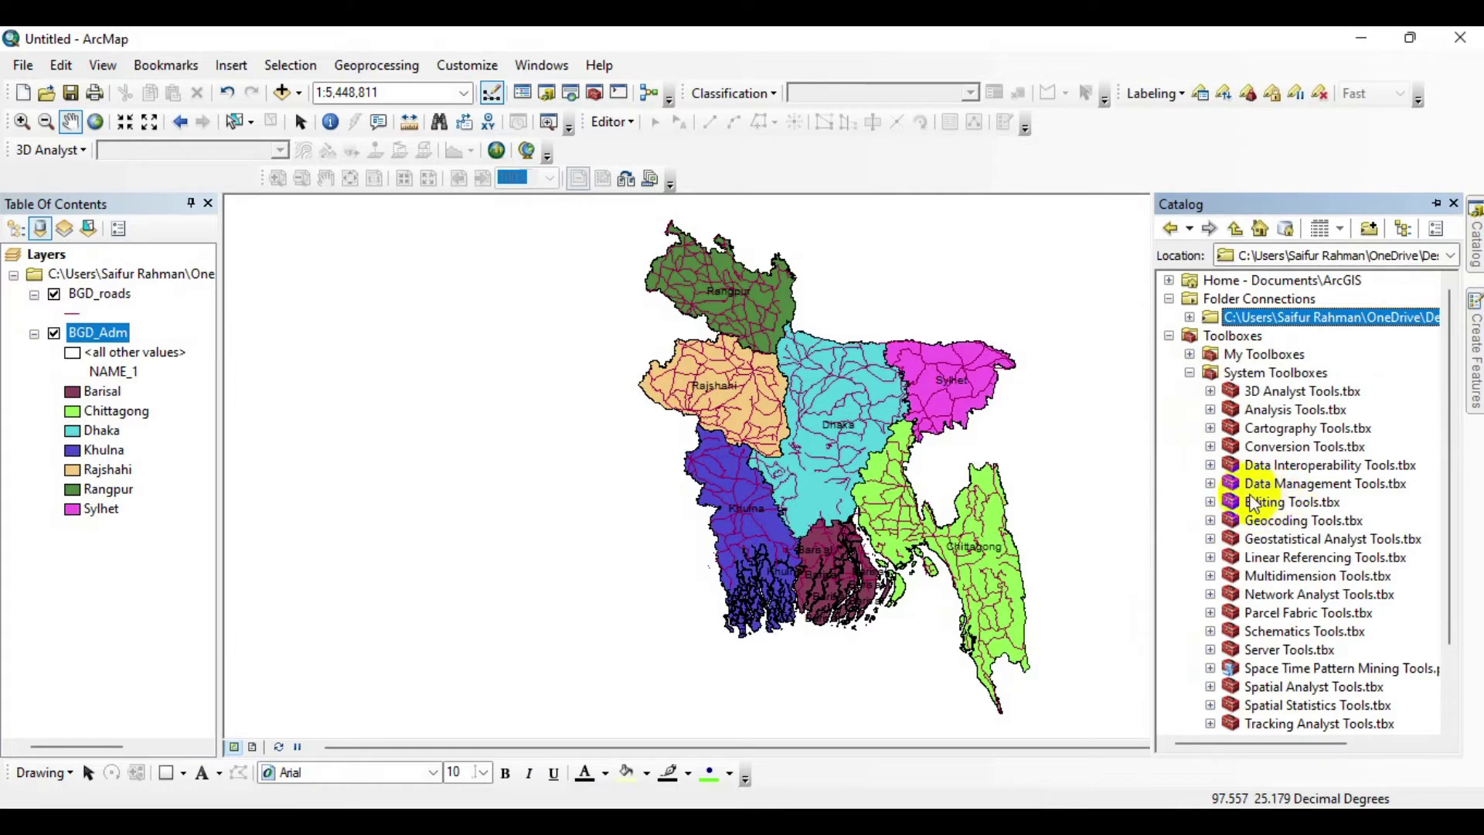
click(1211, 483)
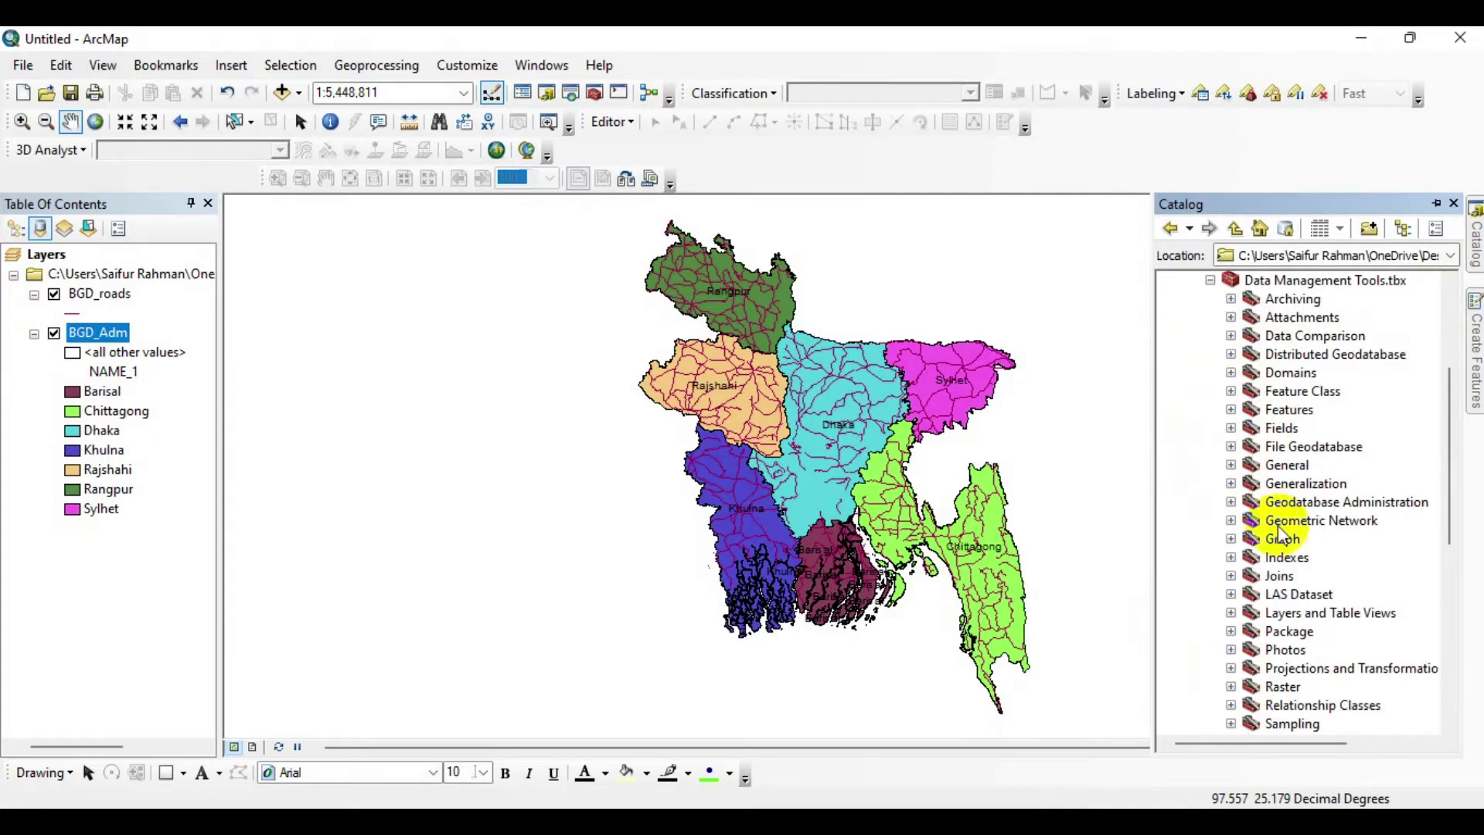
scroll(1271, 556, down, 1)
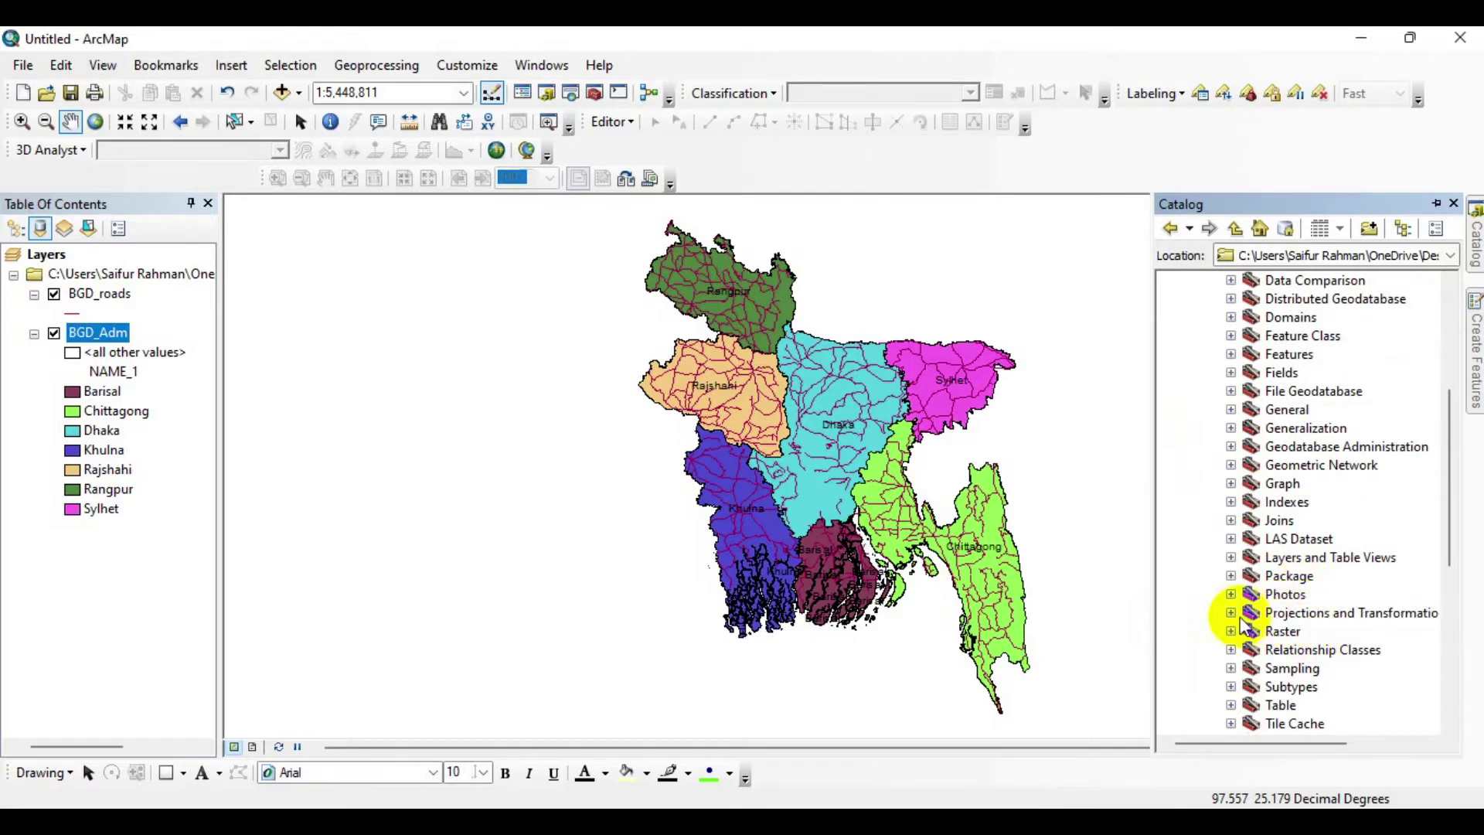
double_click(1276, 612)
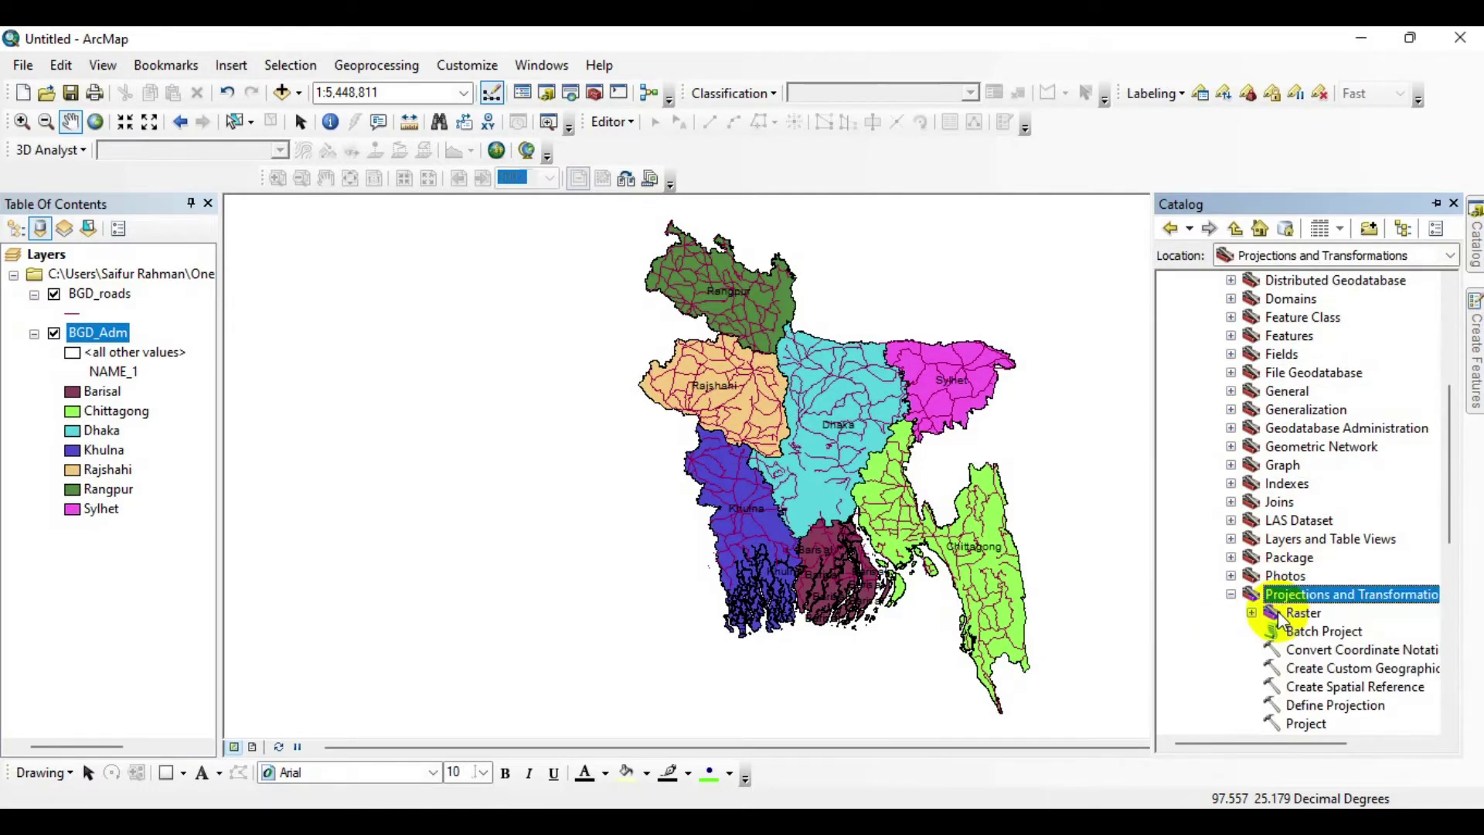
scroll(1279, 619, down, 1)
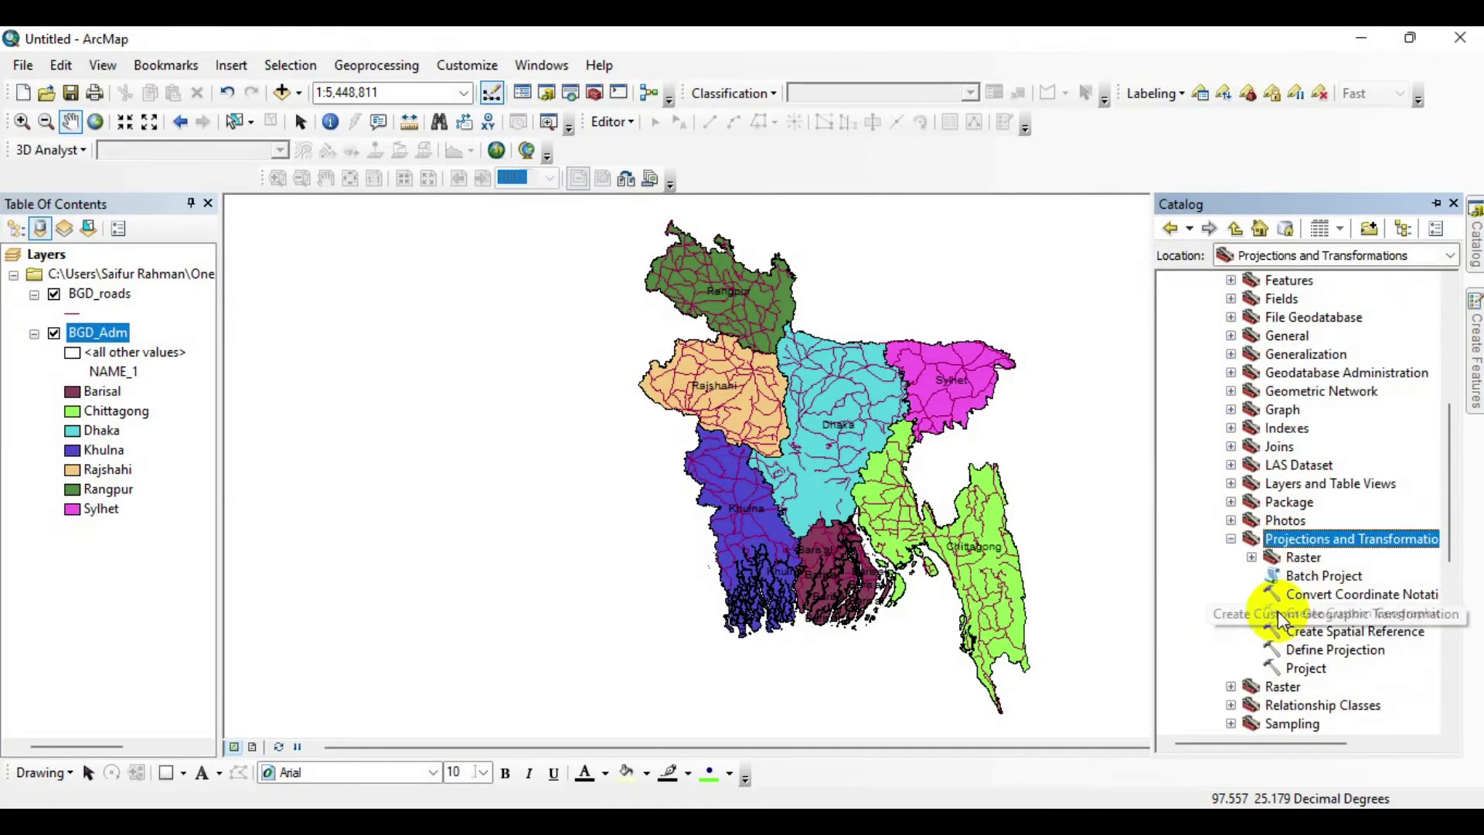
double_click(1312, 672)
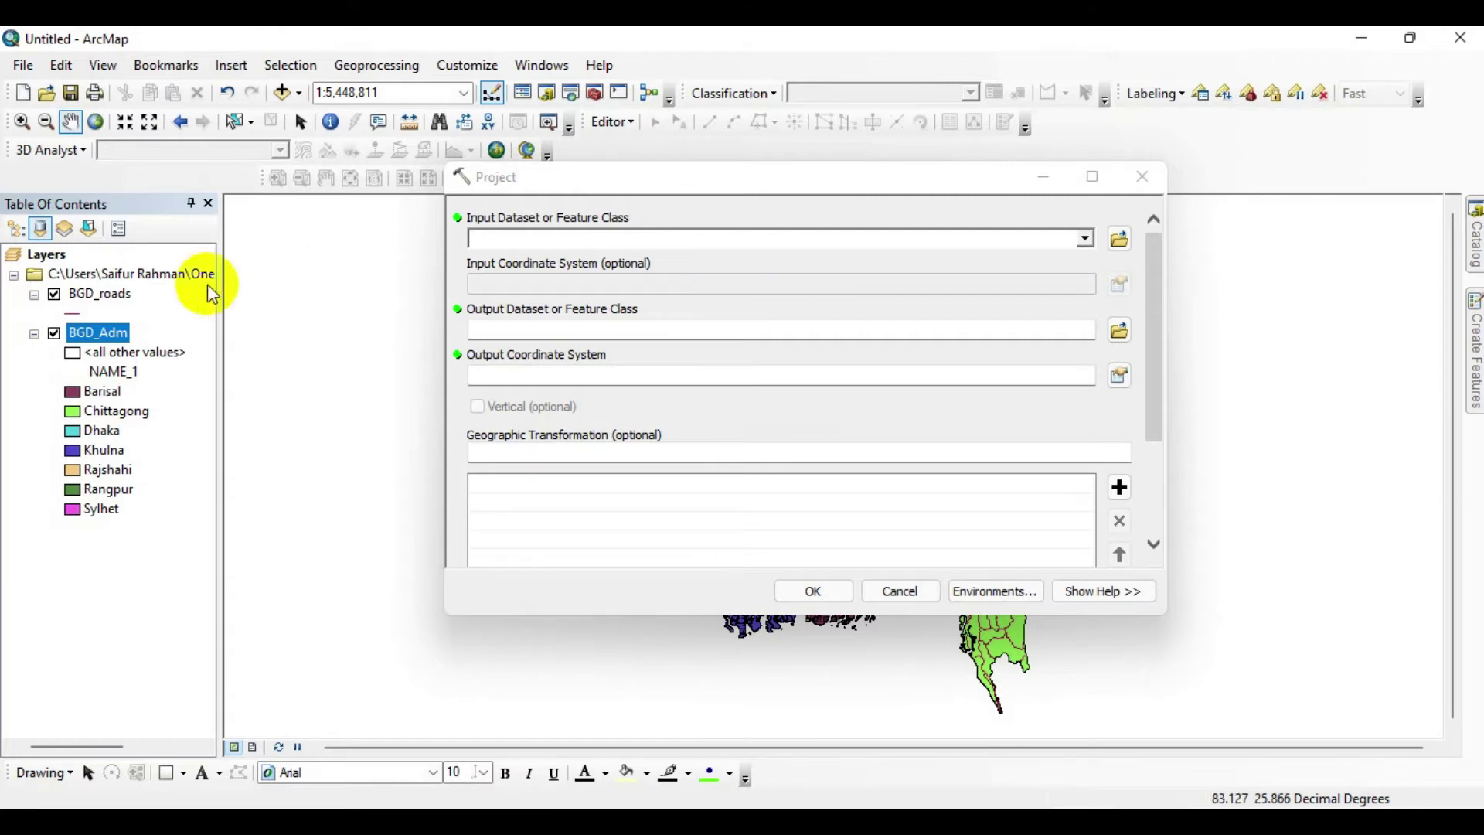
drag(102, 332, 528, 230)
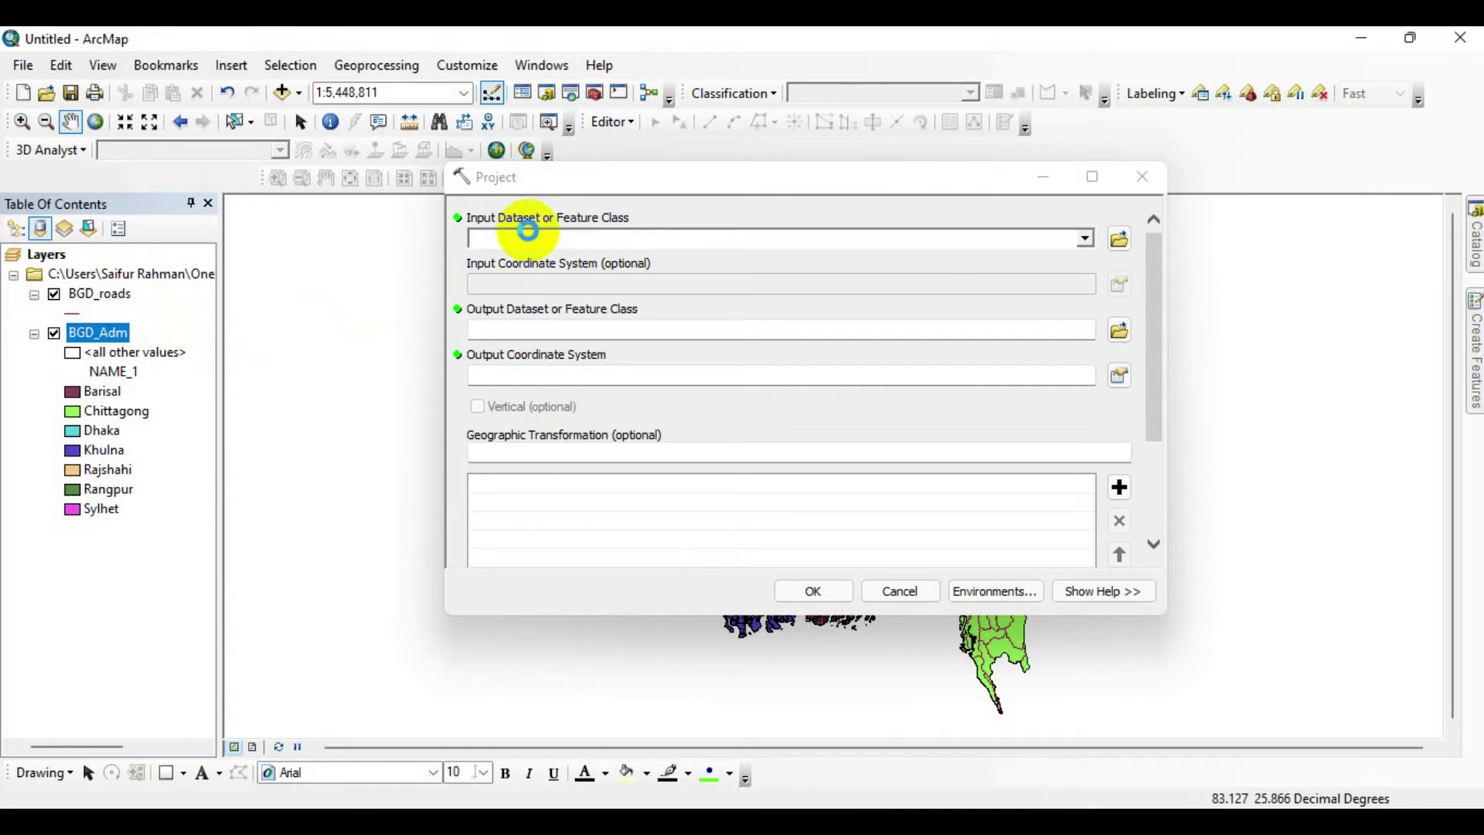
drag(528, 230, 528, 230)
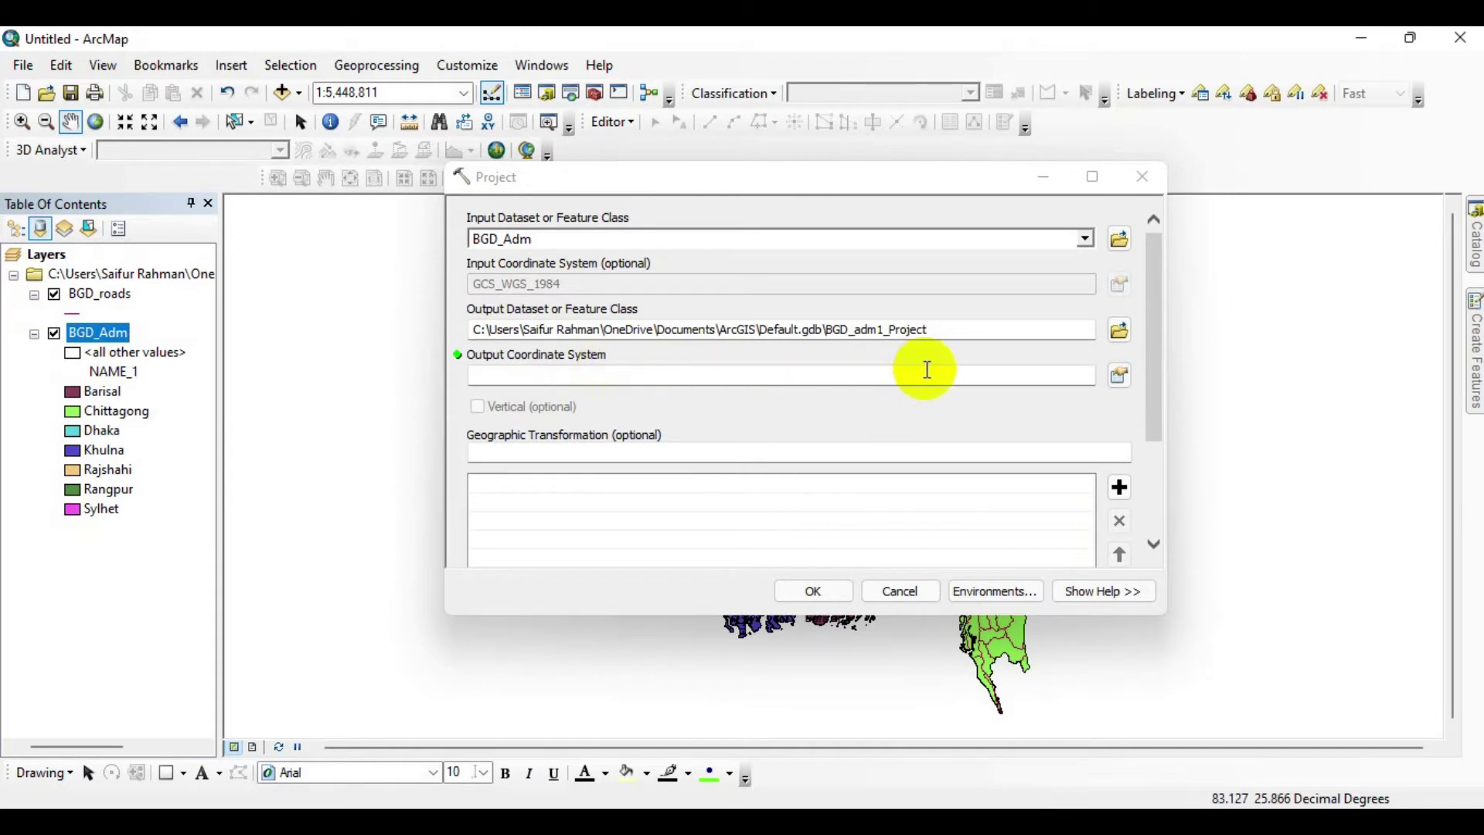
- Set the output coordinate system to the projected system WGS 1984 UTM Zone 46N, from the UTM Northern Hemisphere group
click(1120, 376)
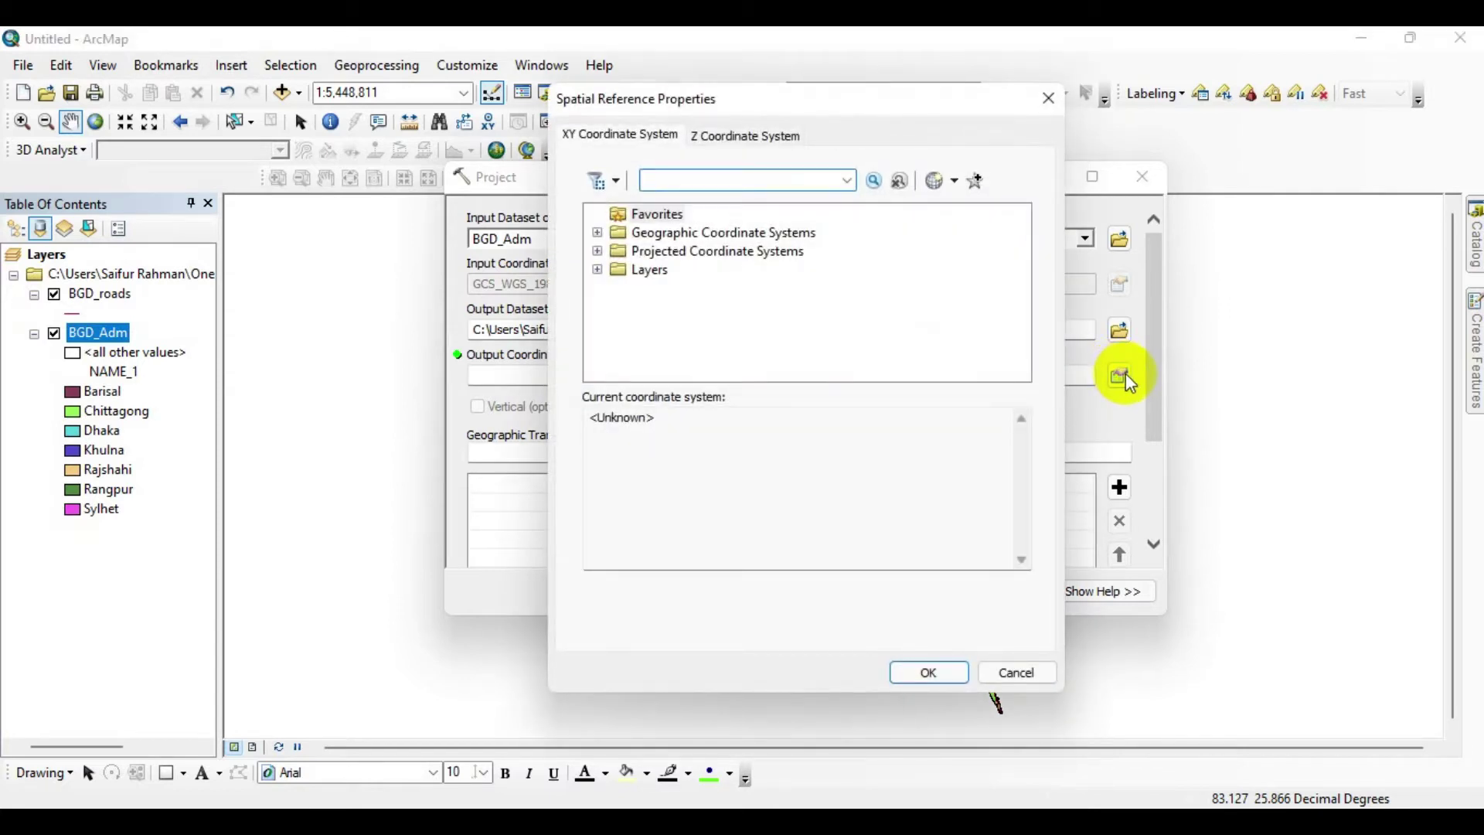
click(598, 251)
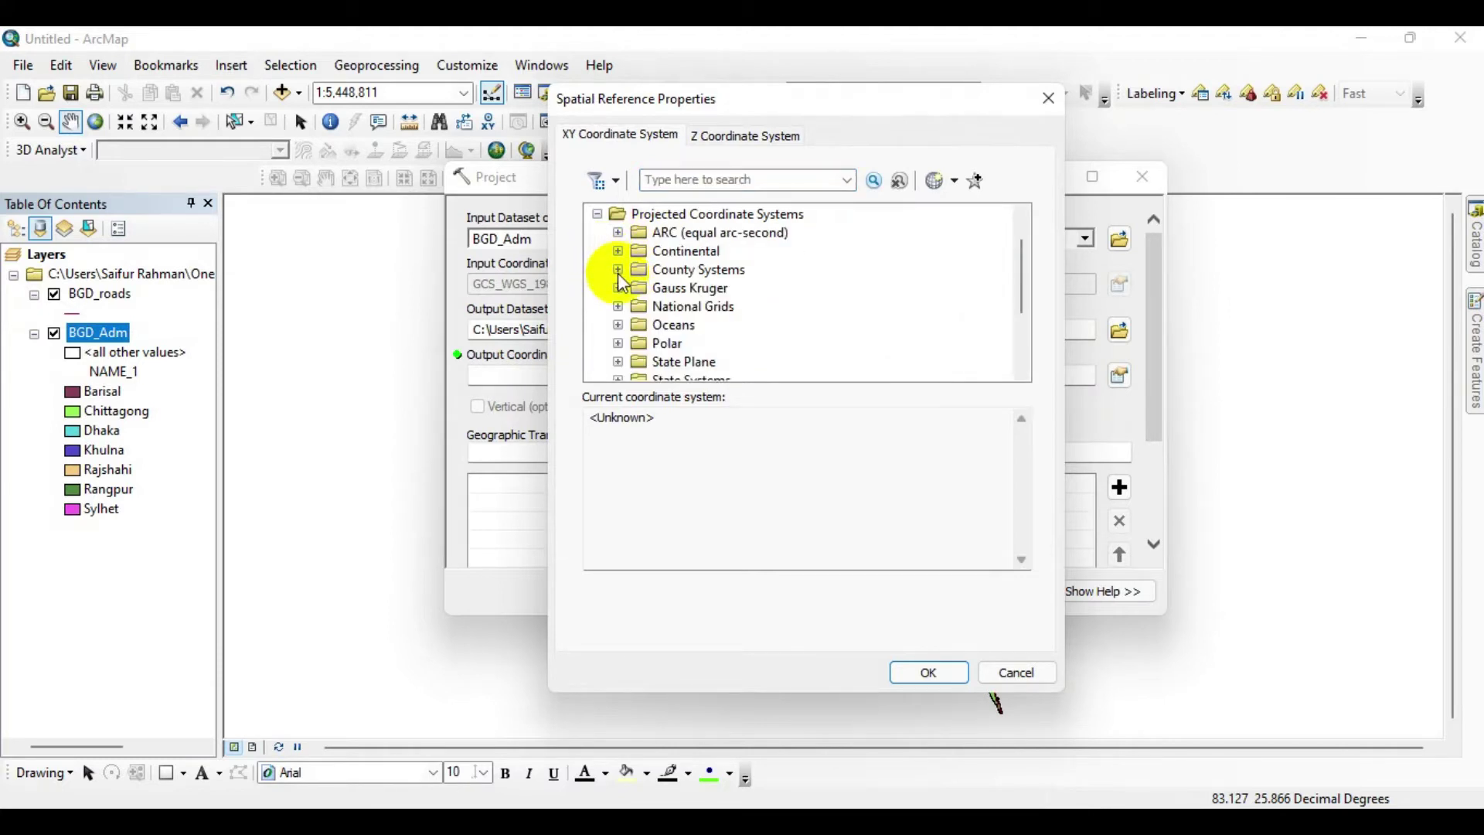
scroll(626, 309, down, 2)
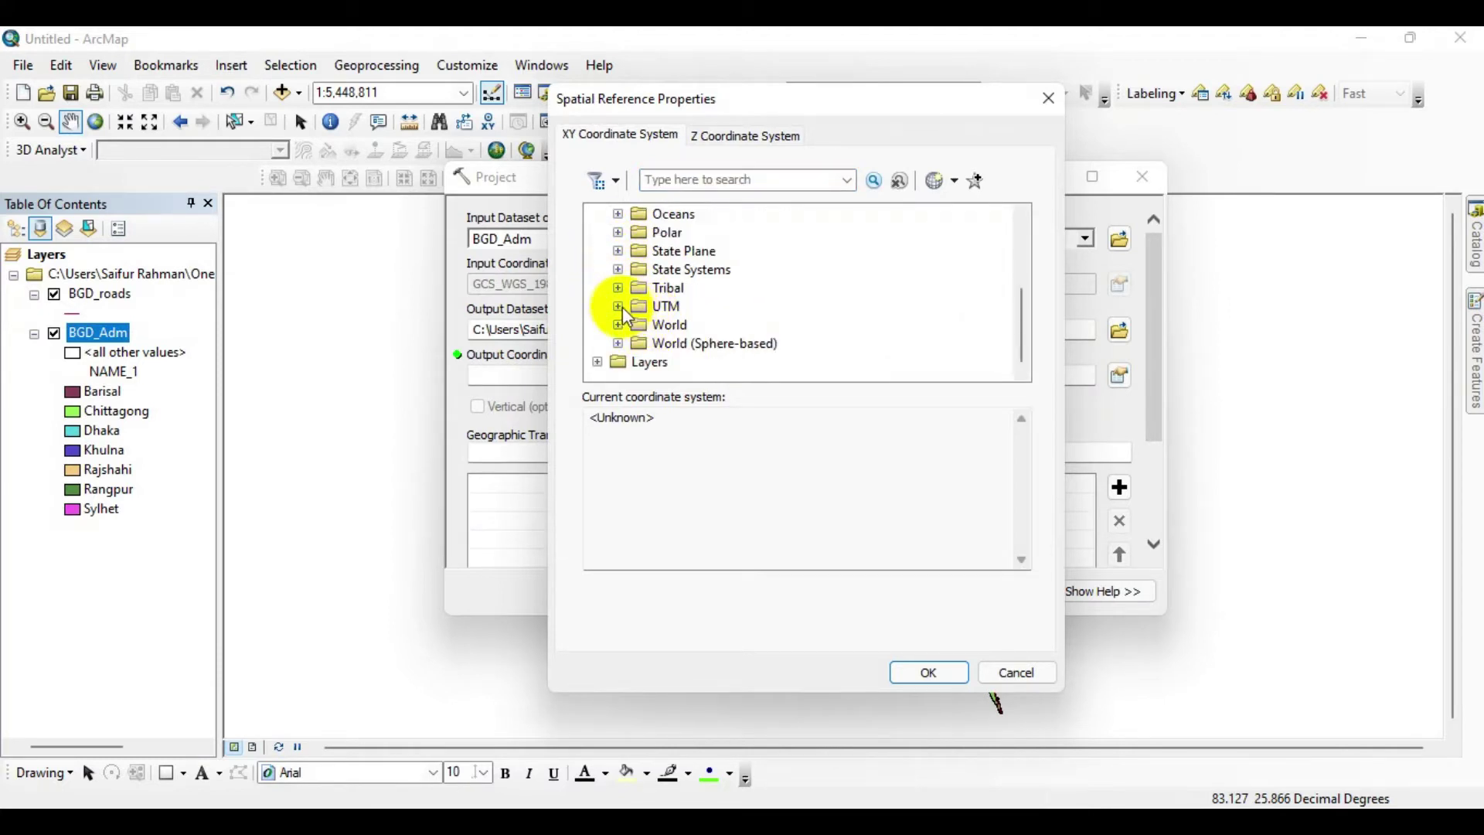
click(618, 306)
scroll(618, 304, down, 3)
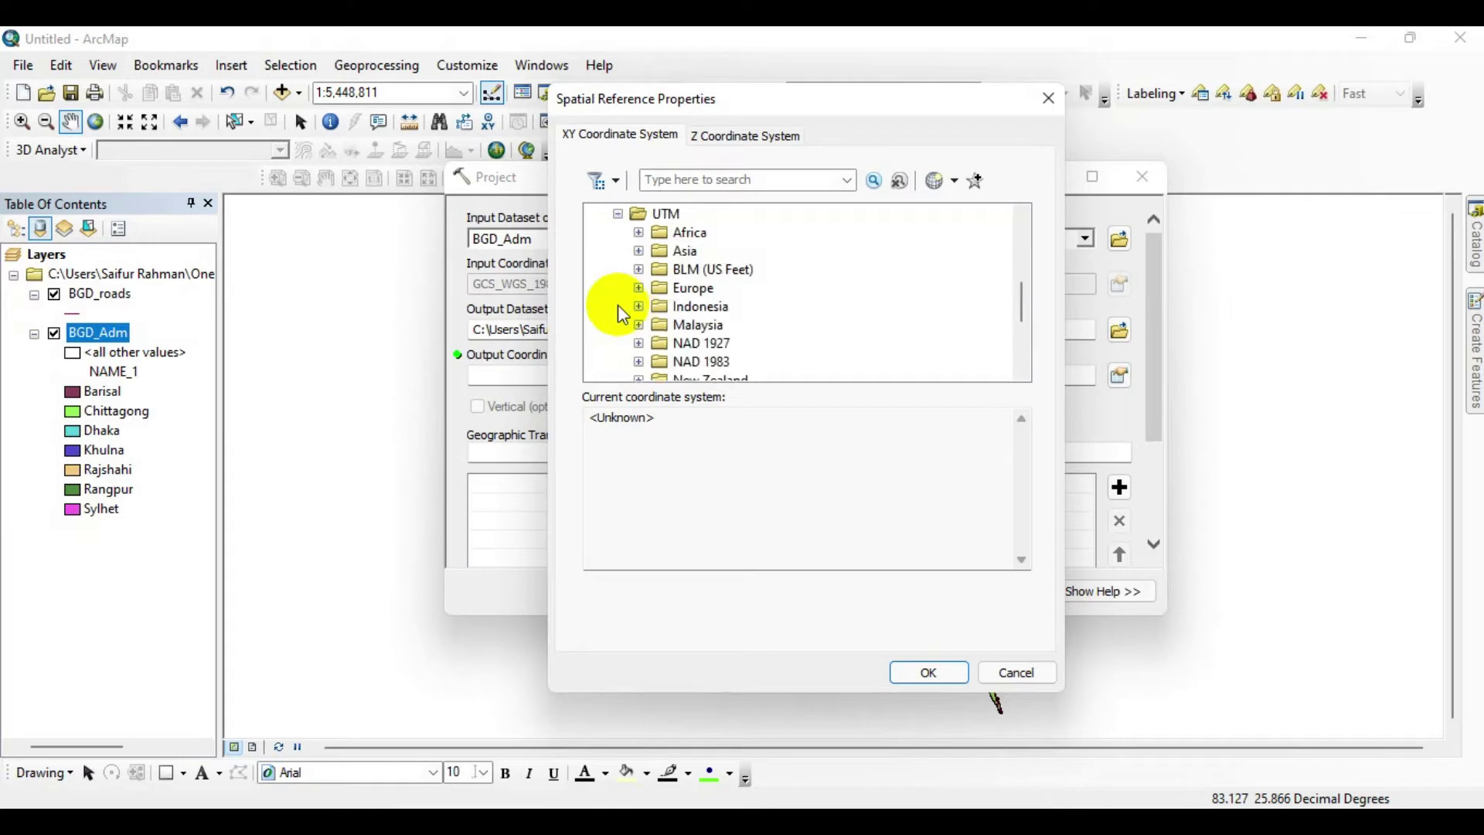
scroll(634, 311, down, 1)
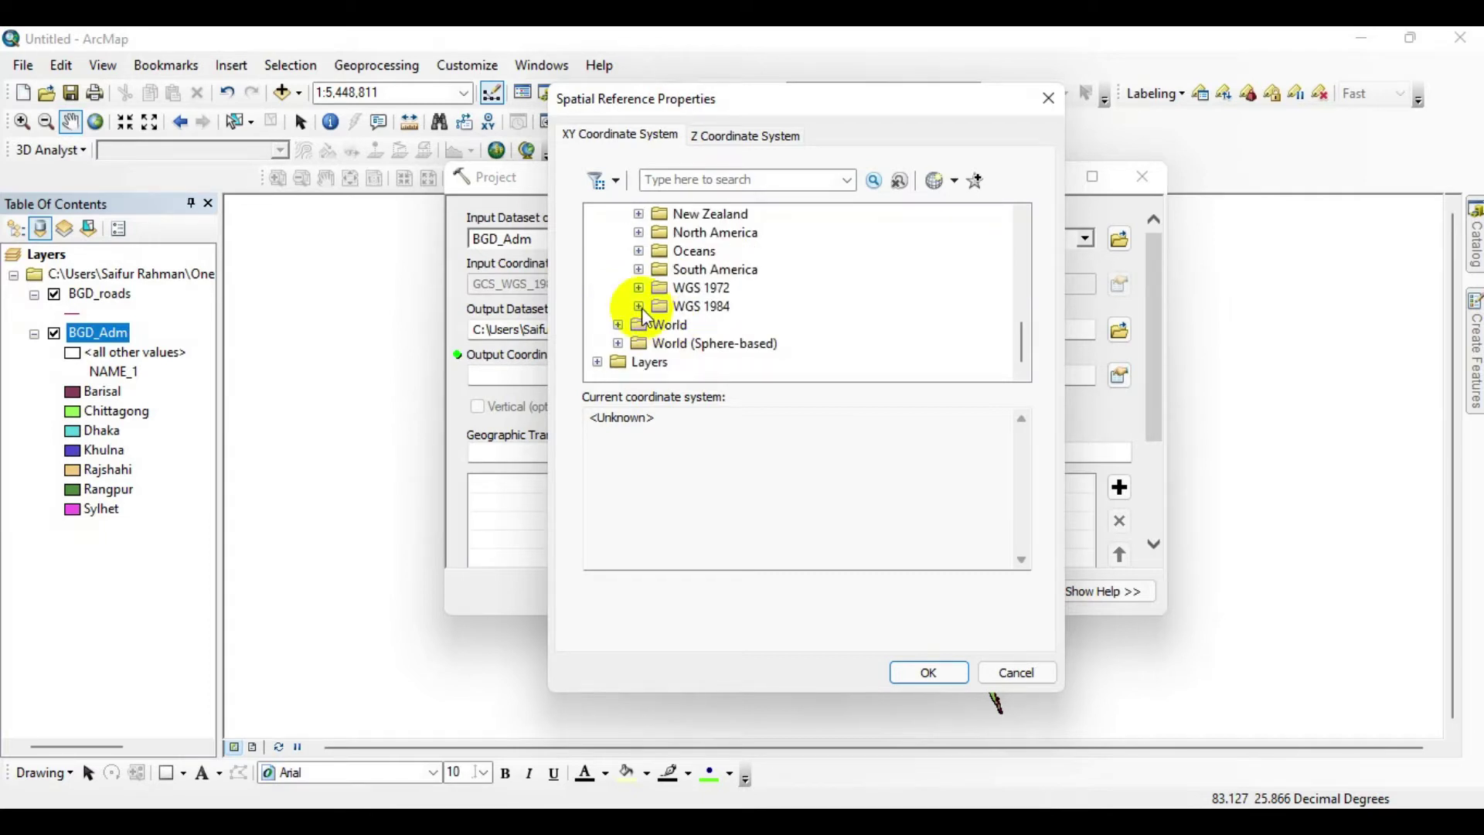
click(640, 307)
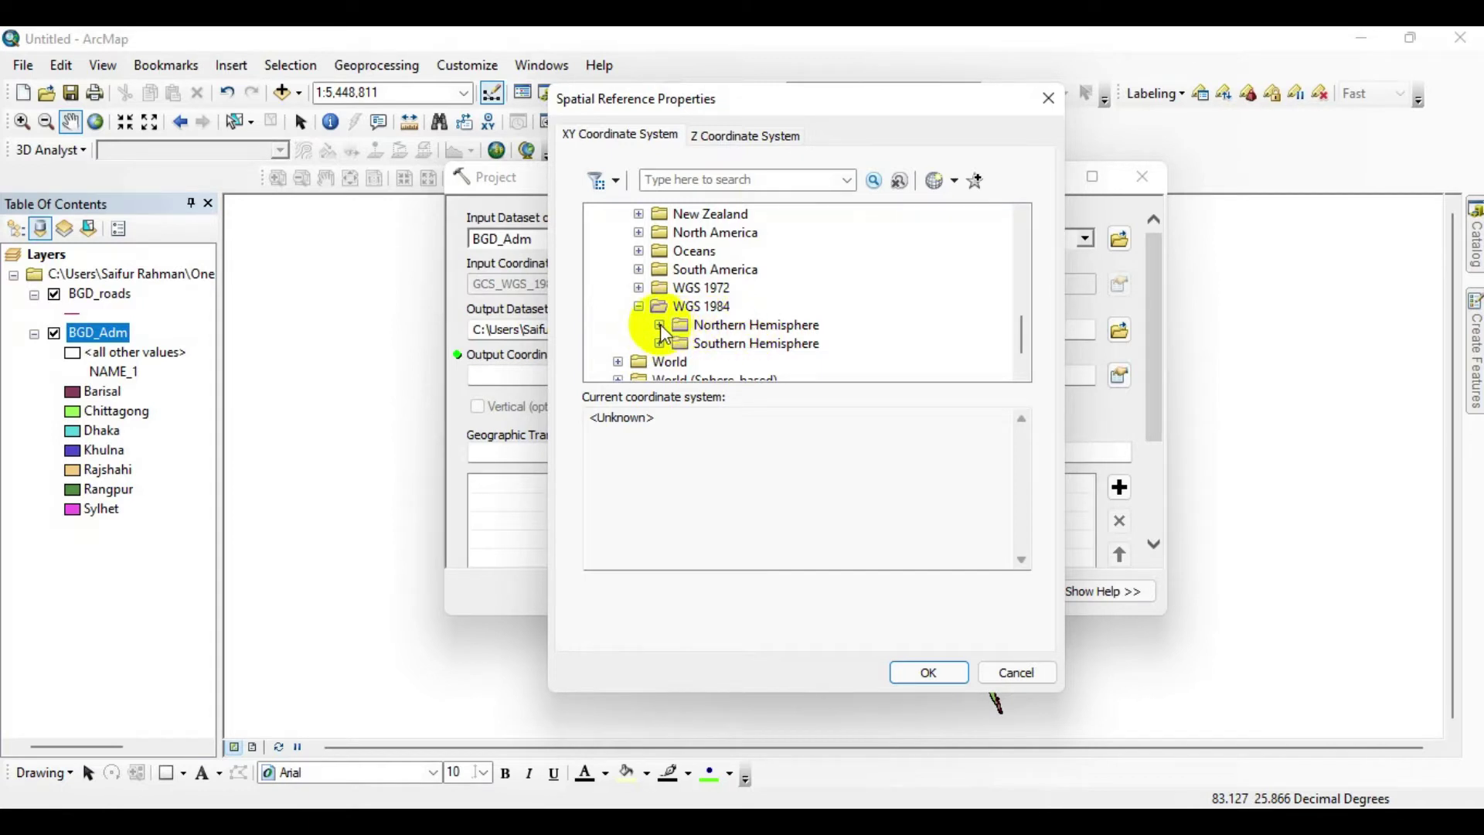
click(659, 325)
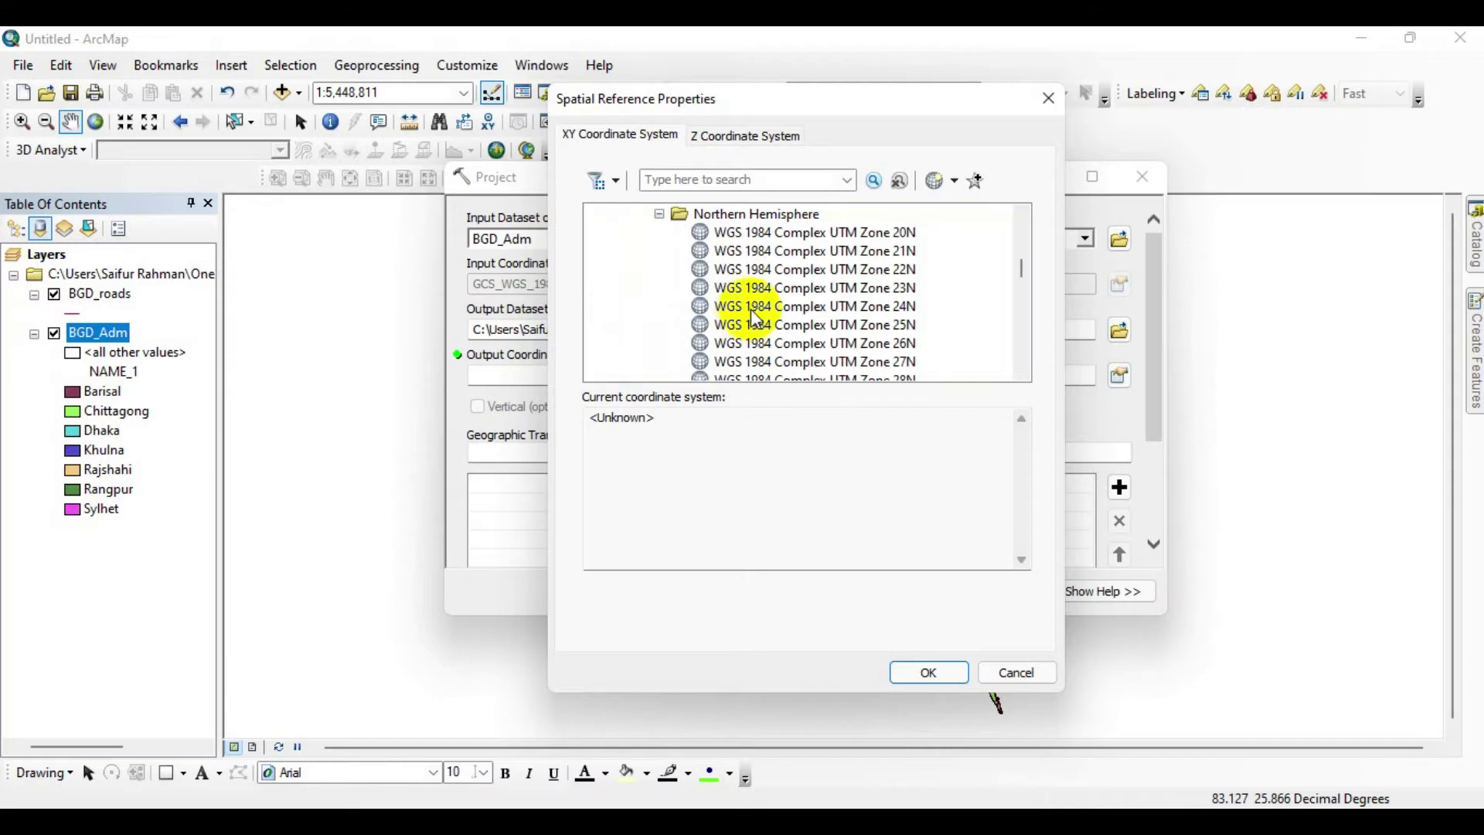
scroll(754, 309, down, 10)
scroll(753, 312, down, 11)
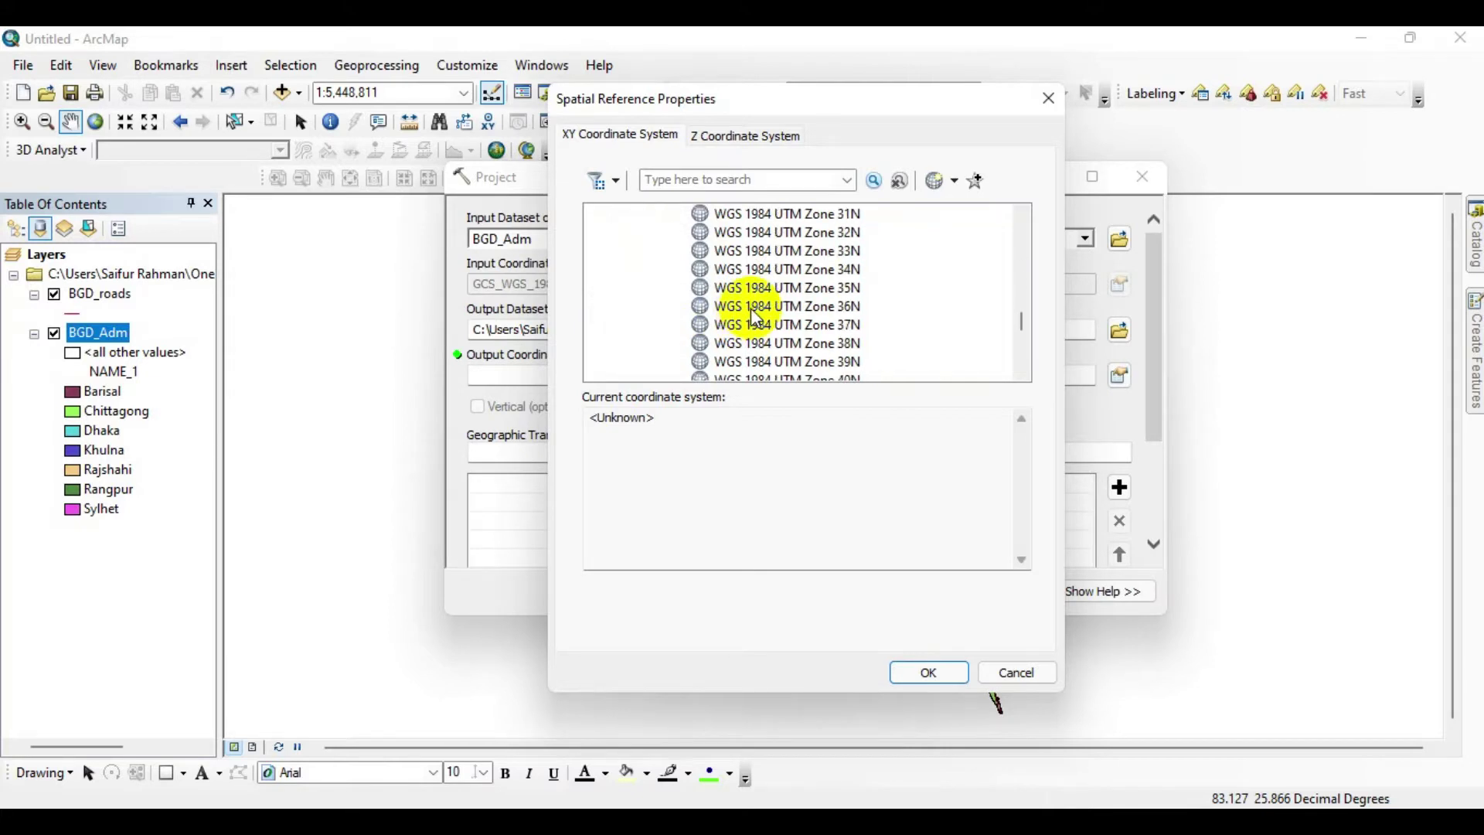
click(739, 329)
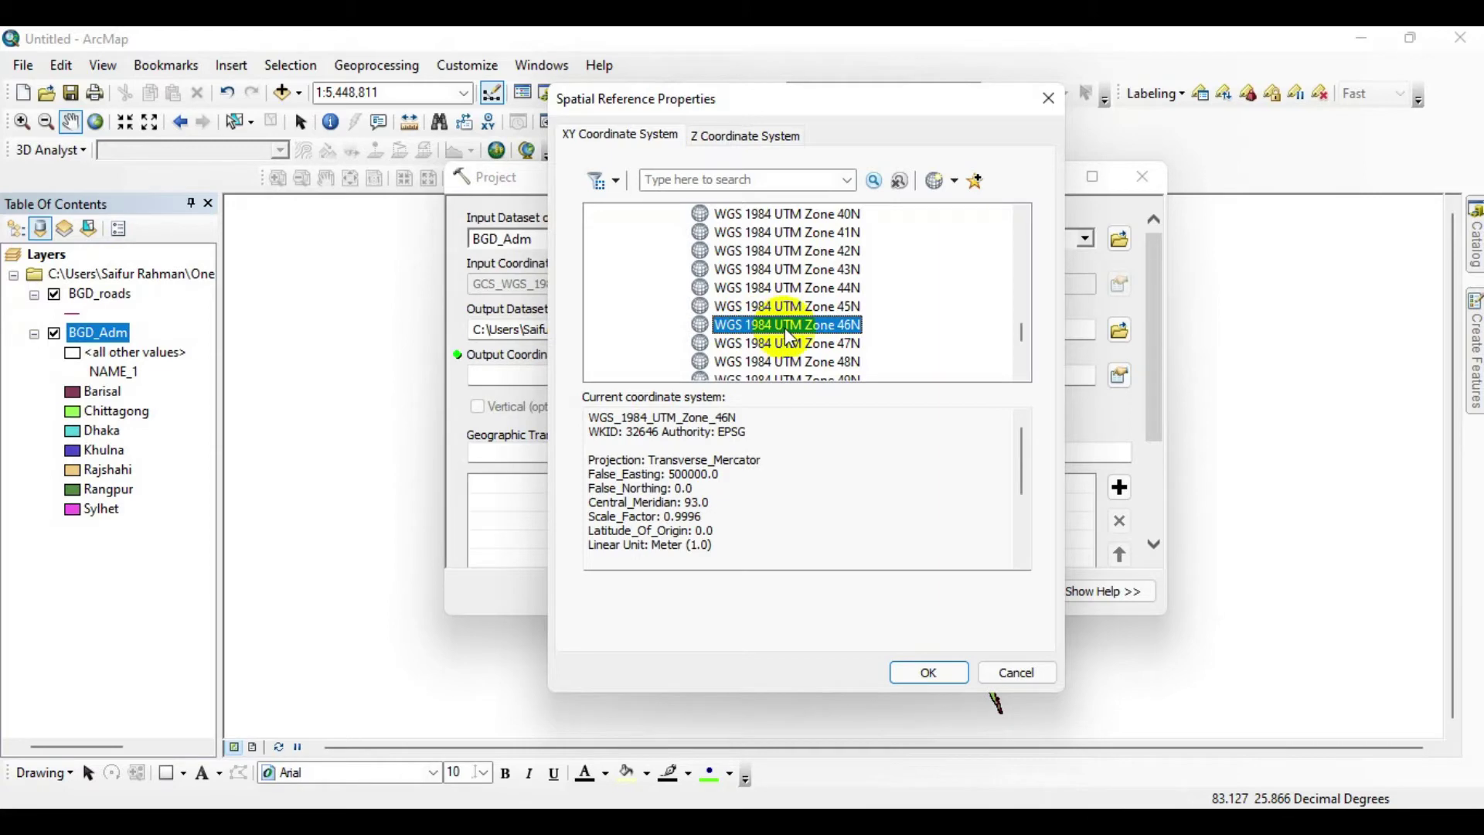
click(955, 666)
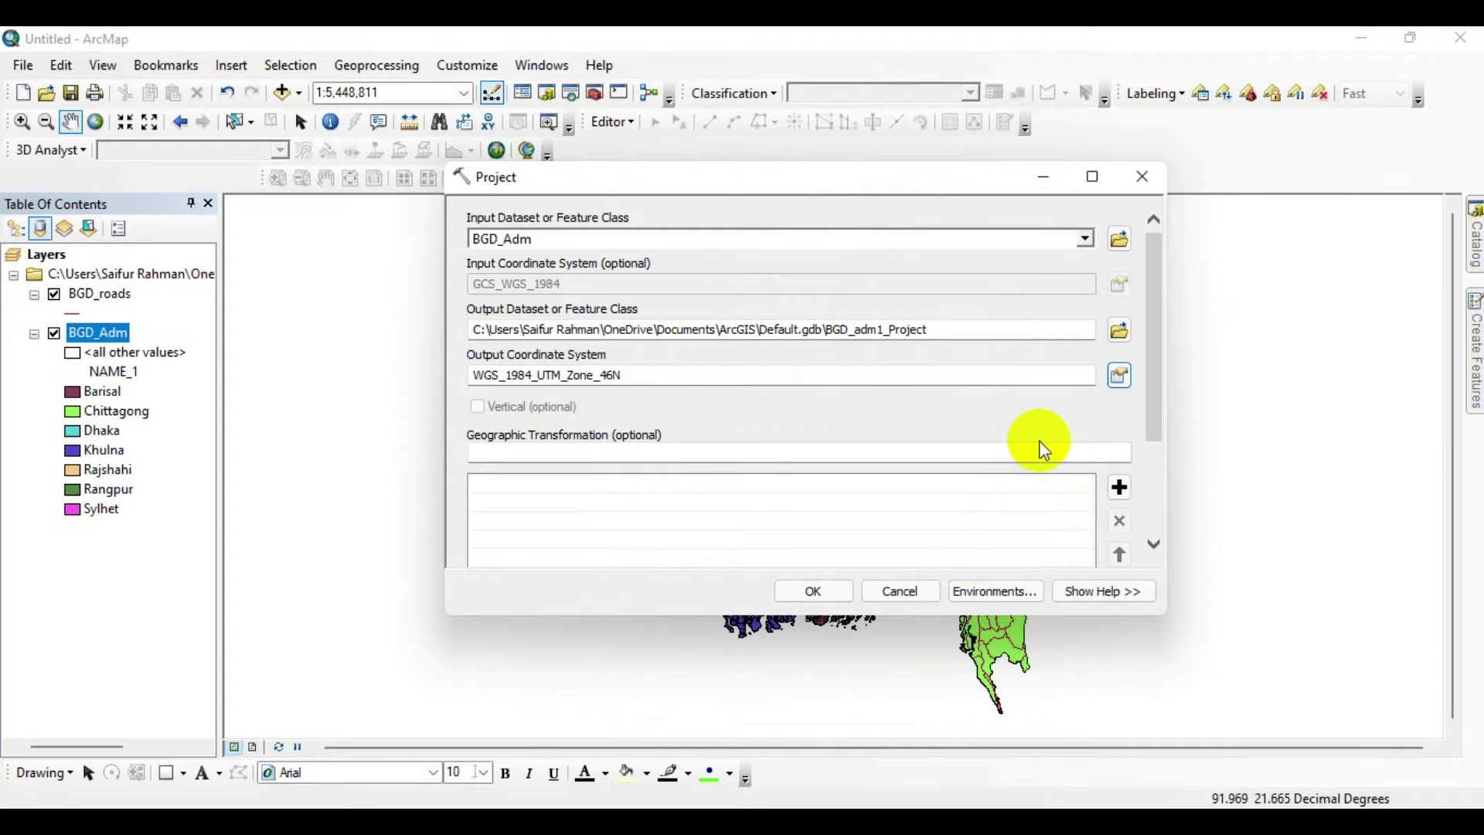
- Set the output feature class to BGD_Projected in the Shapefile BGD folder and run the projection
click(1120, 334)
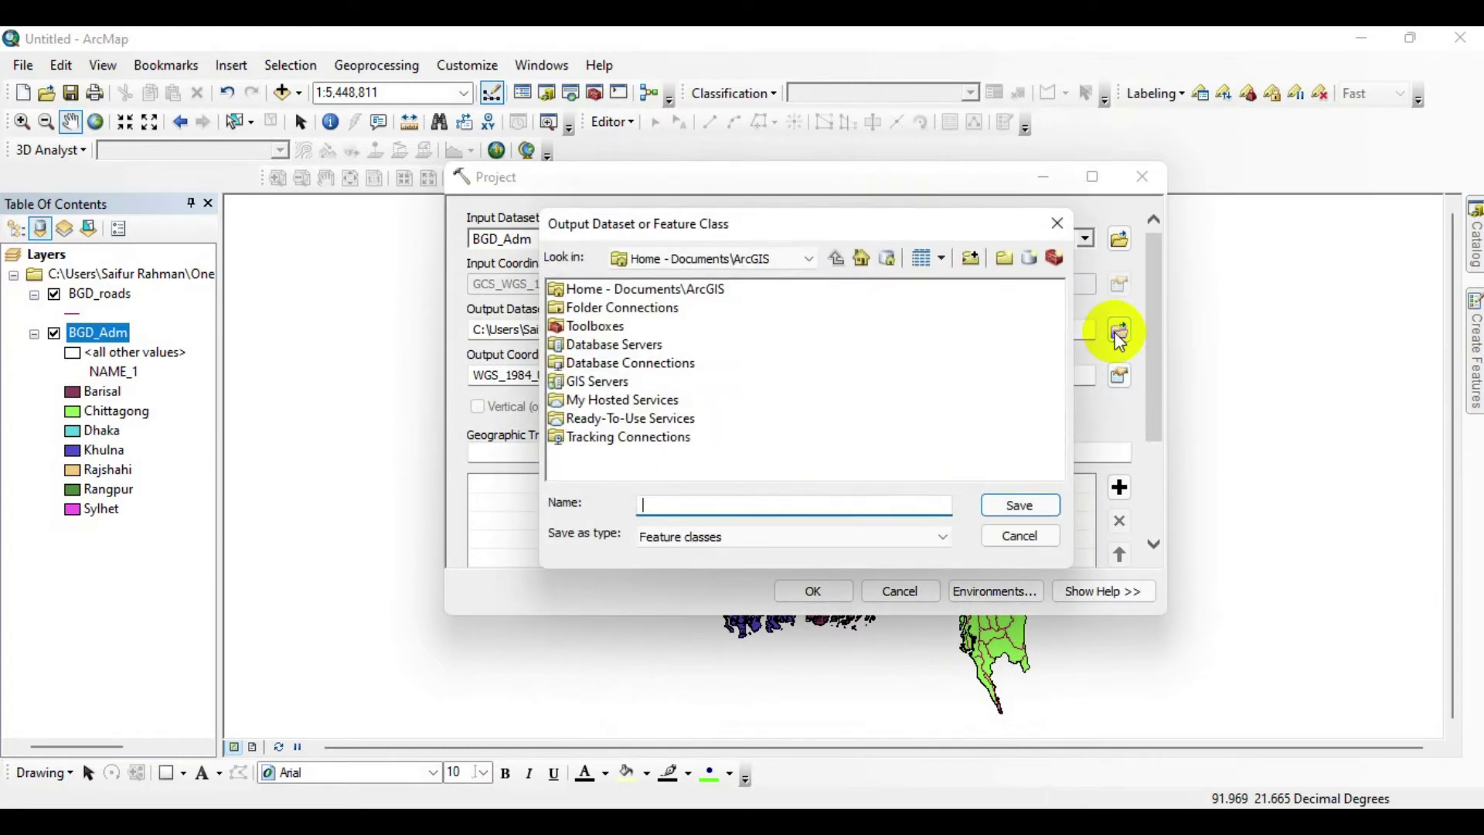
click(751, 255)
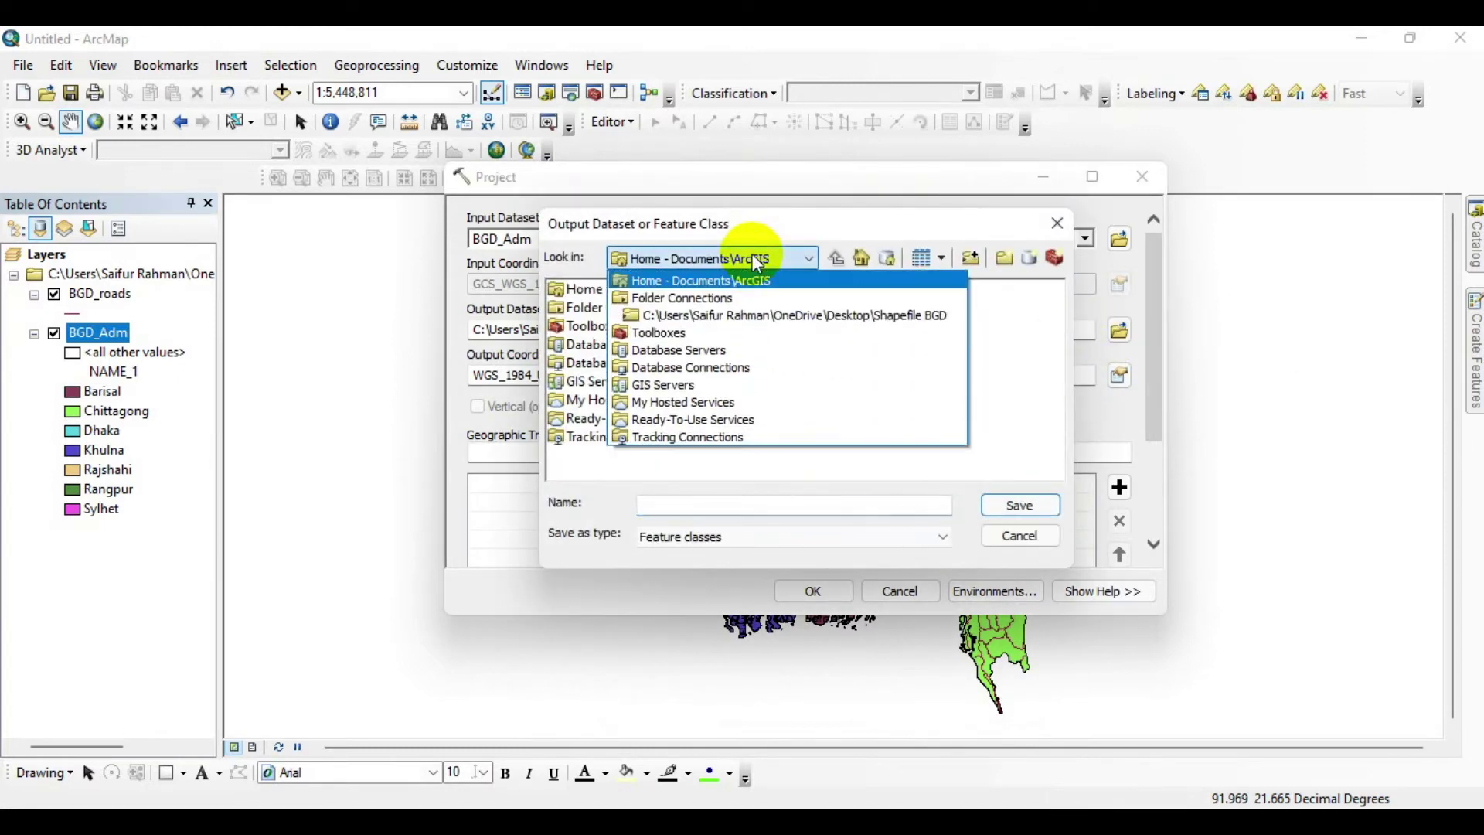
click(761, 316)
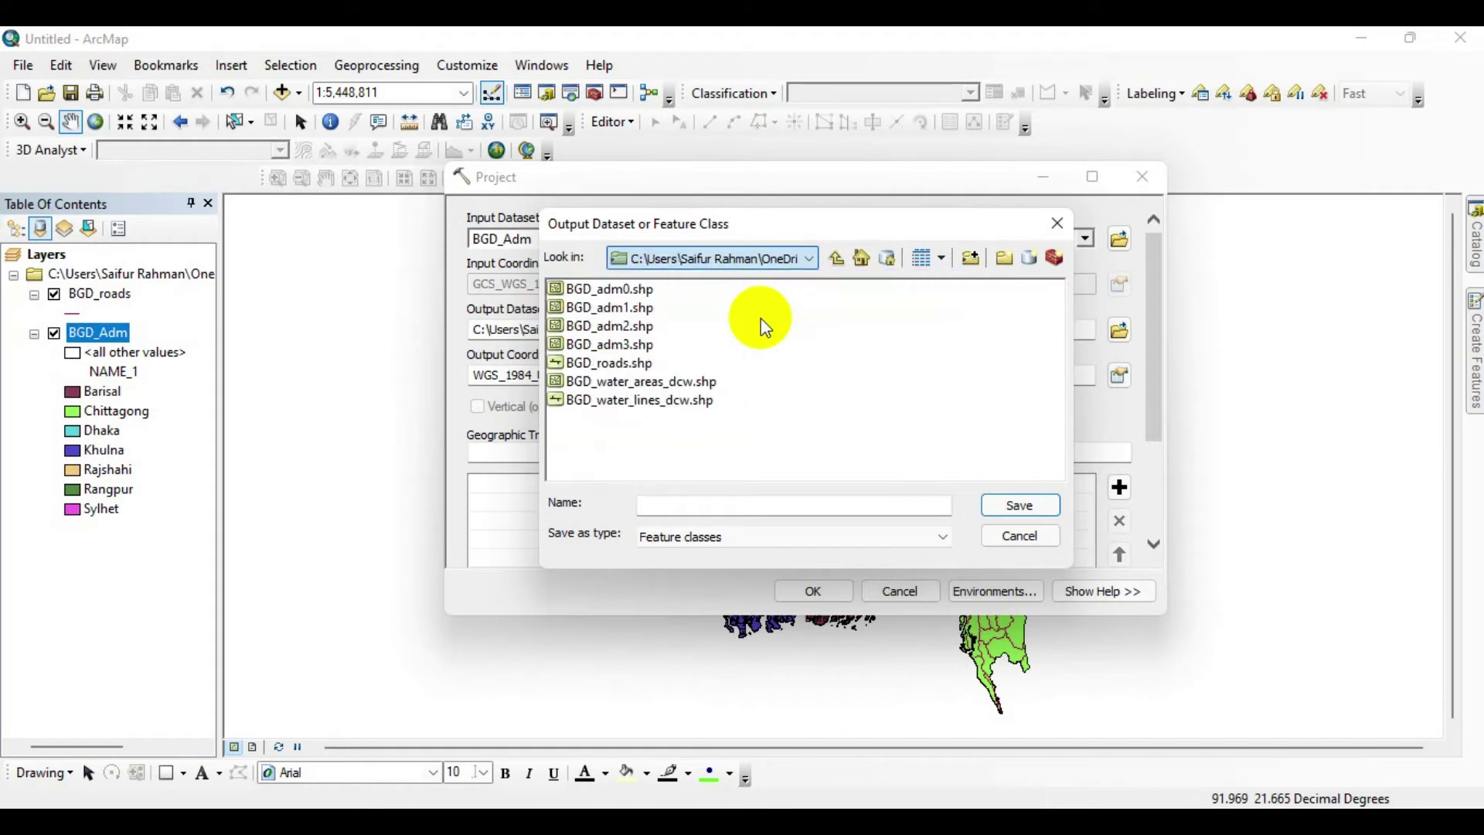
click(678, 539)
click(686, 535)
click(682, 507)
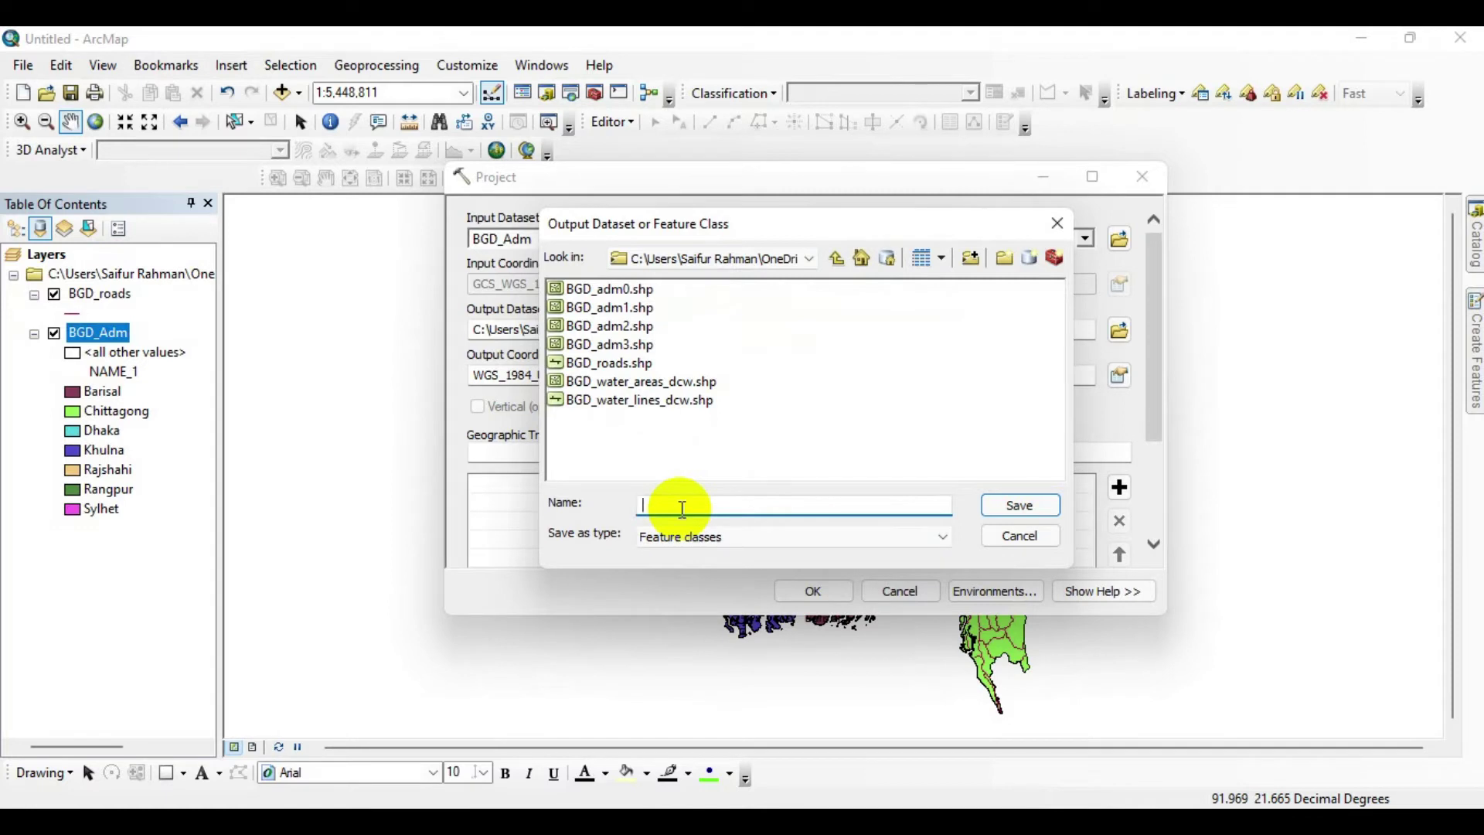
text(BGD_Projected)
click(1020, 505)
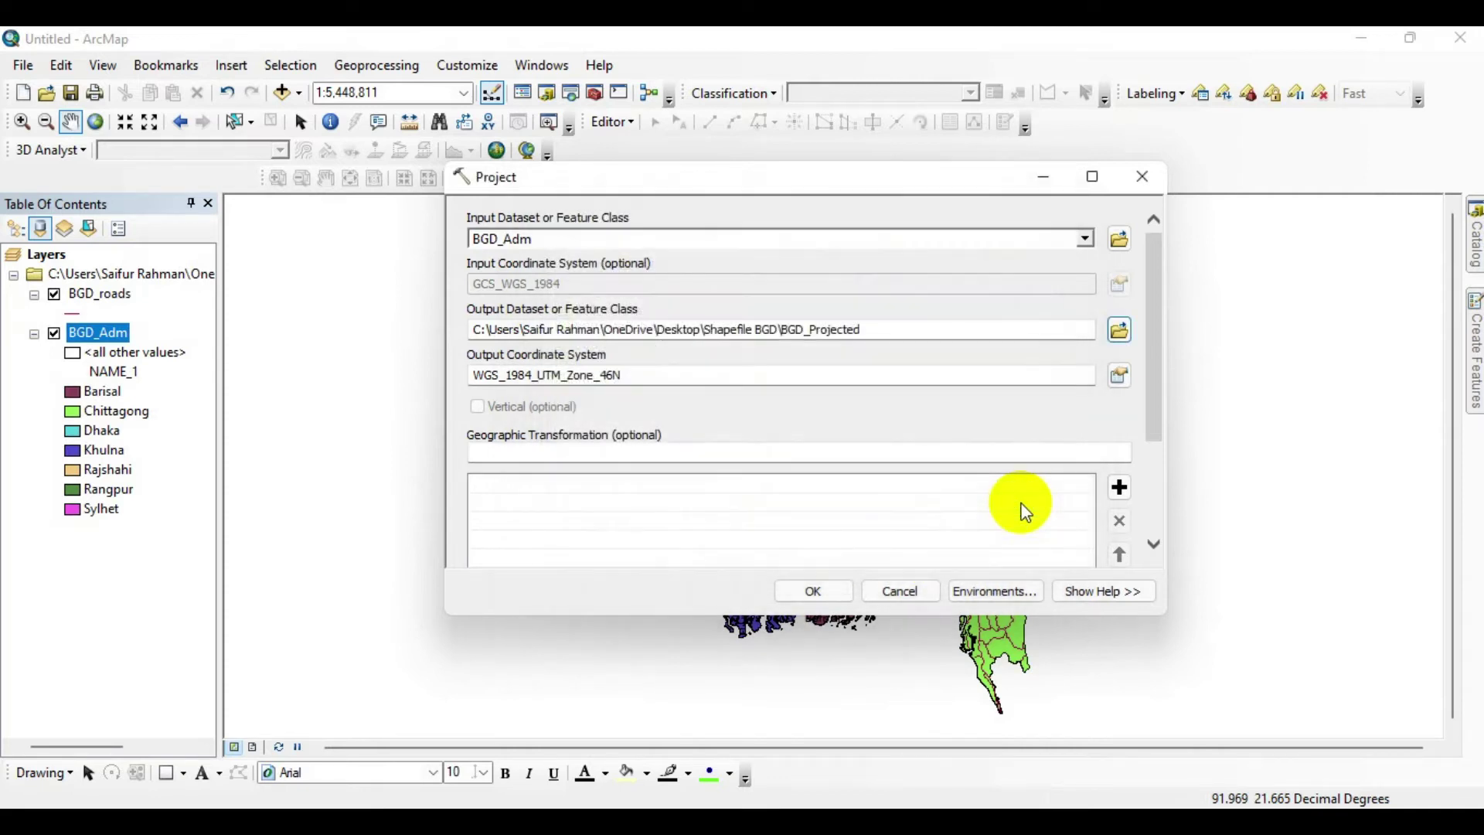
click(815, 591)
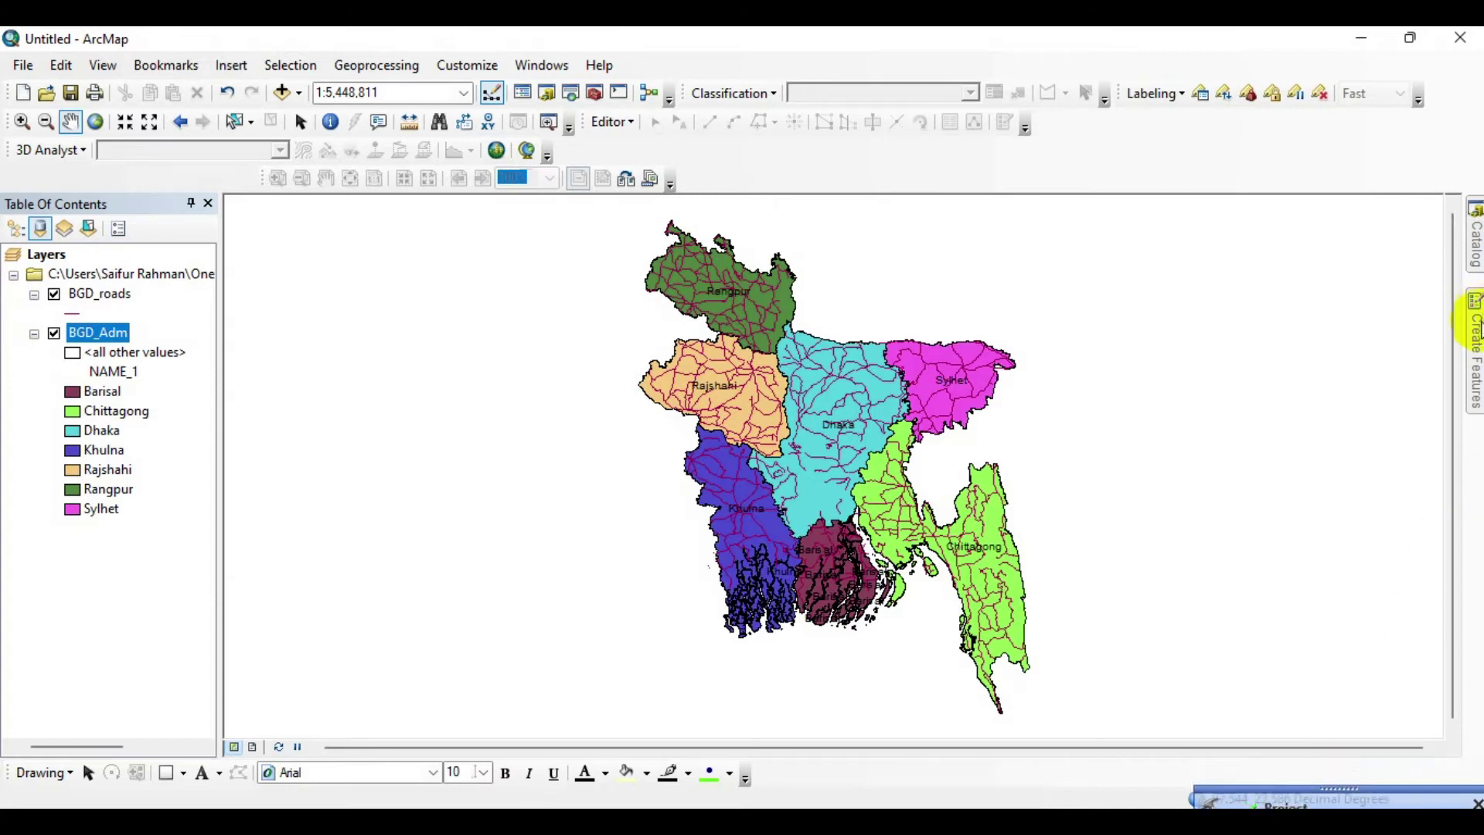
- Add BGD_Projected.shp from the connected shapefile folder to the map, below the BGD_Adm layer
click(1474, 236)
scroll(1447, 397, up, 10)
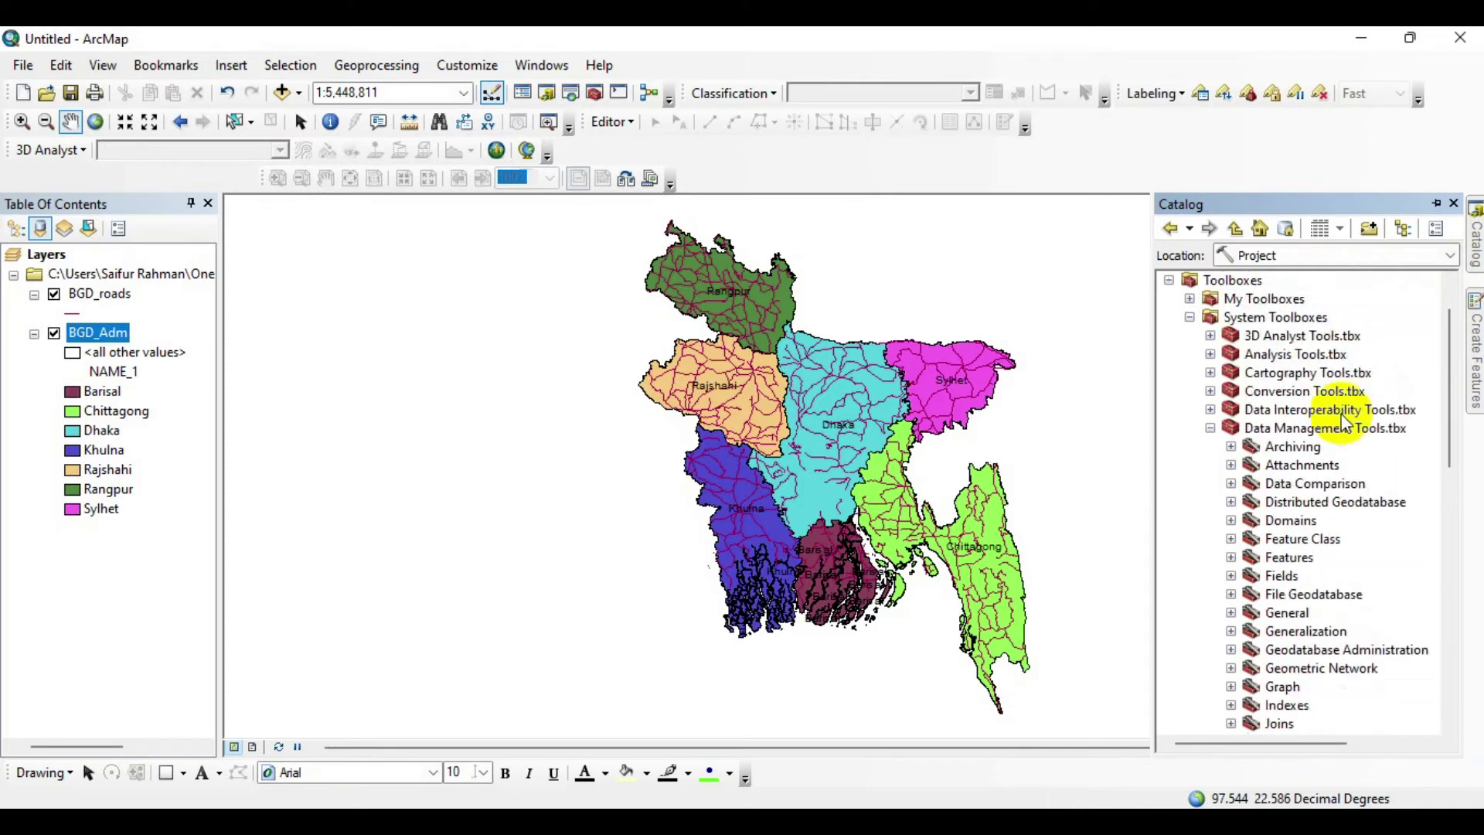
click(1190, 317)
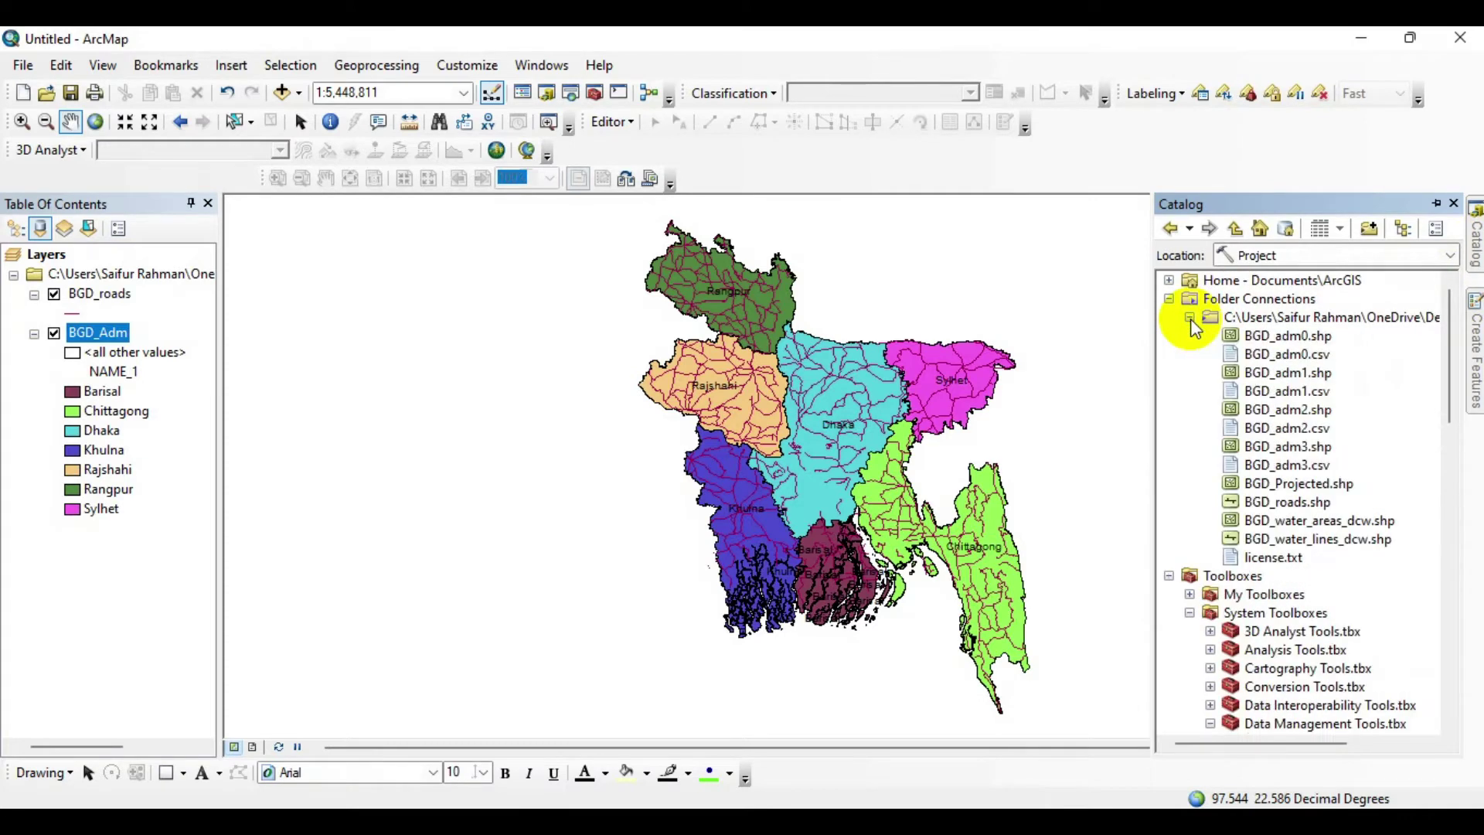
click(1287, 484)
drag(1282, 486, 388, 569)
drag(220, 586, 119, 570)
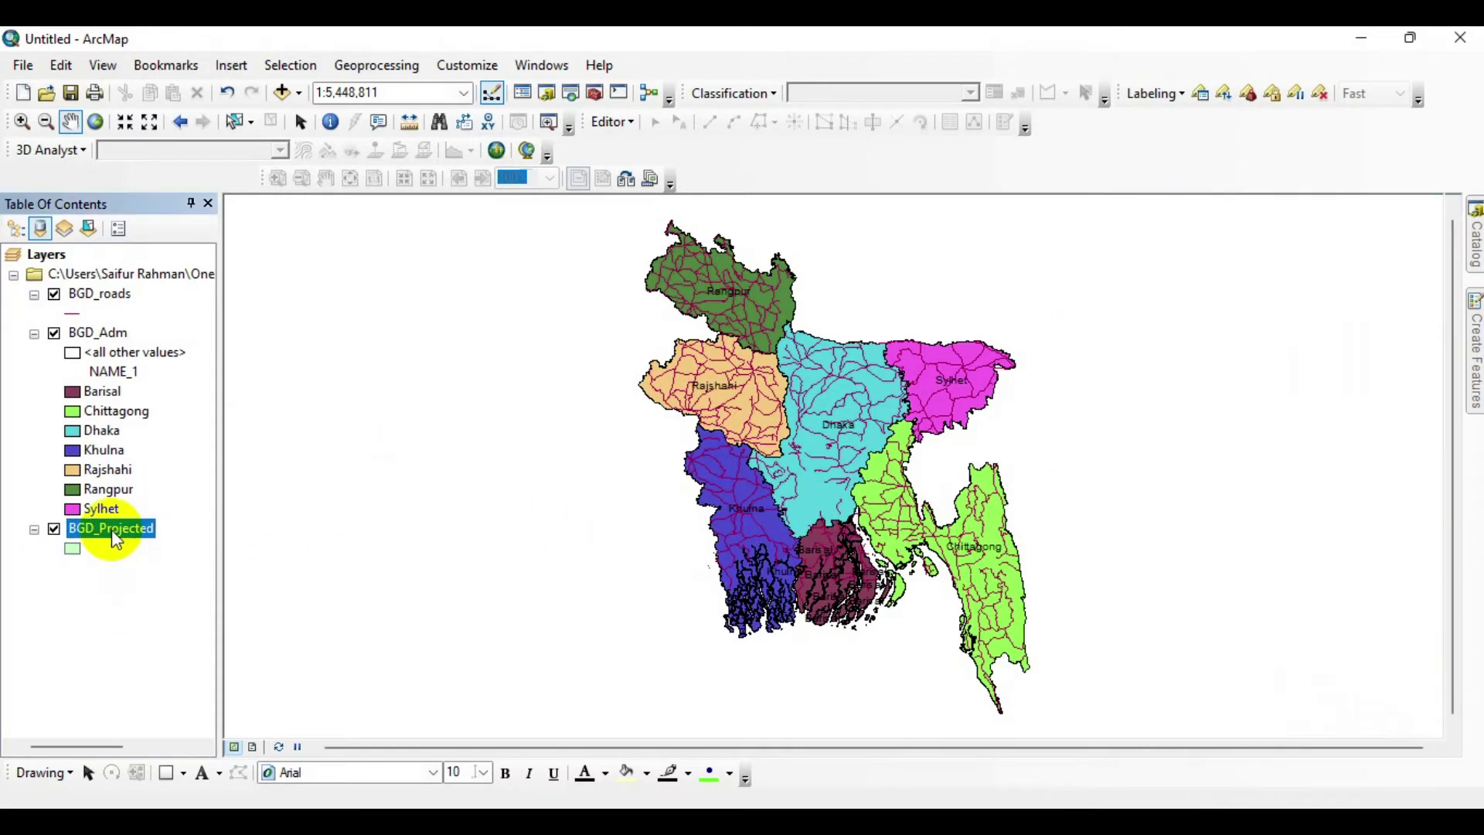
- Check the projected coordinate system in the source properties of the BGD_Projected layer
right_click(113, 530)
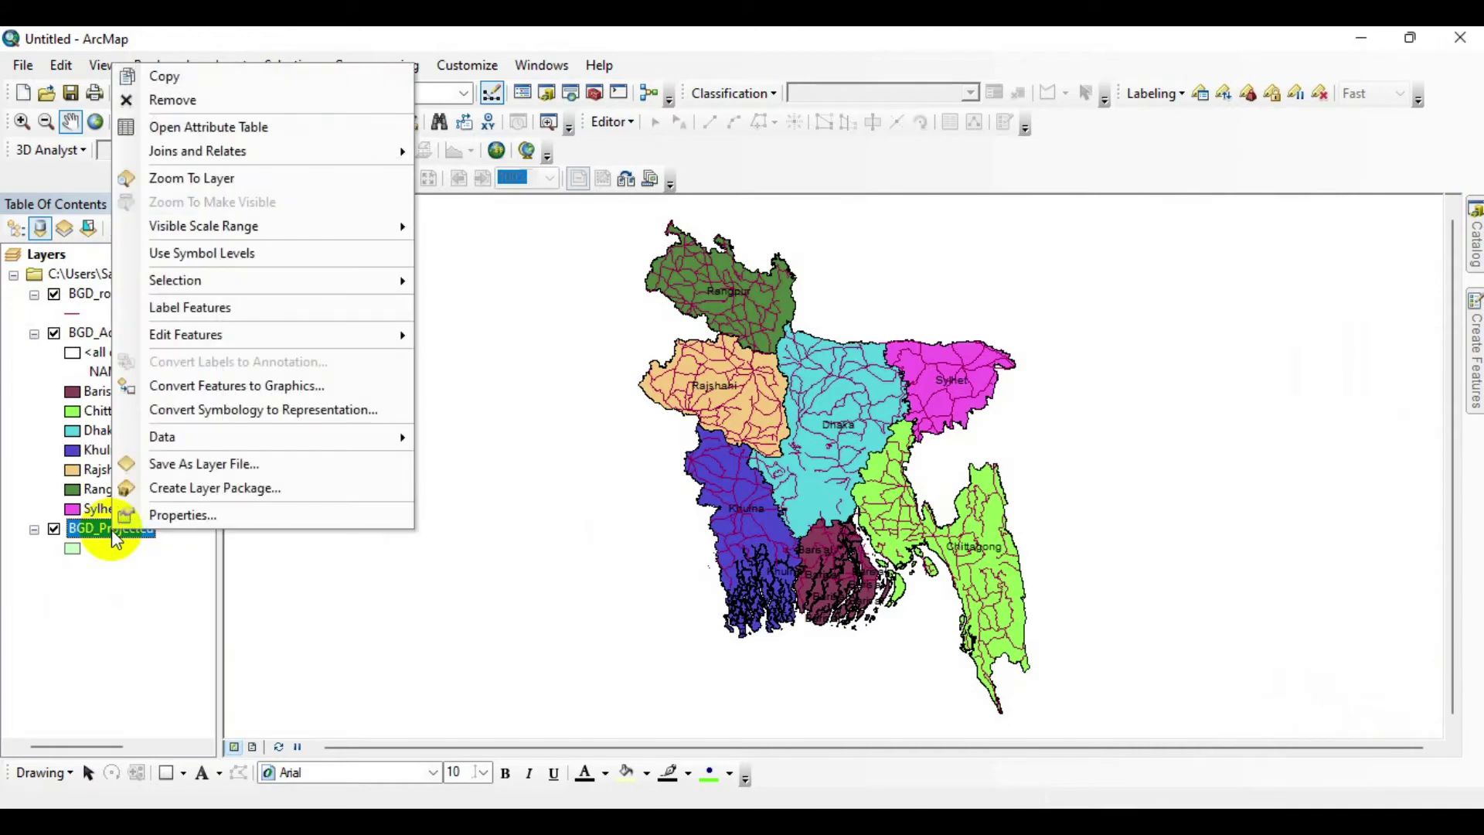
click(174, 513)
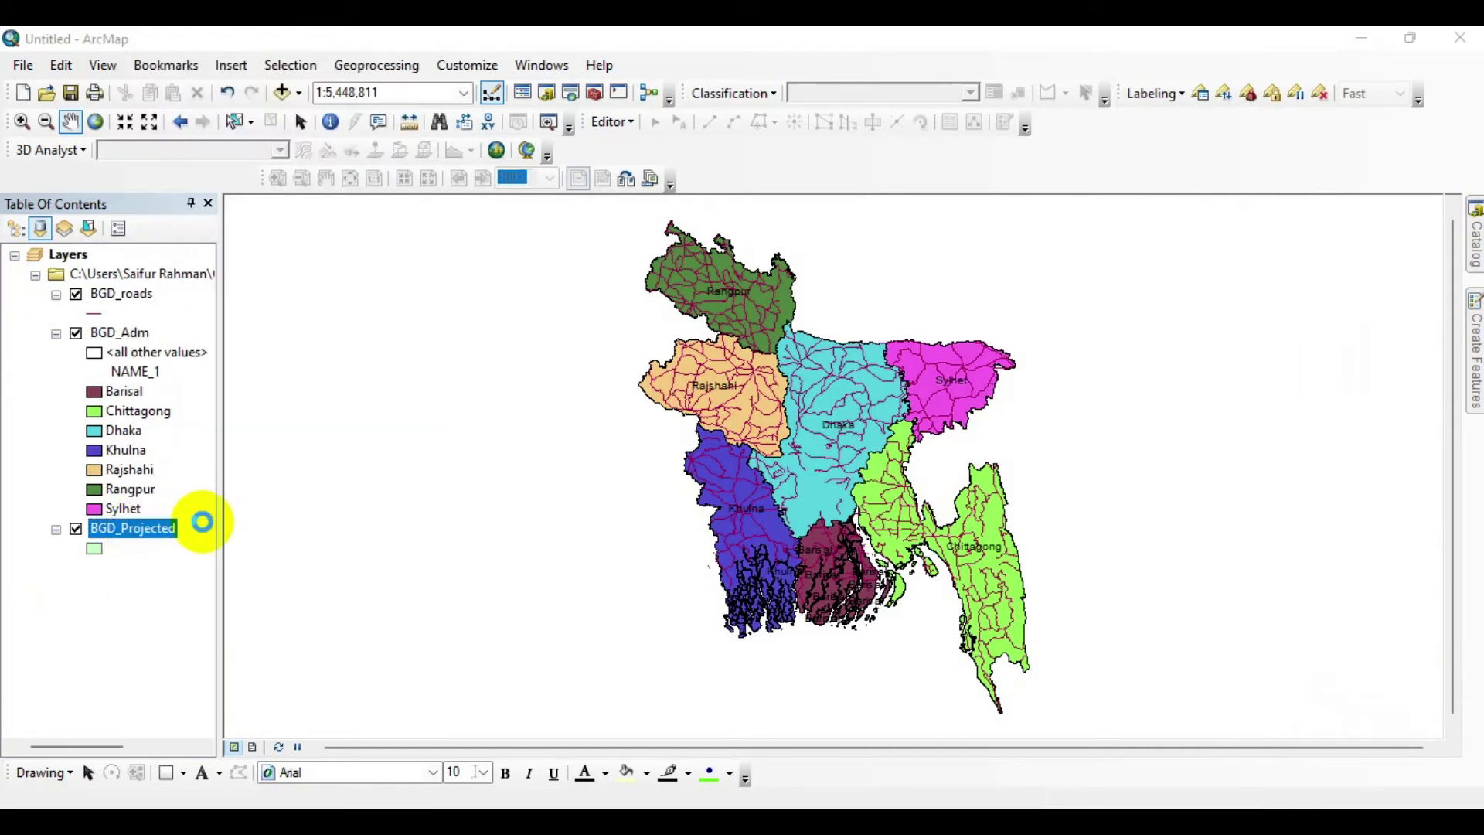
click(465, 166)
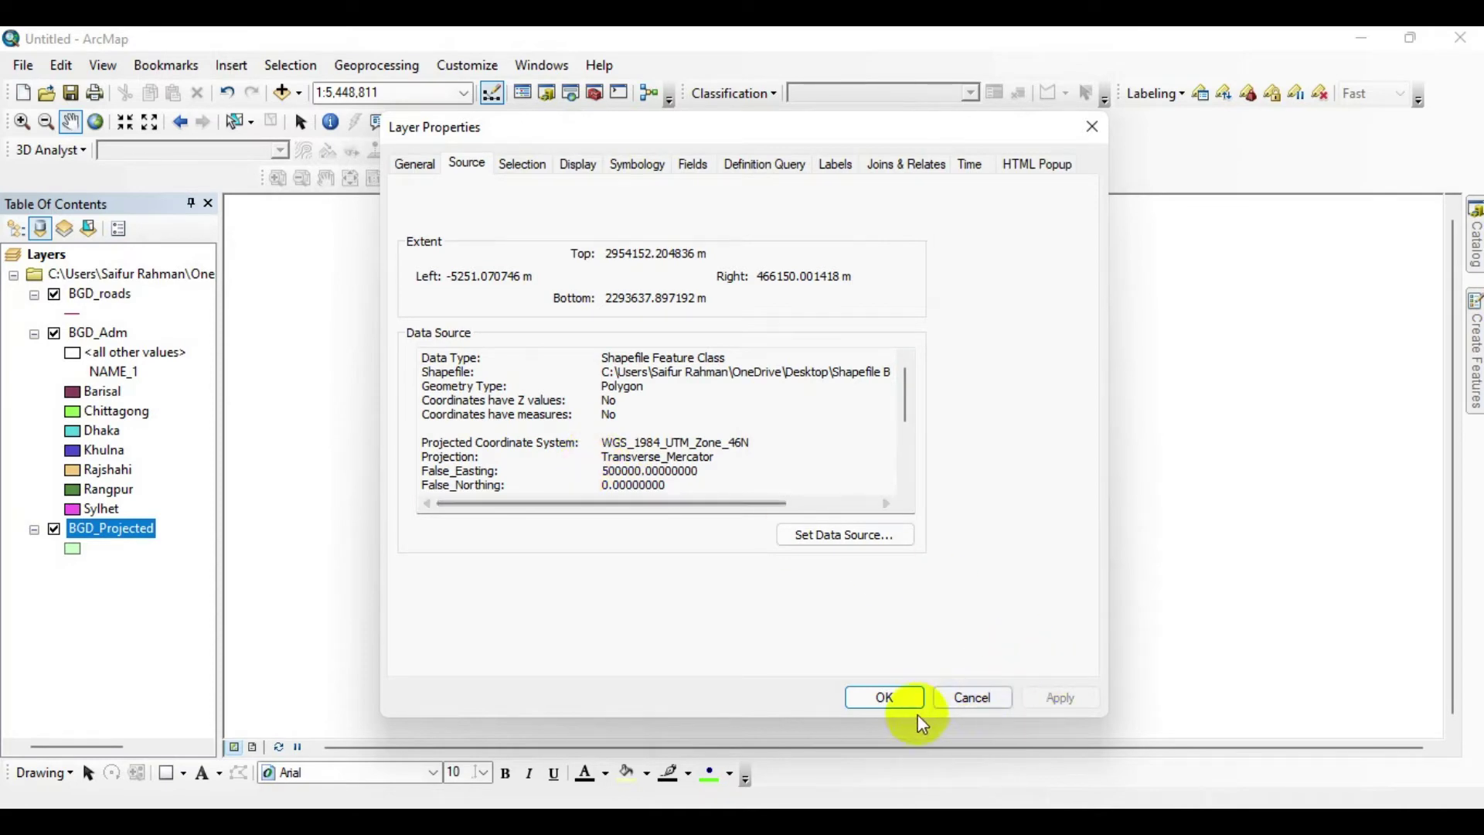
click(868, 698)
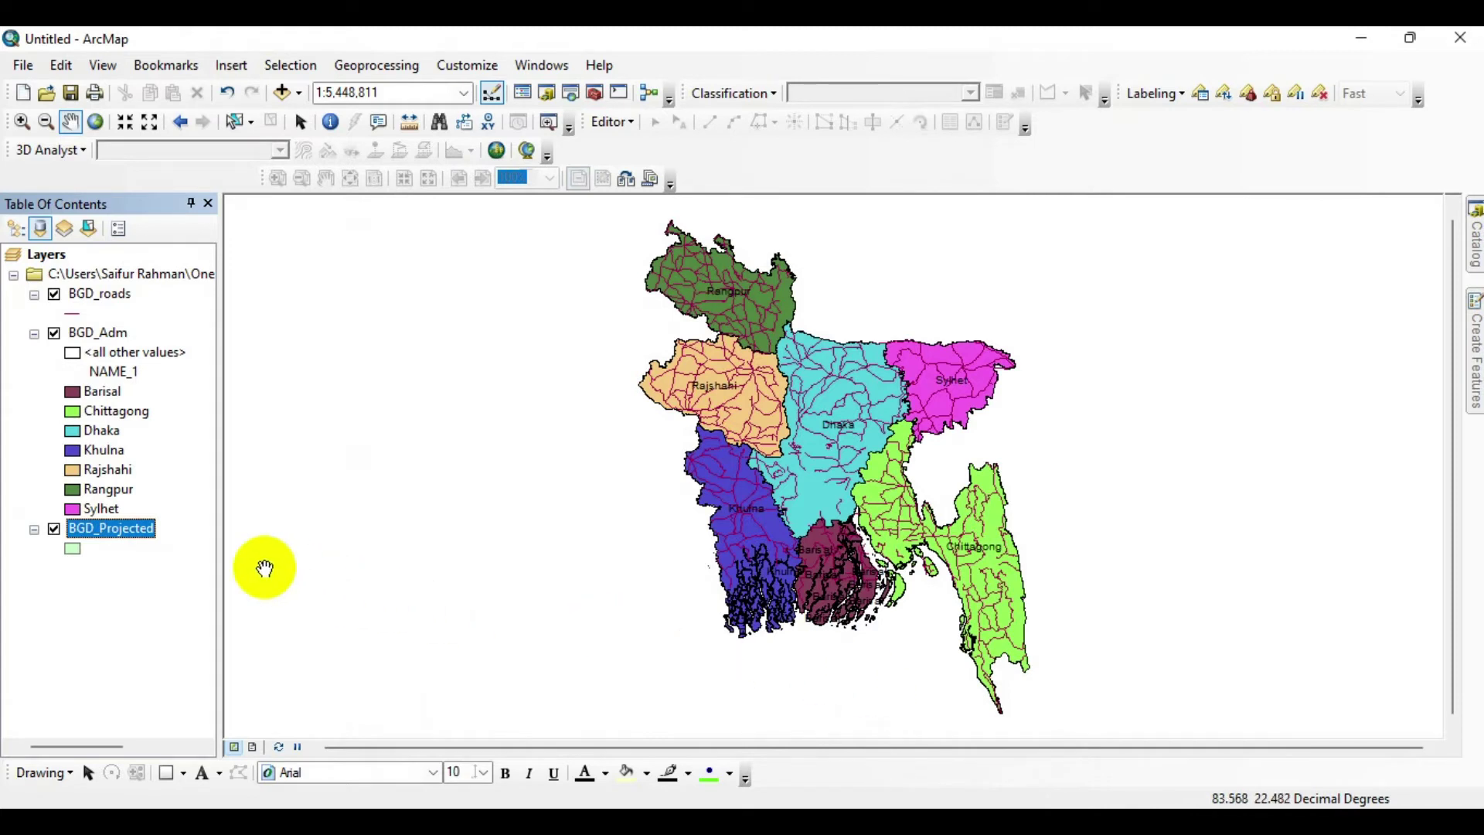
- Add a Double field named Area to the BGD_Projected attribute table and select its column
right_click(133, 540)
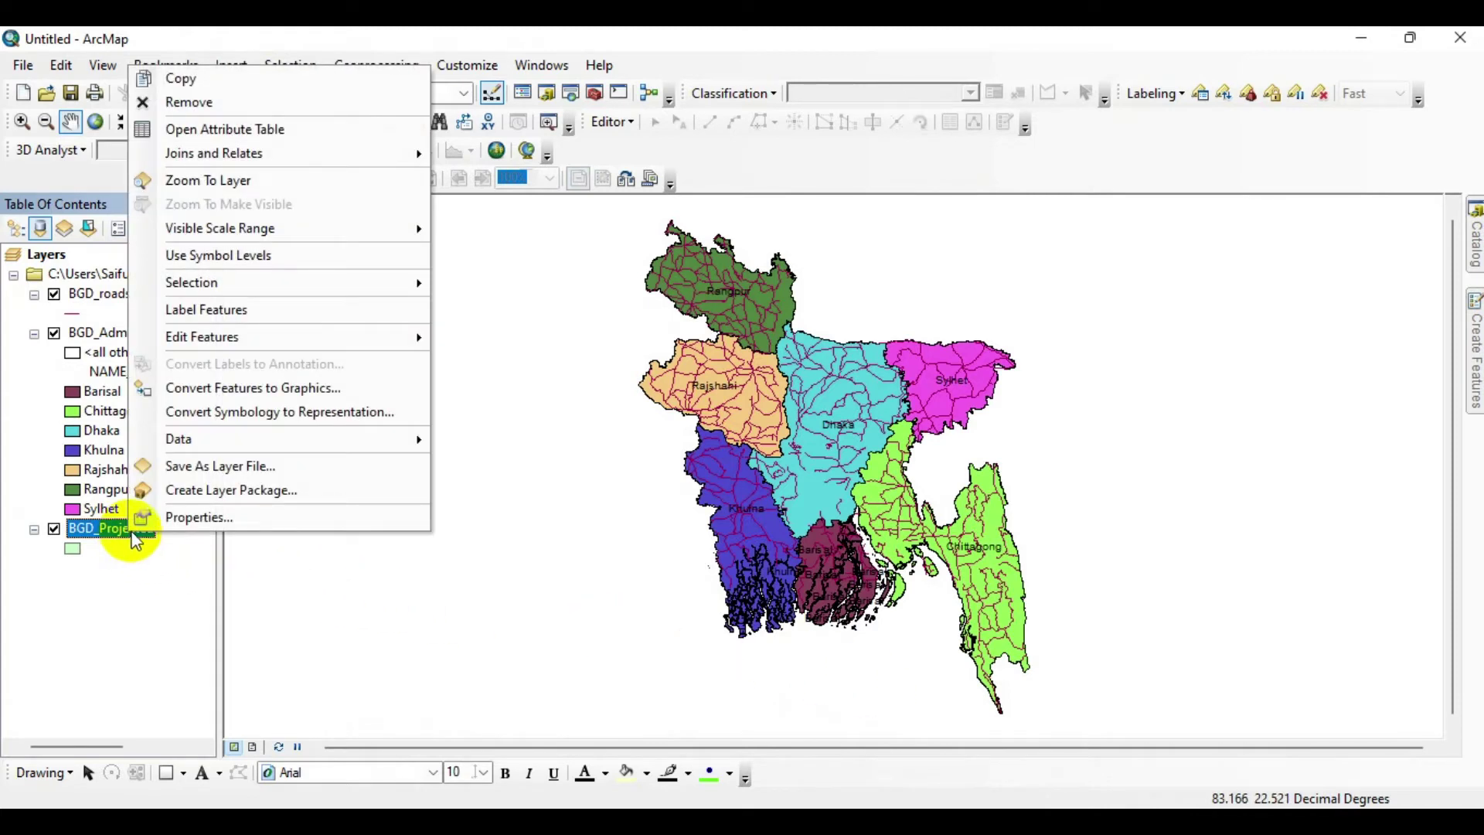
click(226, 132)
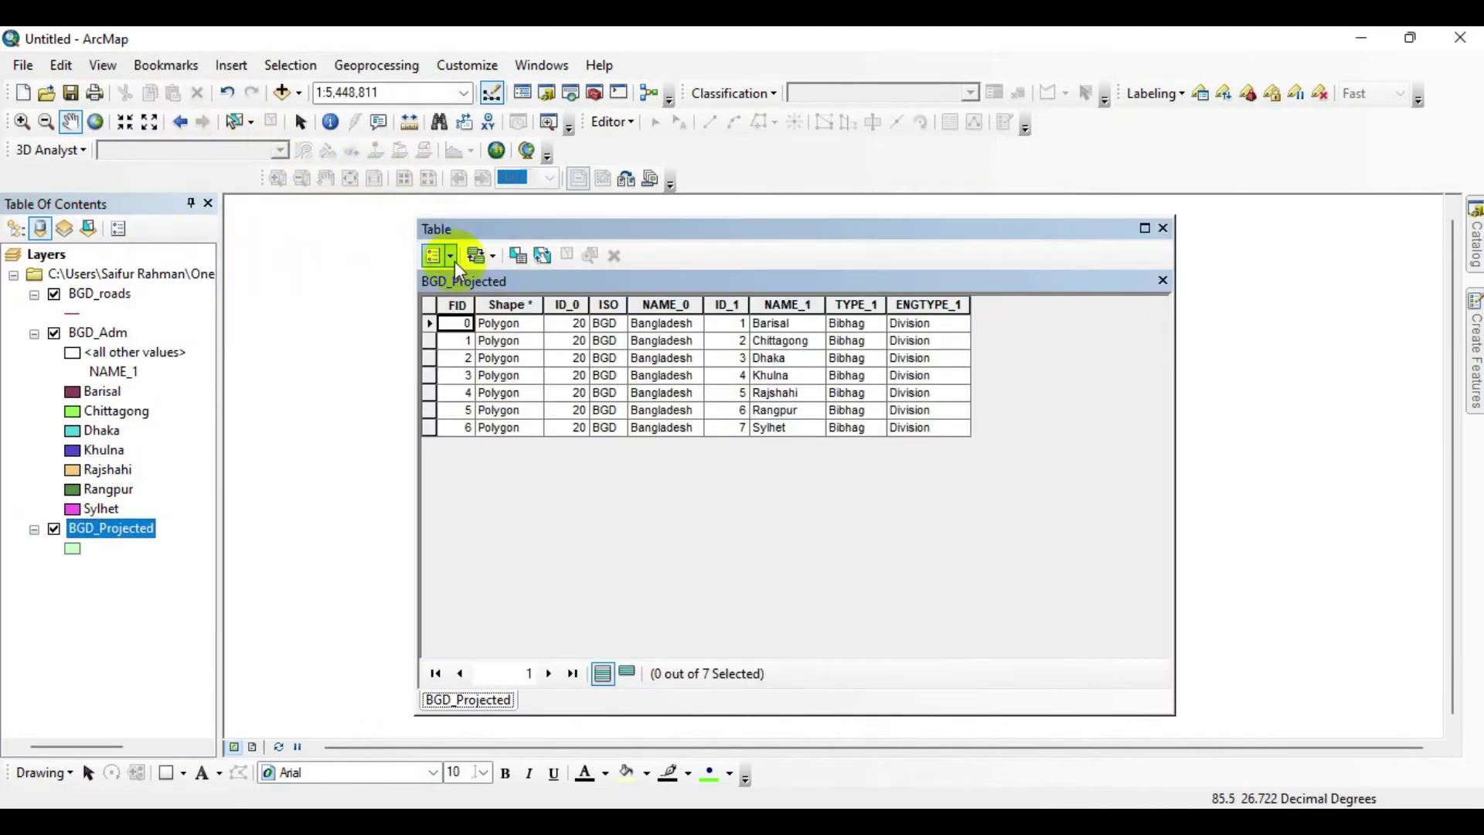
click(451, 260)
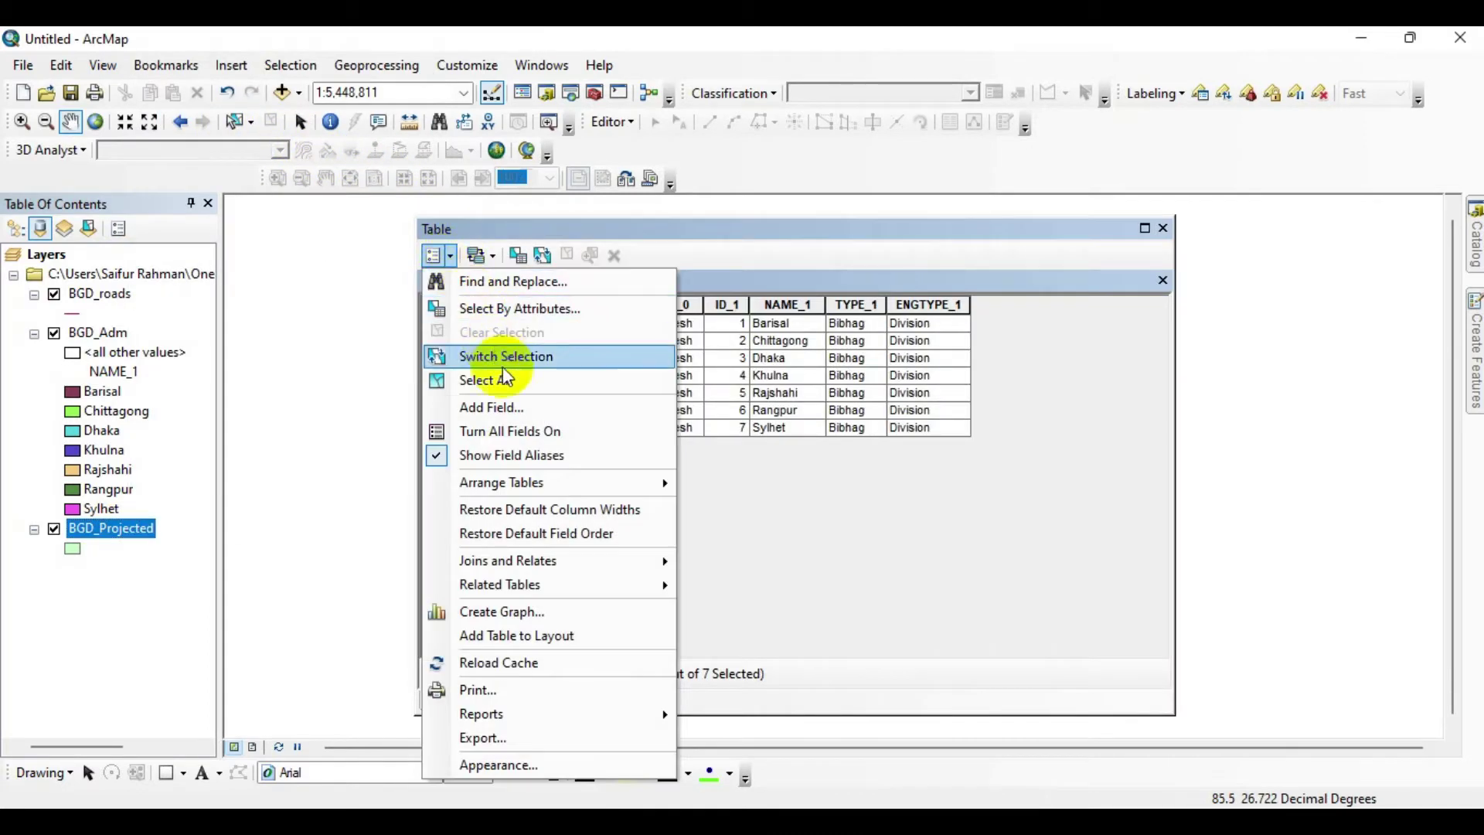
click(506, 408)
drag(716, 263, 892, 350)
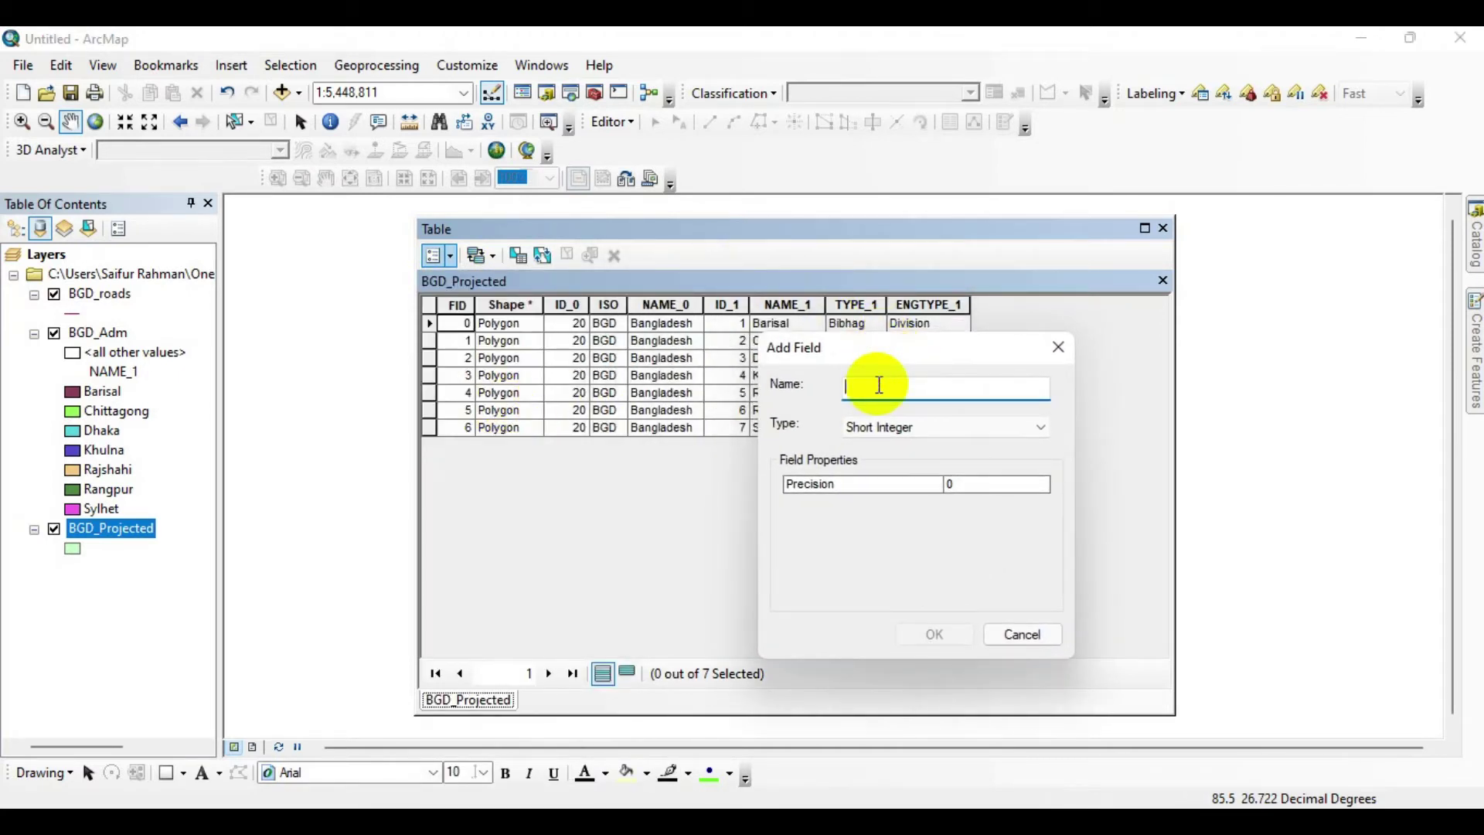
text(Area)
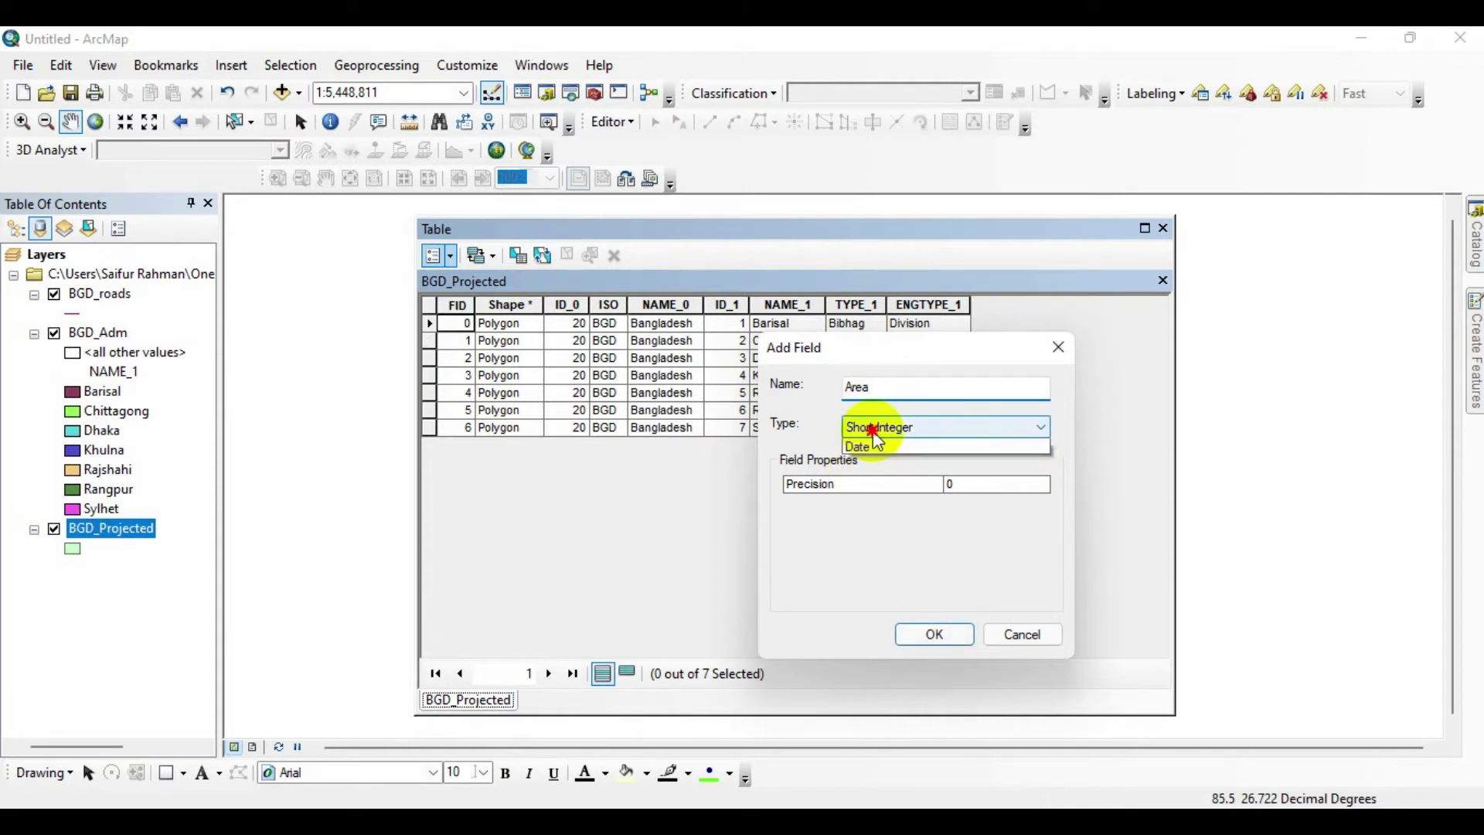
click(873, 428)
click(874, 493)
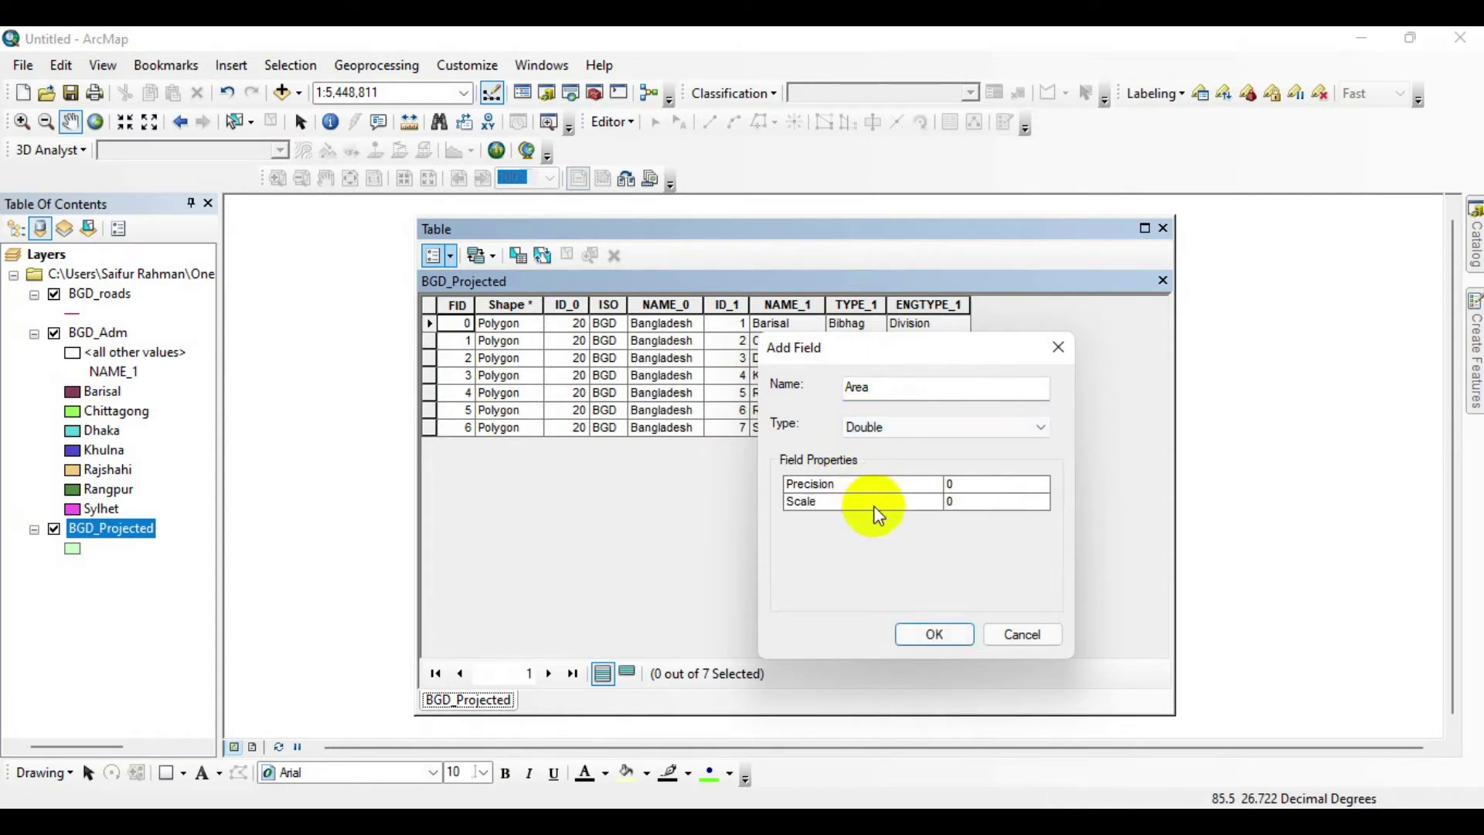
click(939, 636)
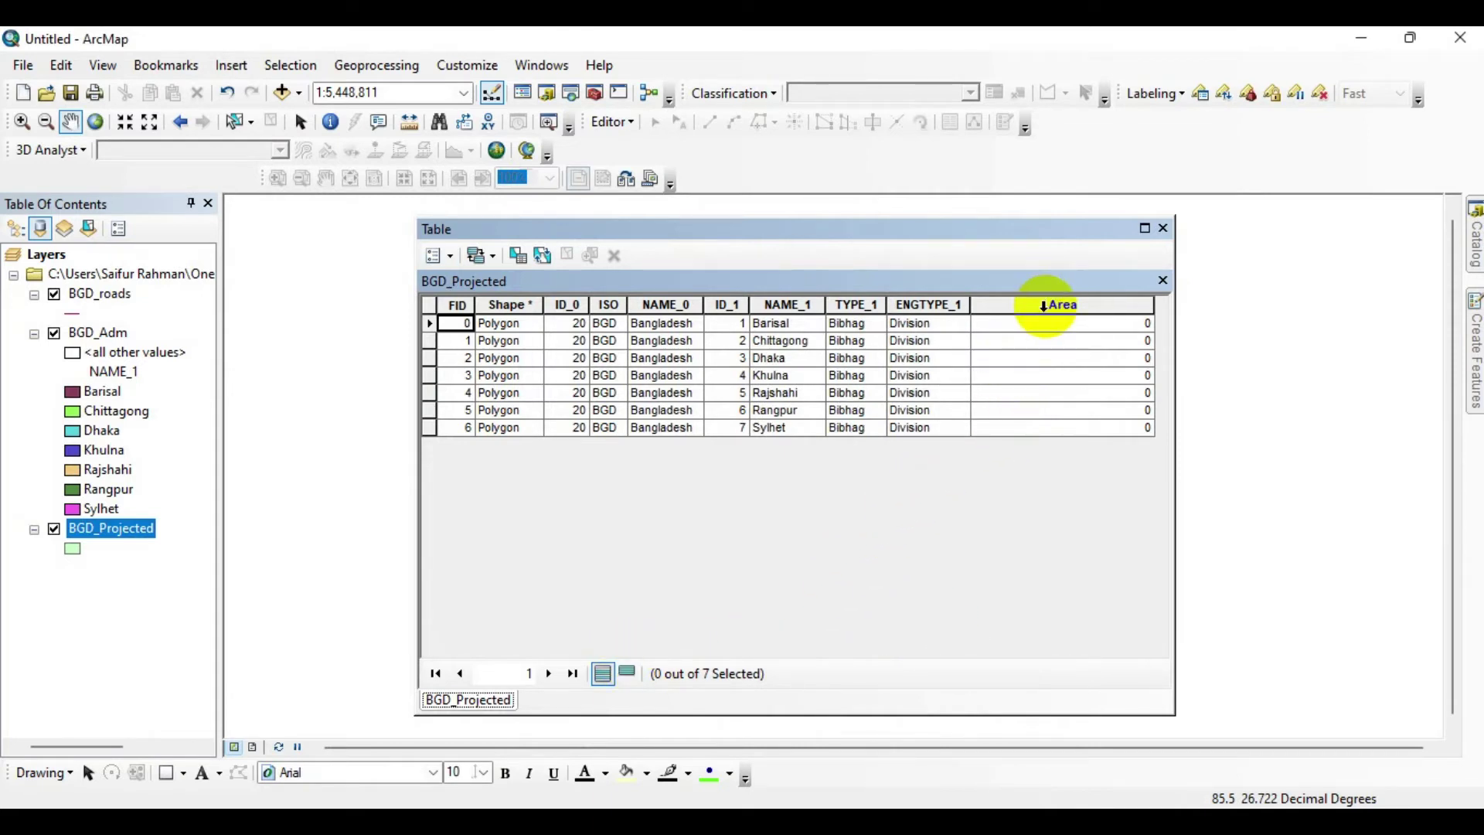
click(1044, 306)
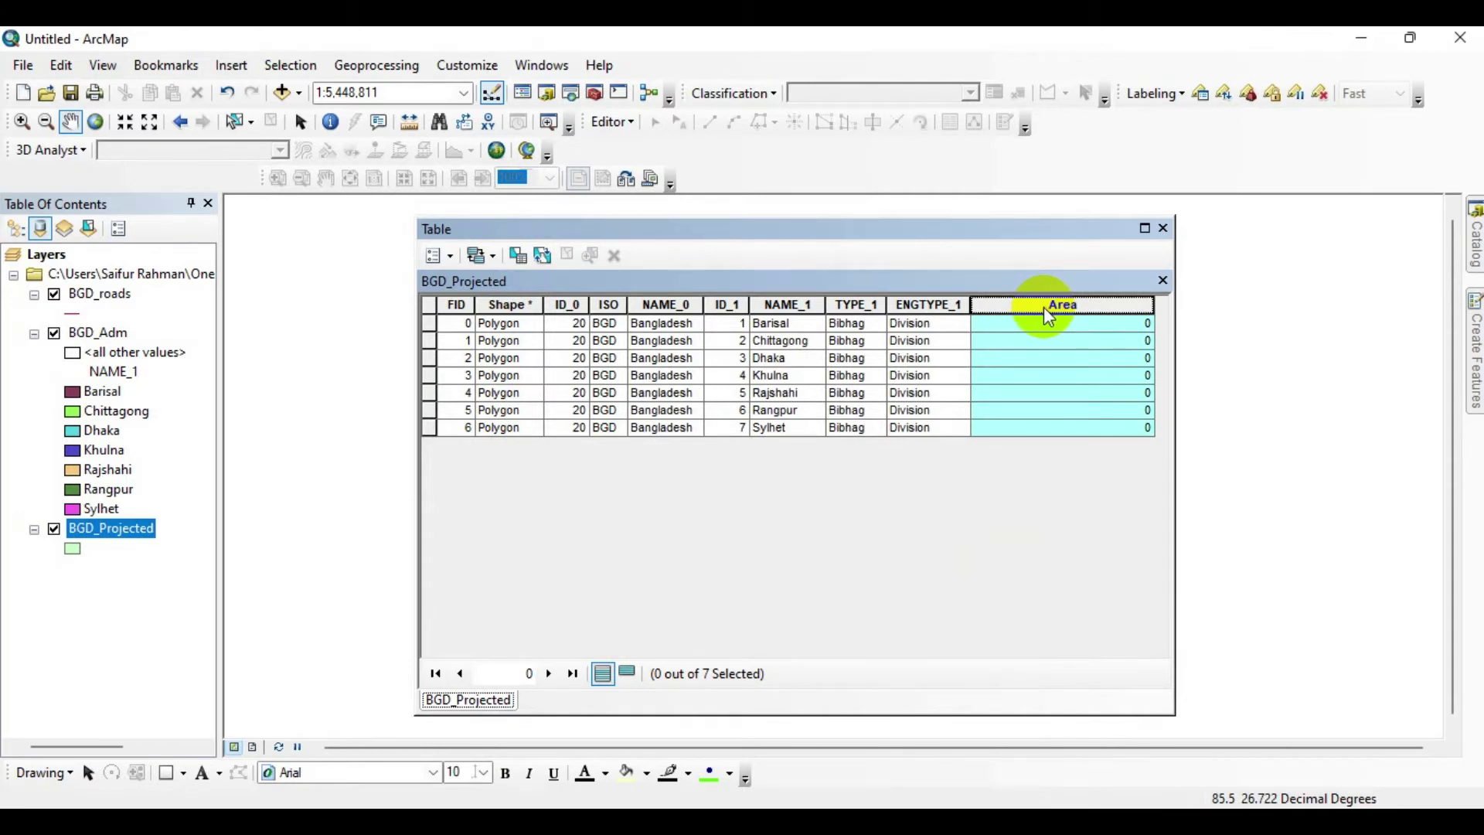
right_click(1045, 309)
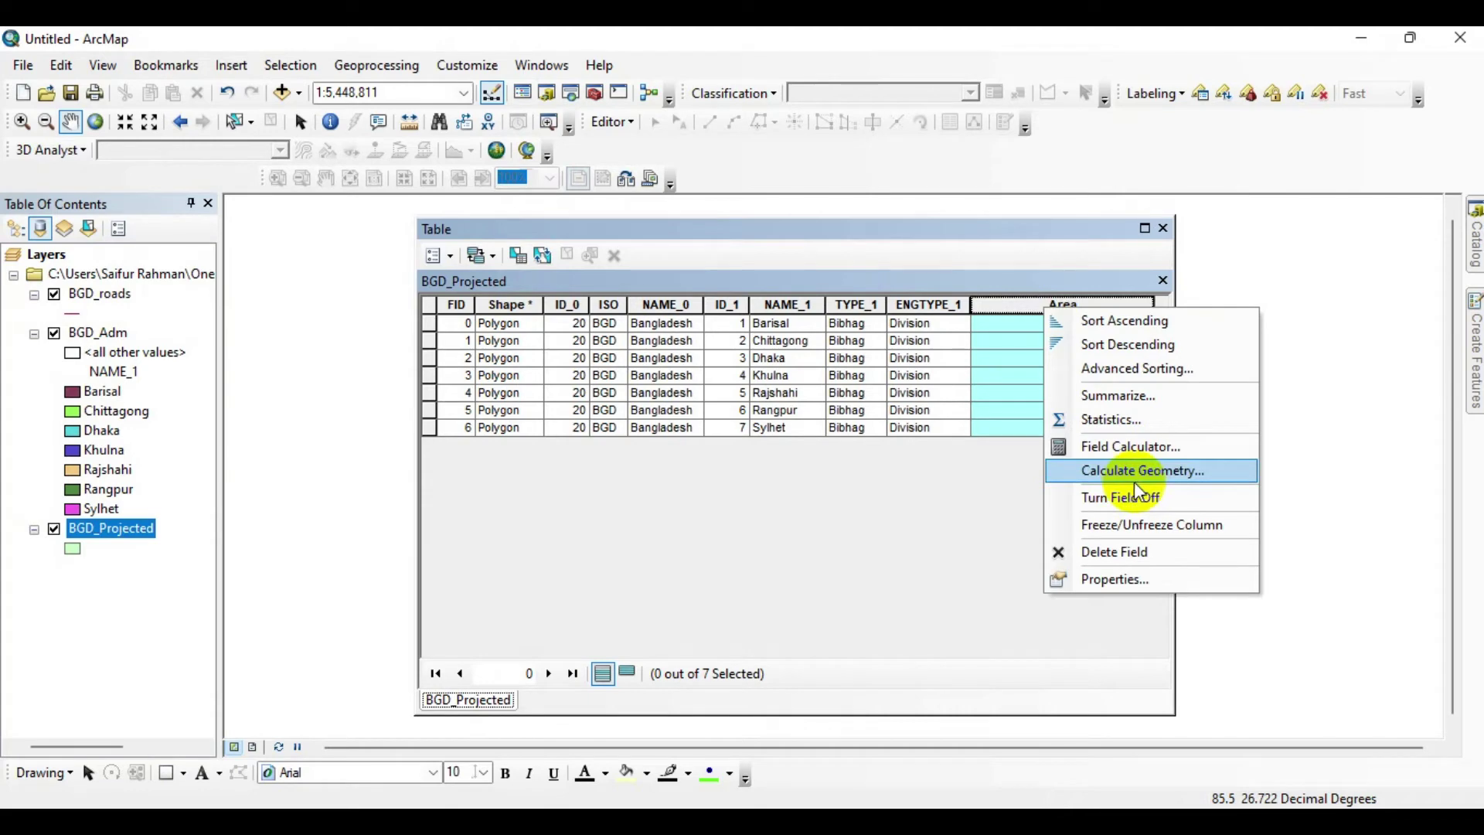
click(1111, 481)
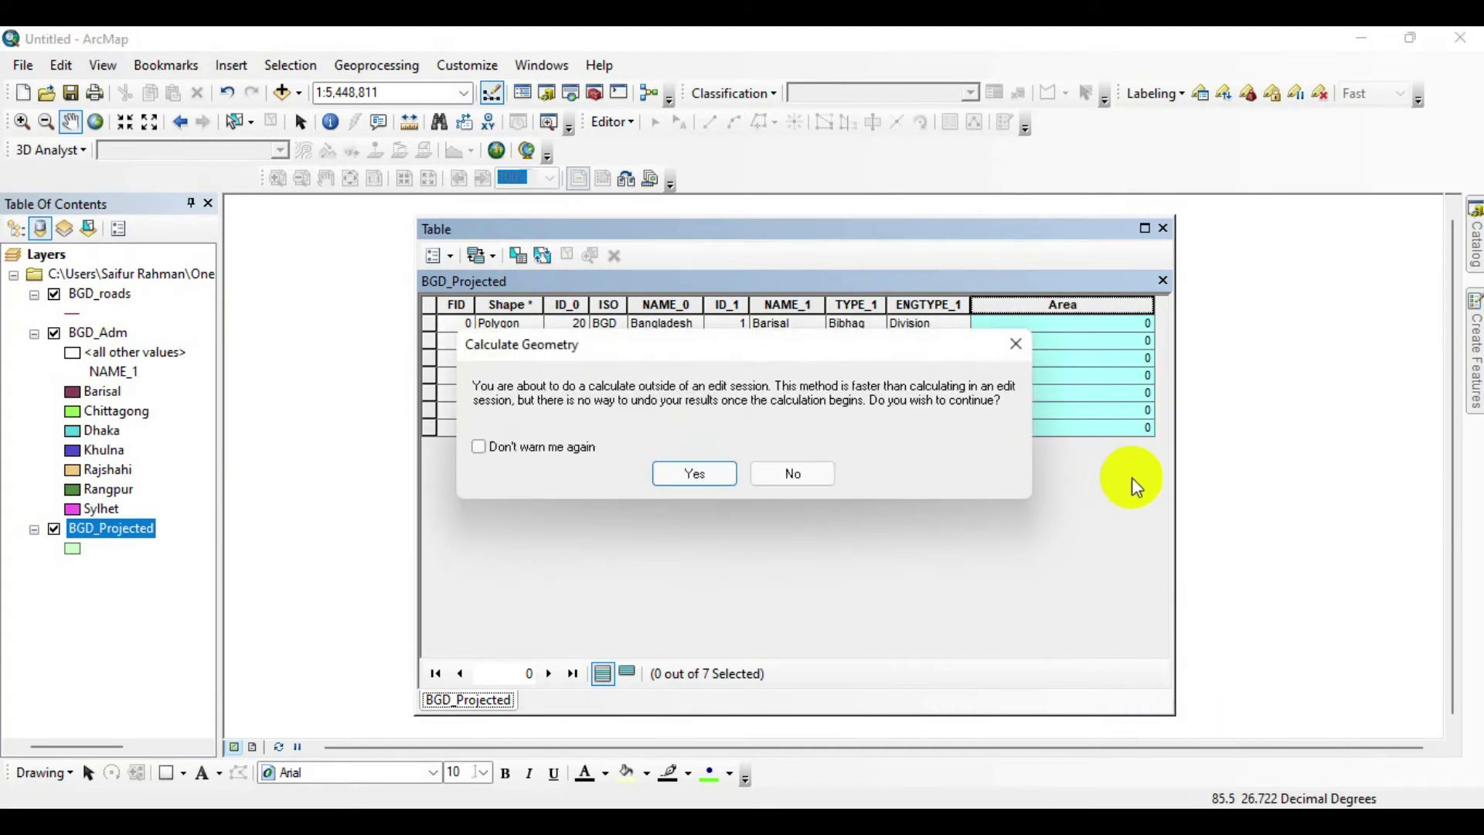
click(705, 475)
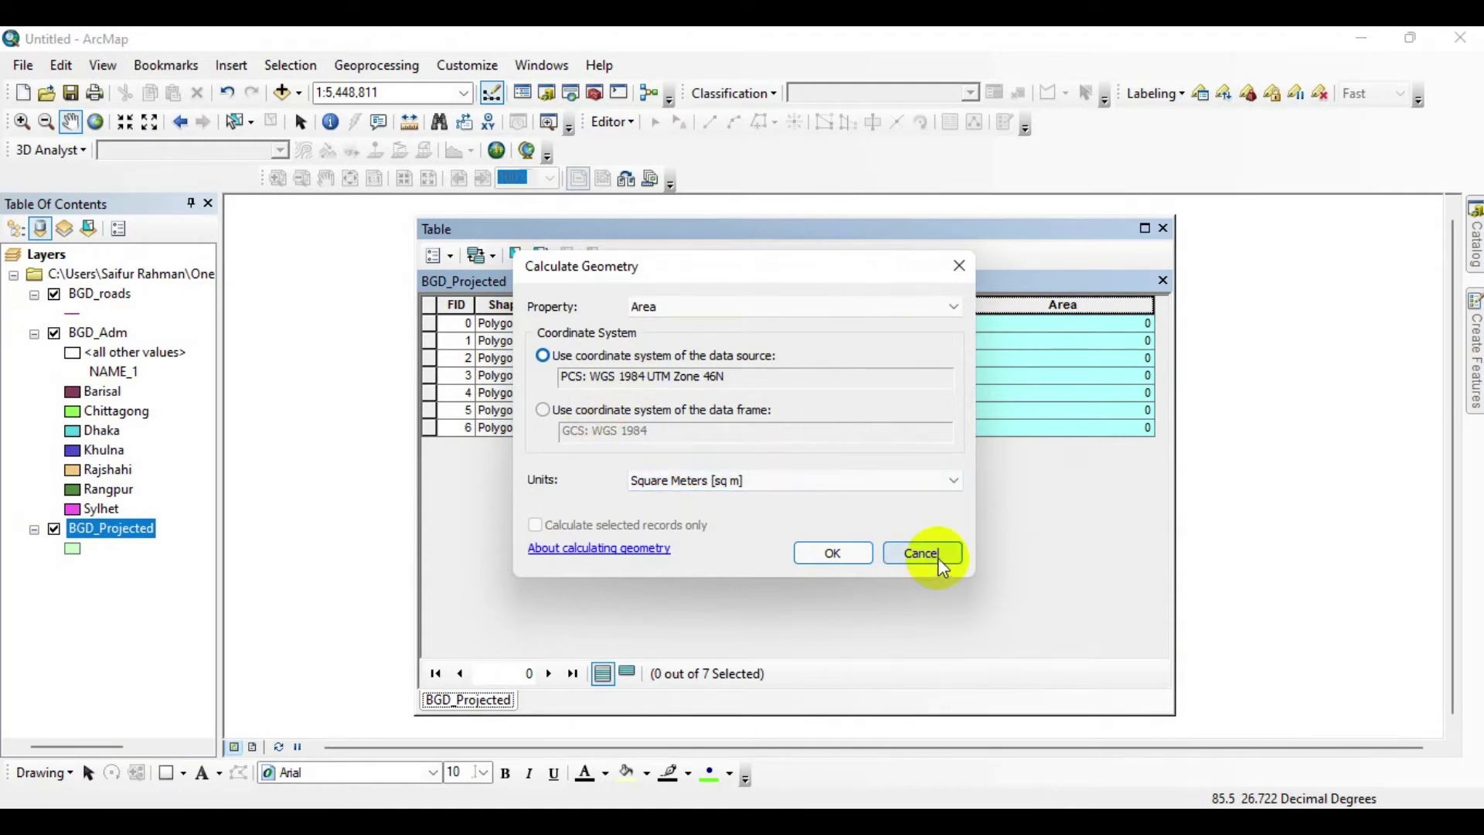
click(939, 558)
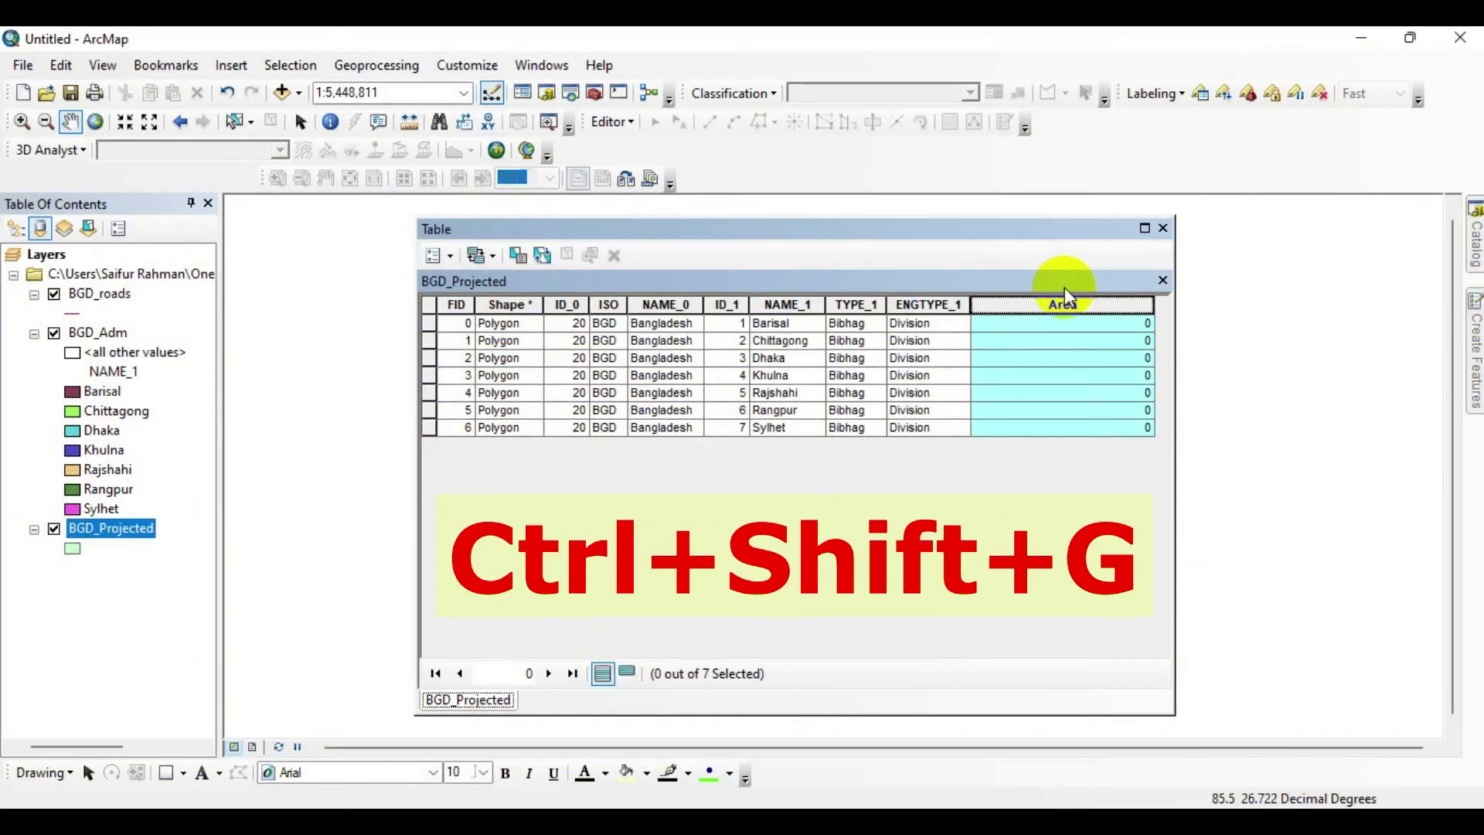
- Calculate the Area field's geometry as area in Square Kilometers, using the coordinate system of the data source
key(ctrl+shift+g)
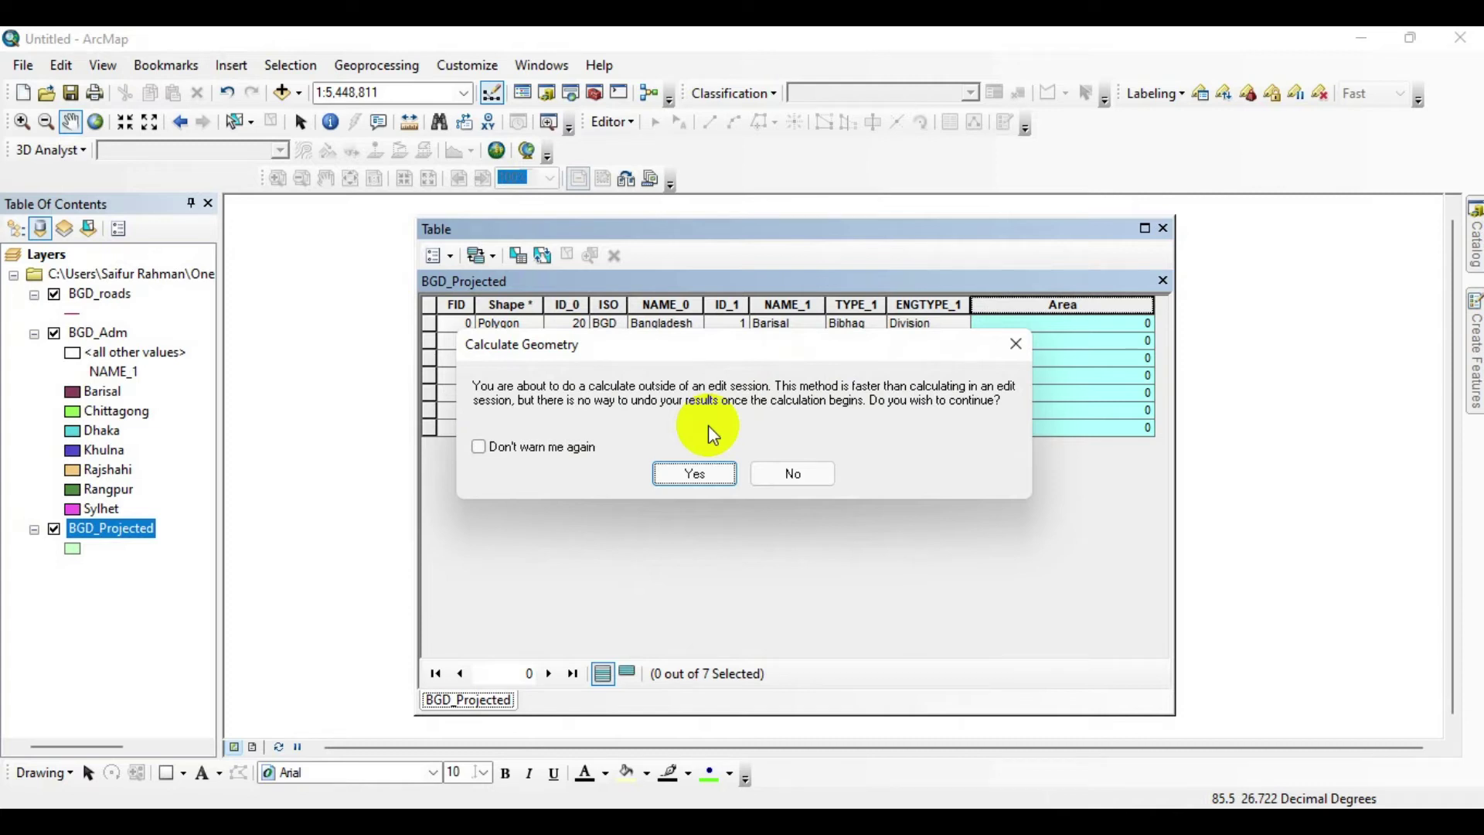
click(479, 447)
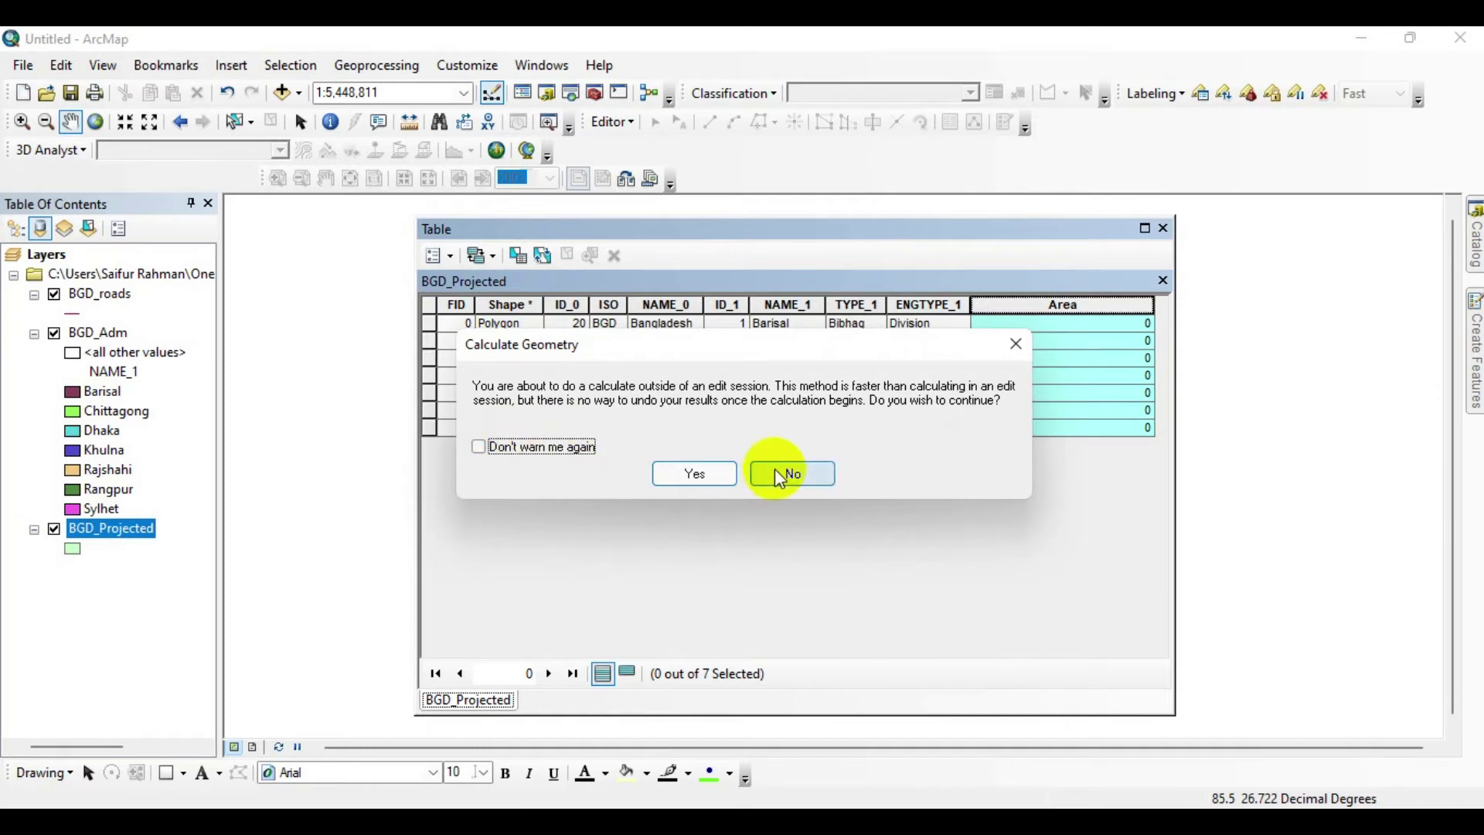
click(695, 474)
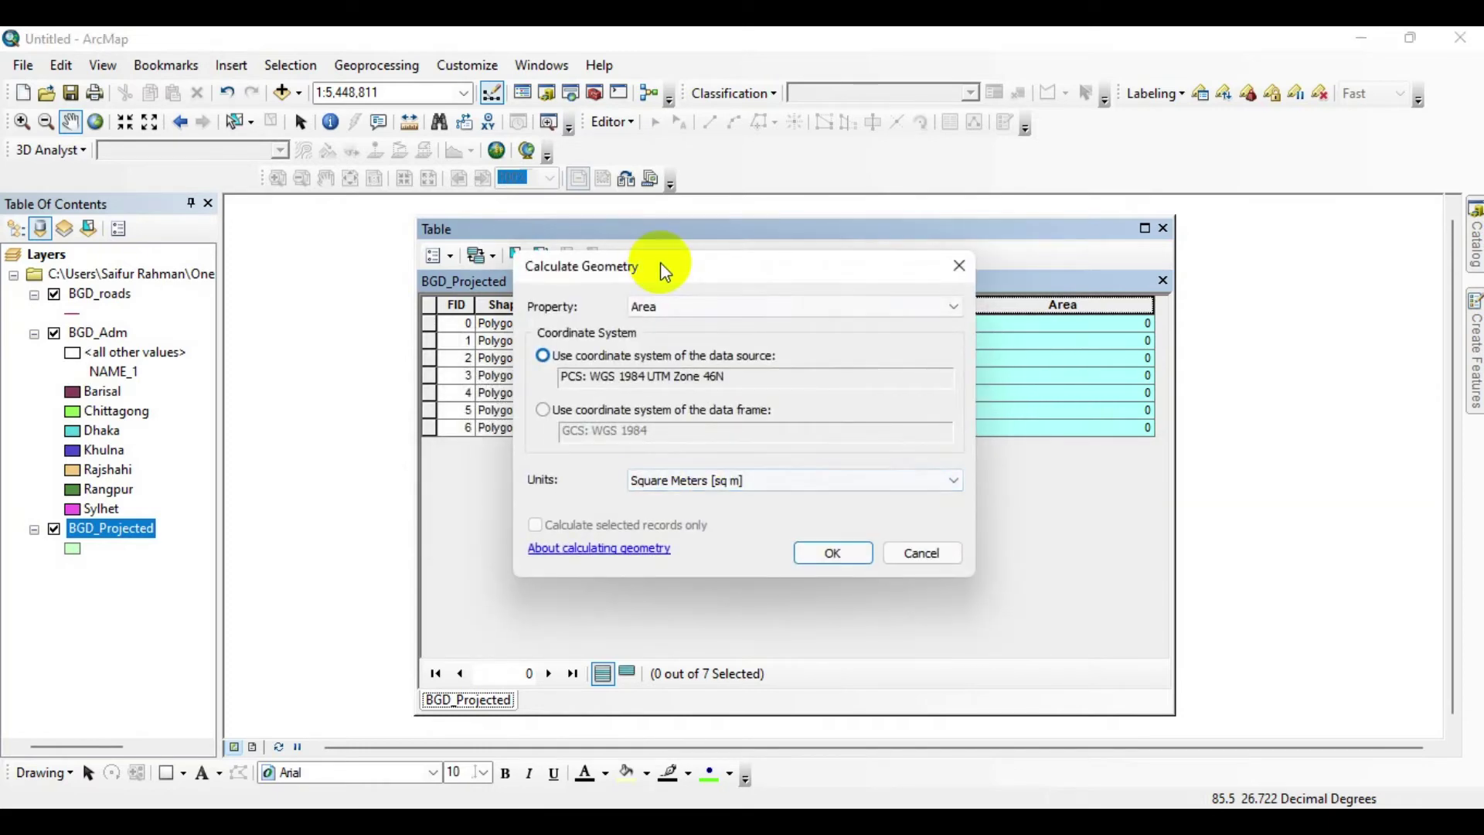
click(678, 313)
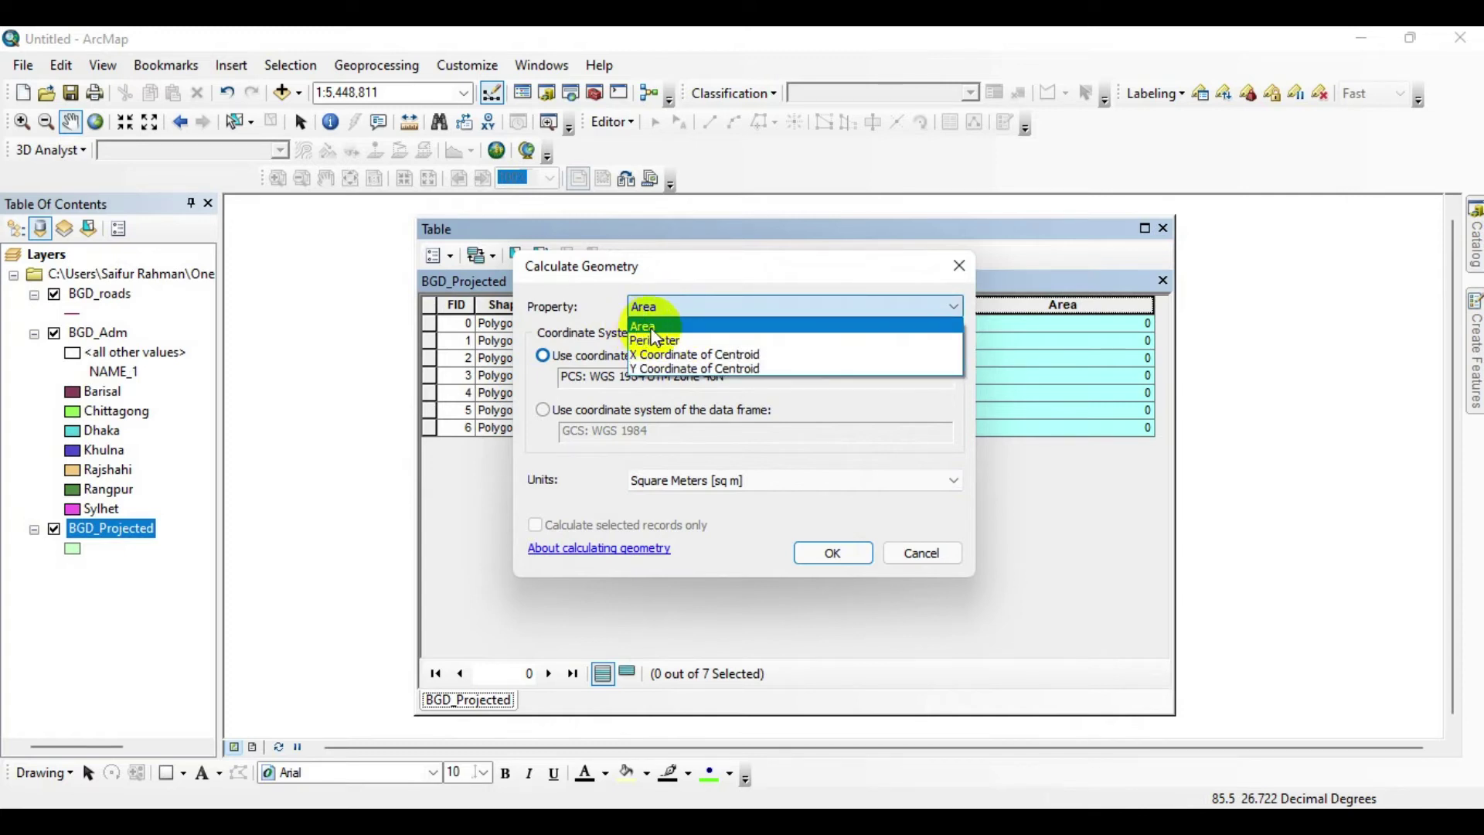
click(651, 329)
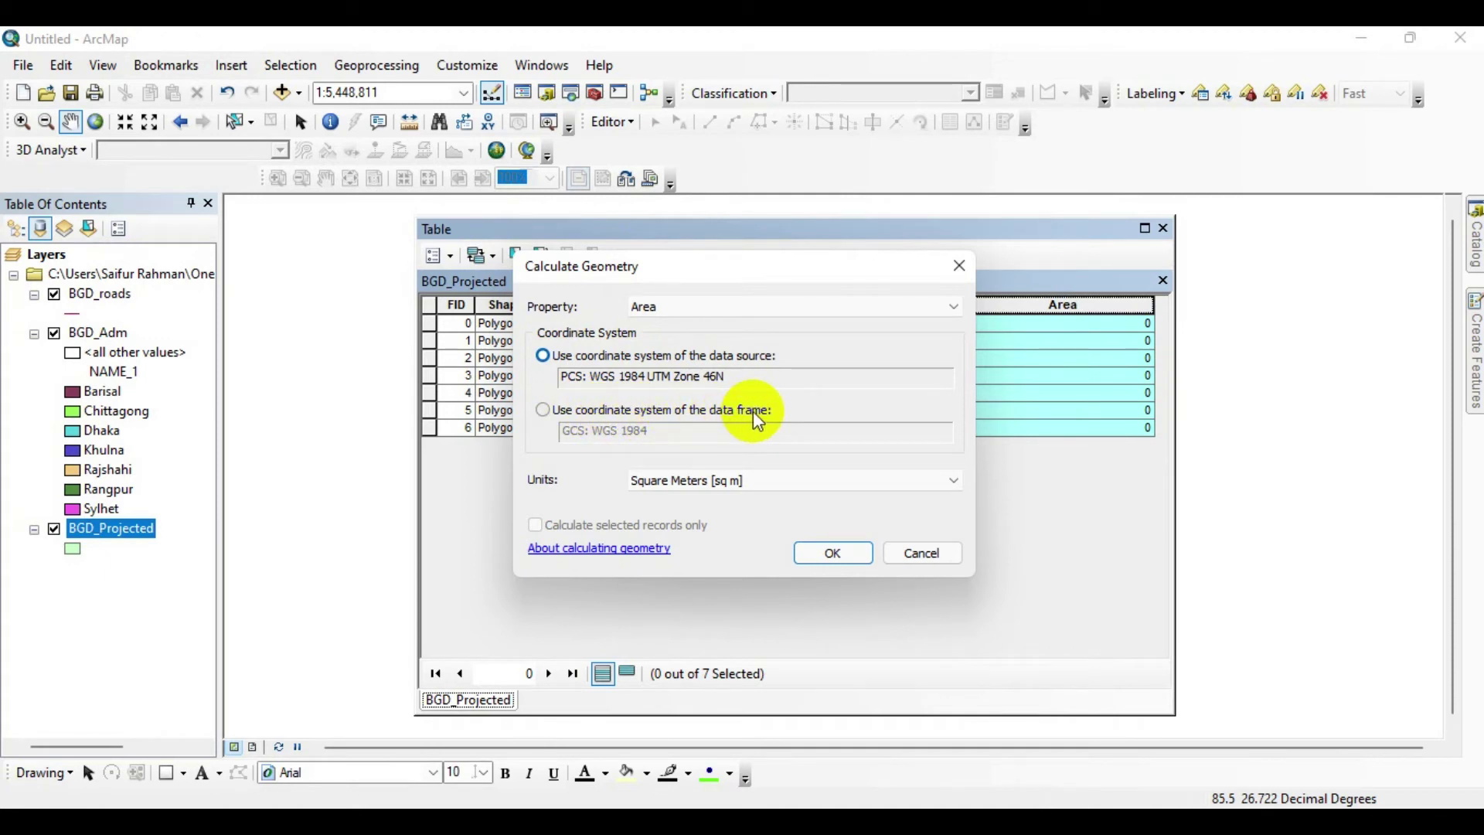
click(719, 492)
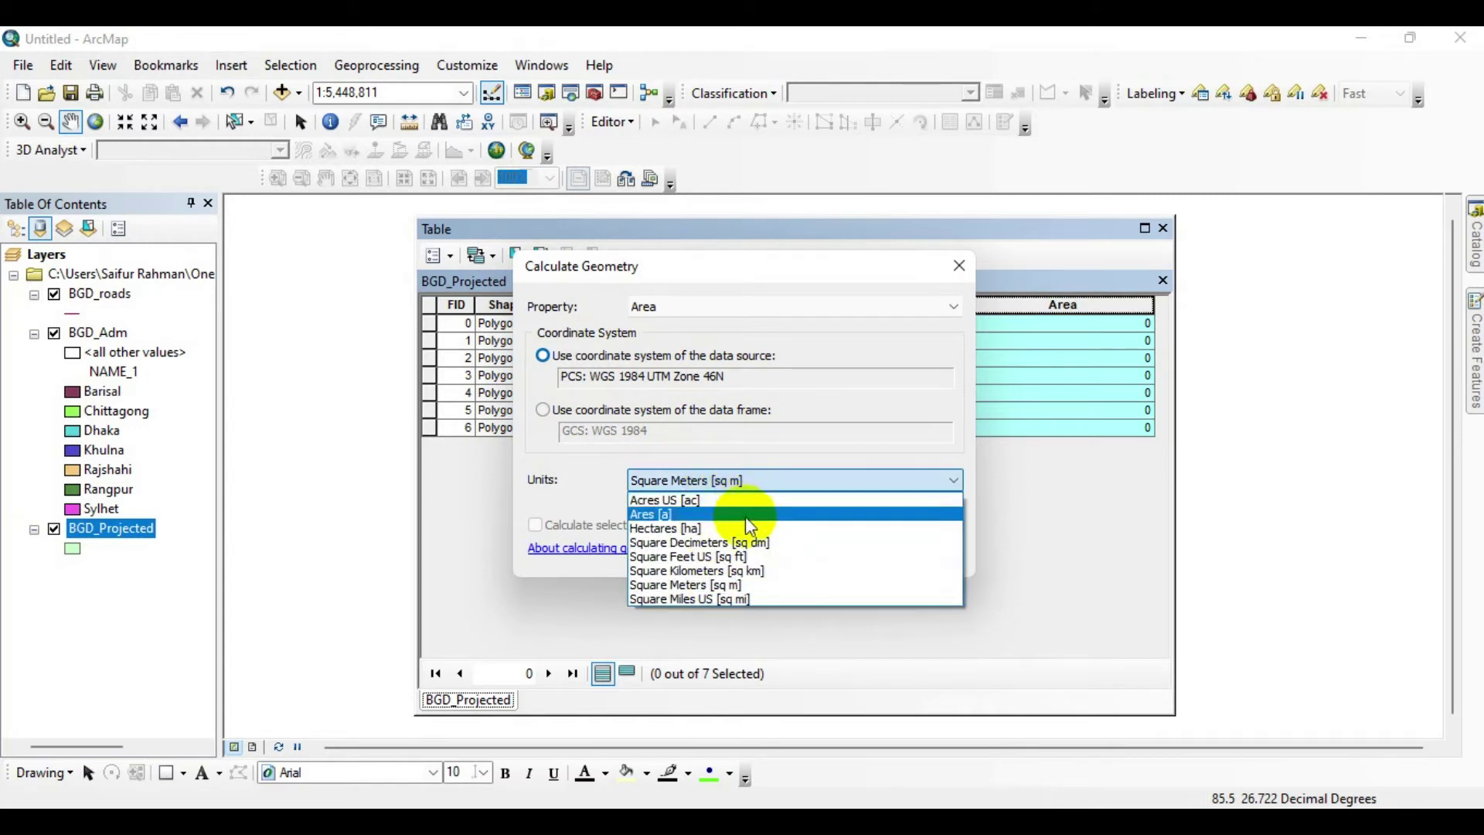
click(699, 572)
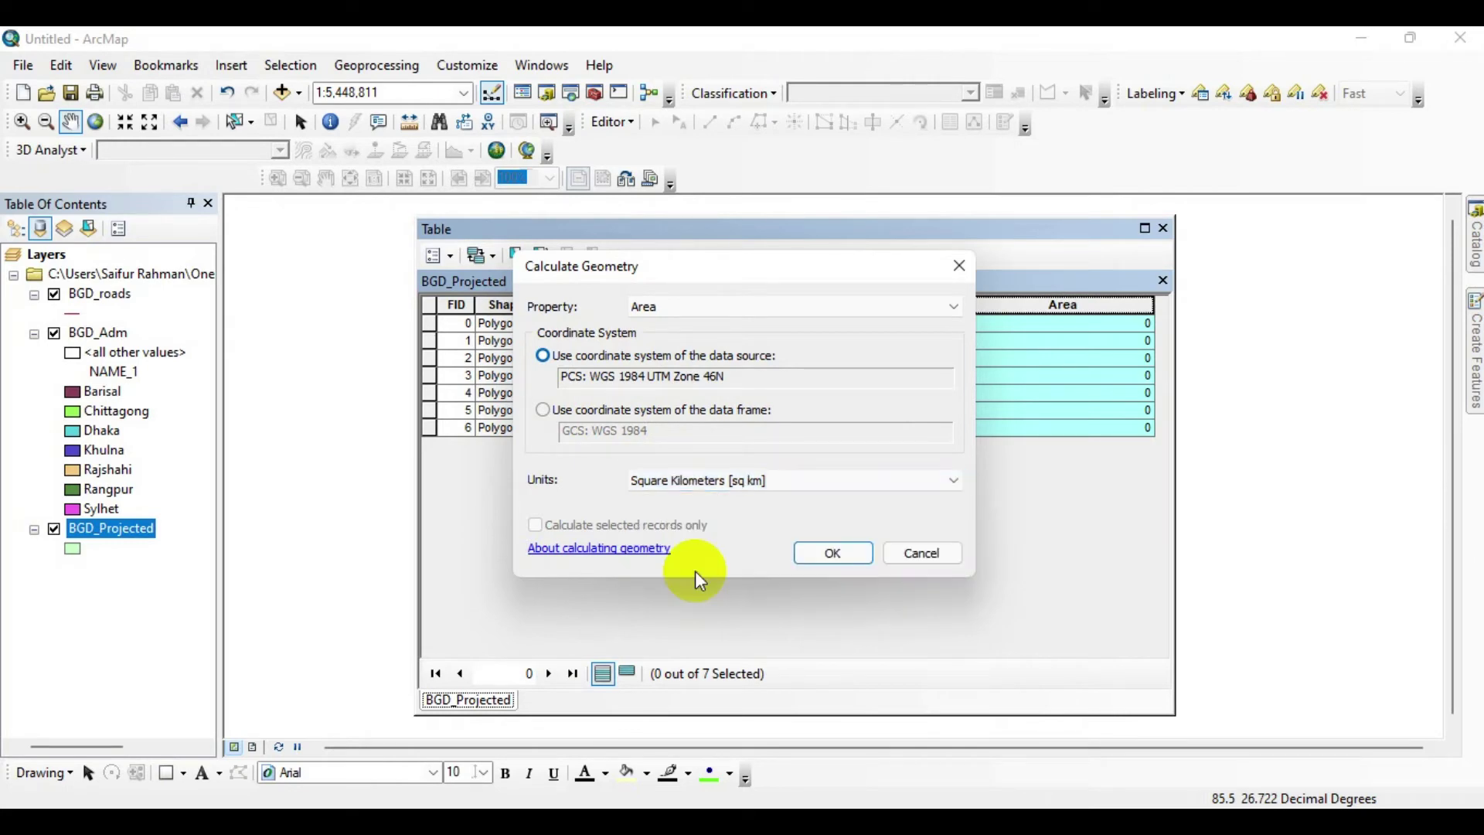
click(834, 553)
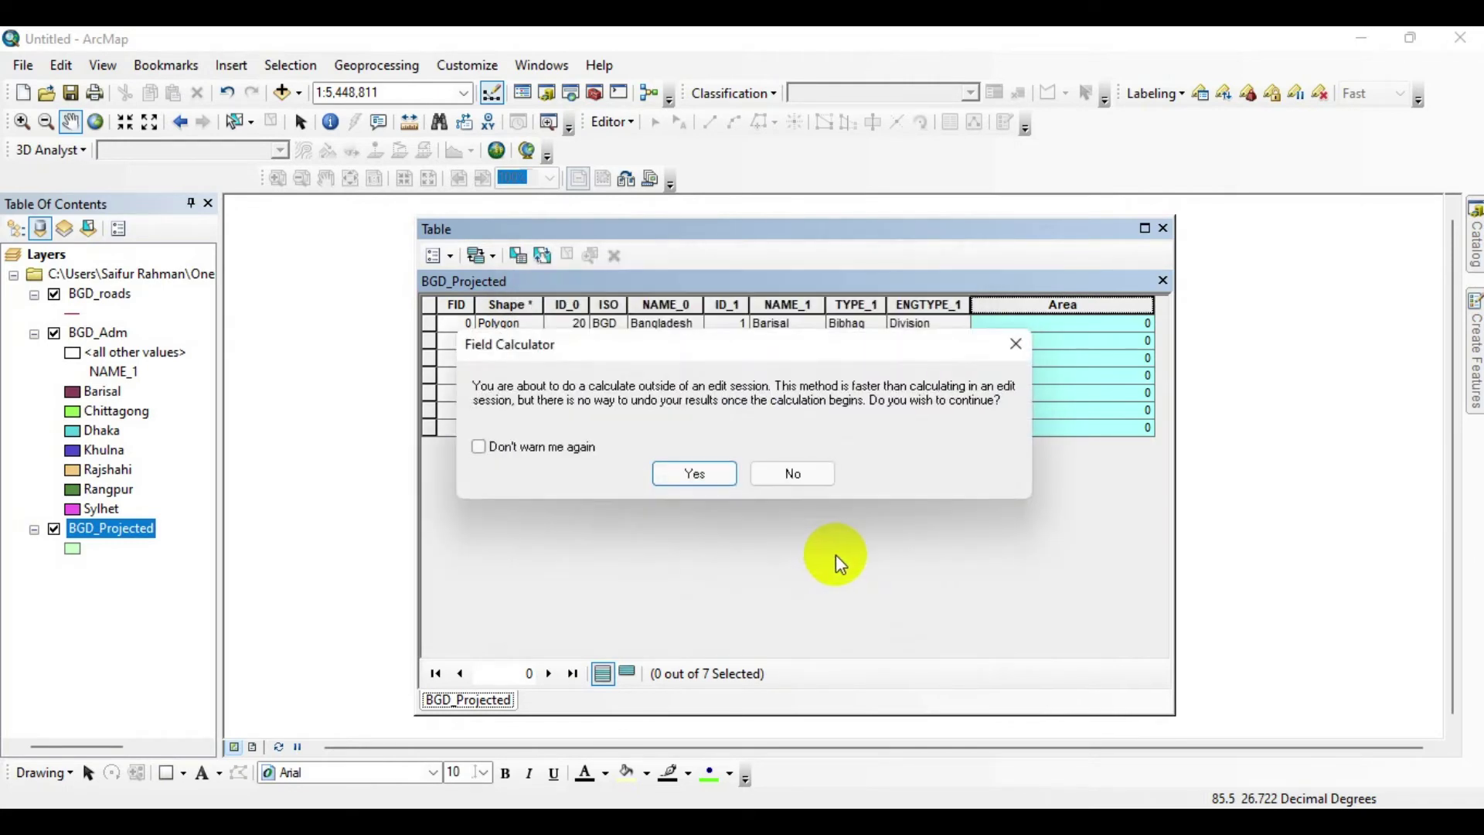
click(678, 475)
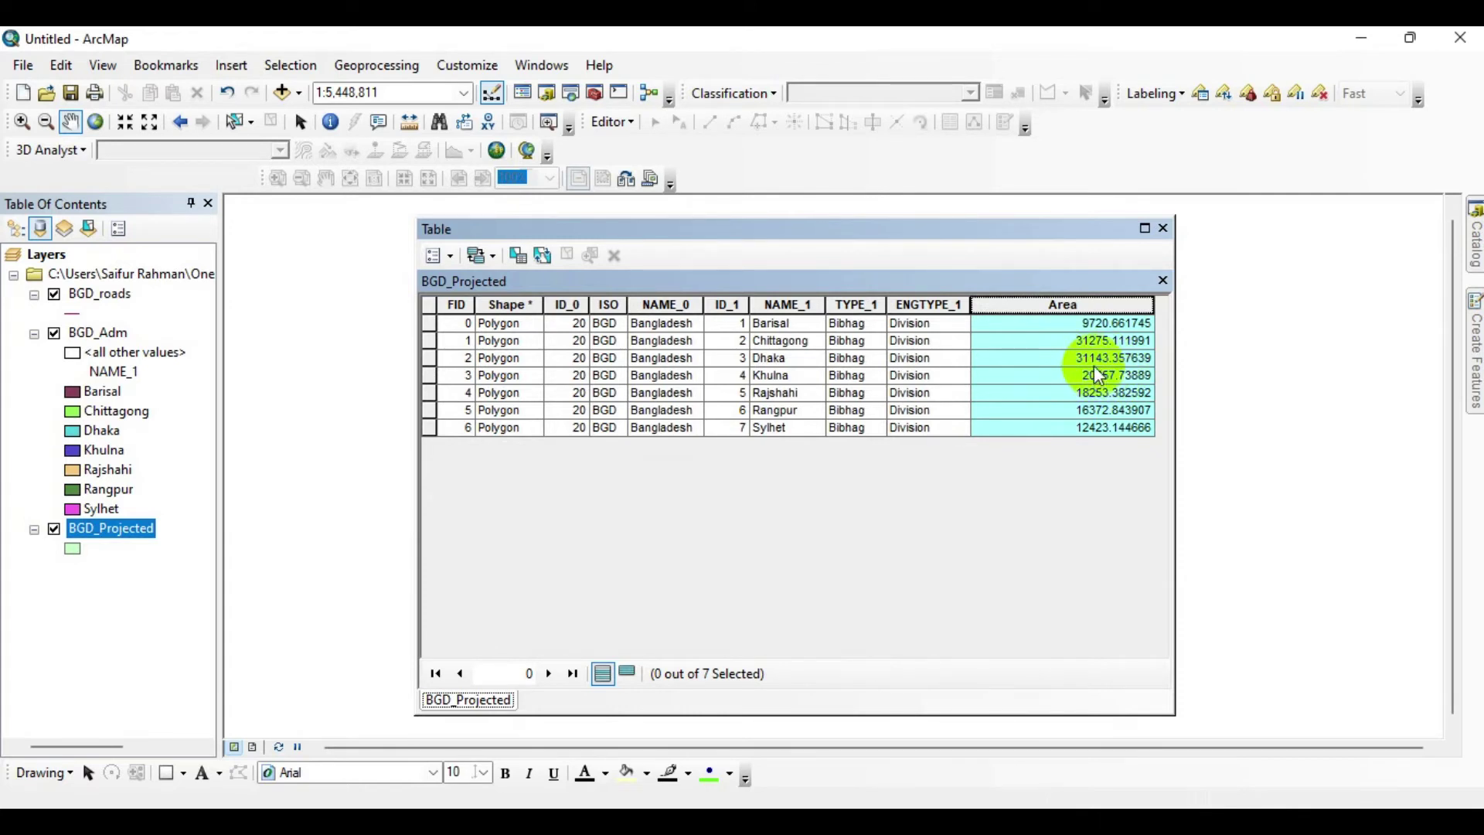
- Add a second Double field named Peremeter to the BGD_Projected attribute table
drag(455, 228, 528, 236)
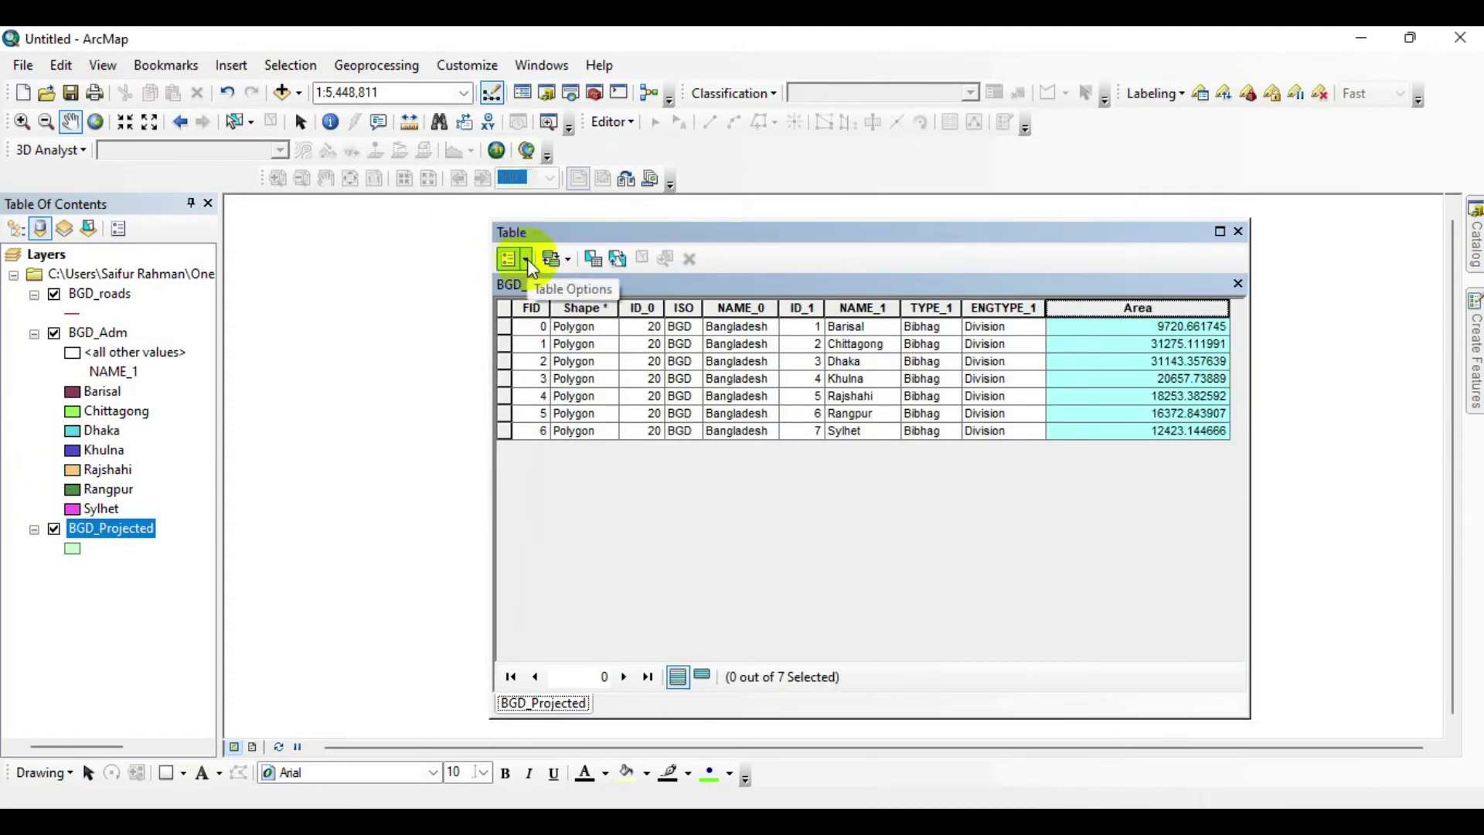
click(527, 258)
click(560, 407)
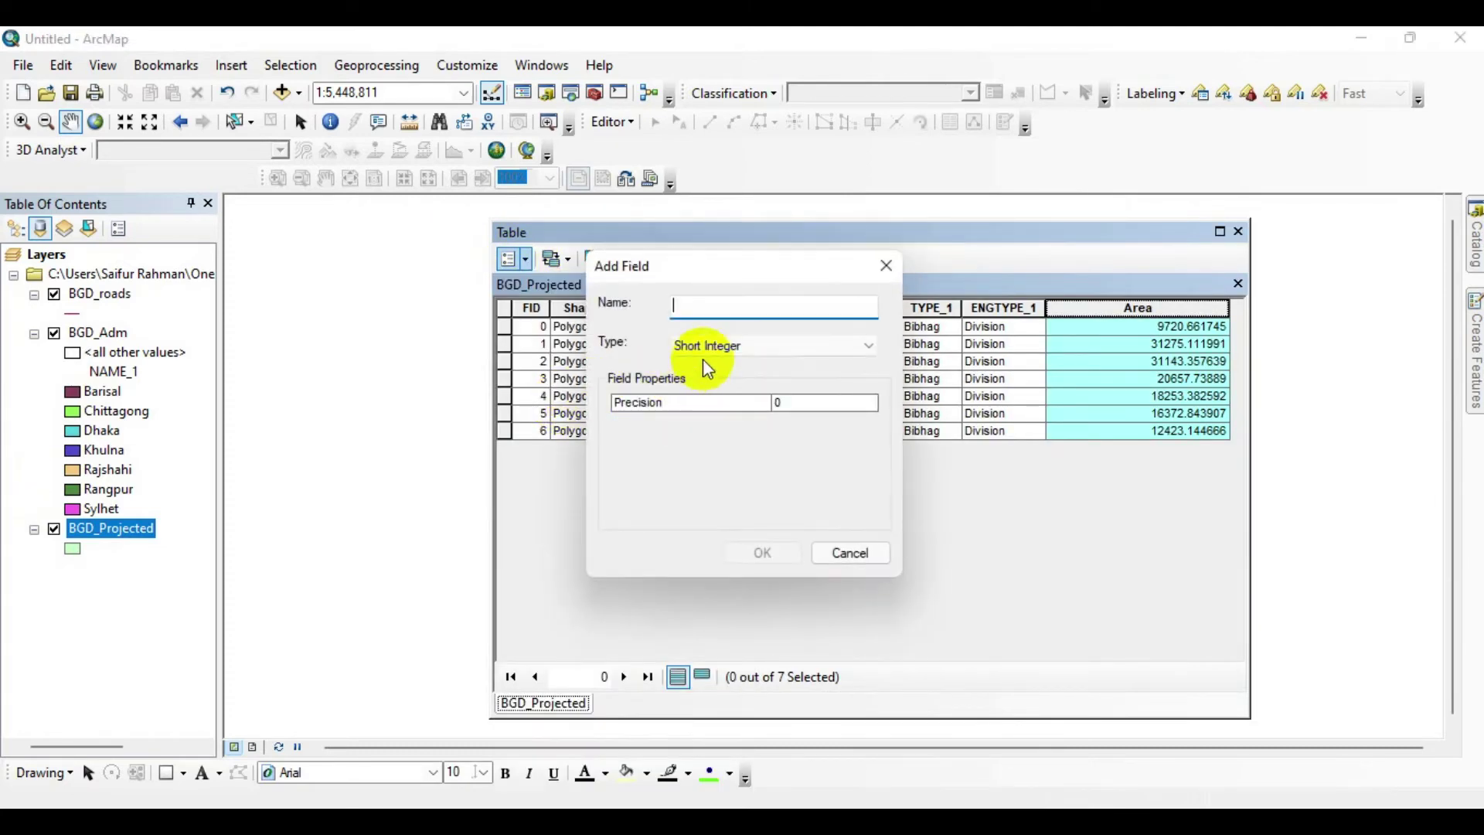
text(Perem)
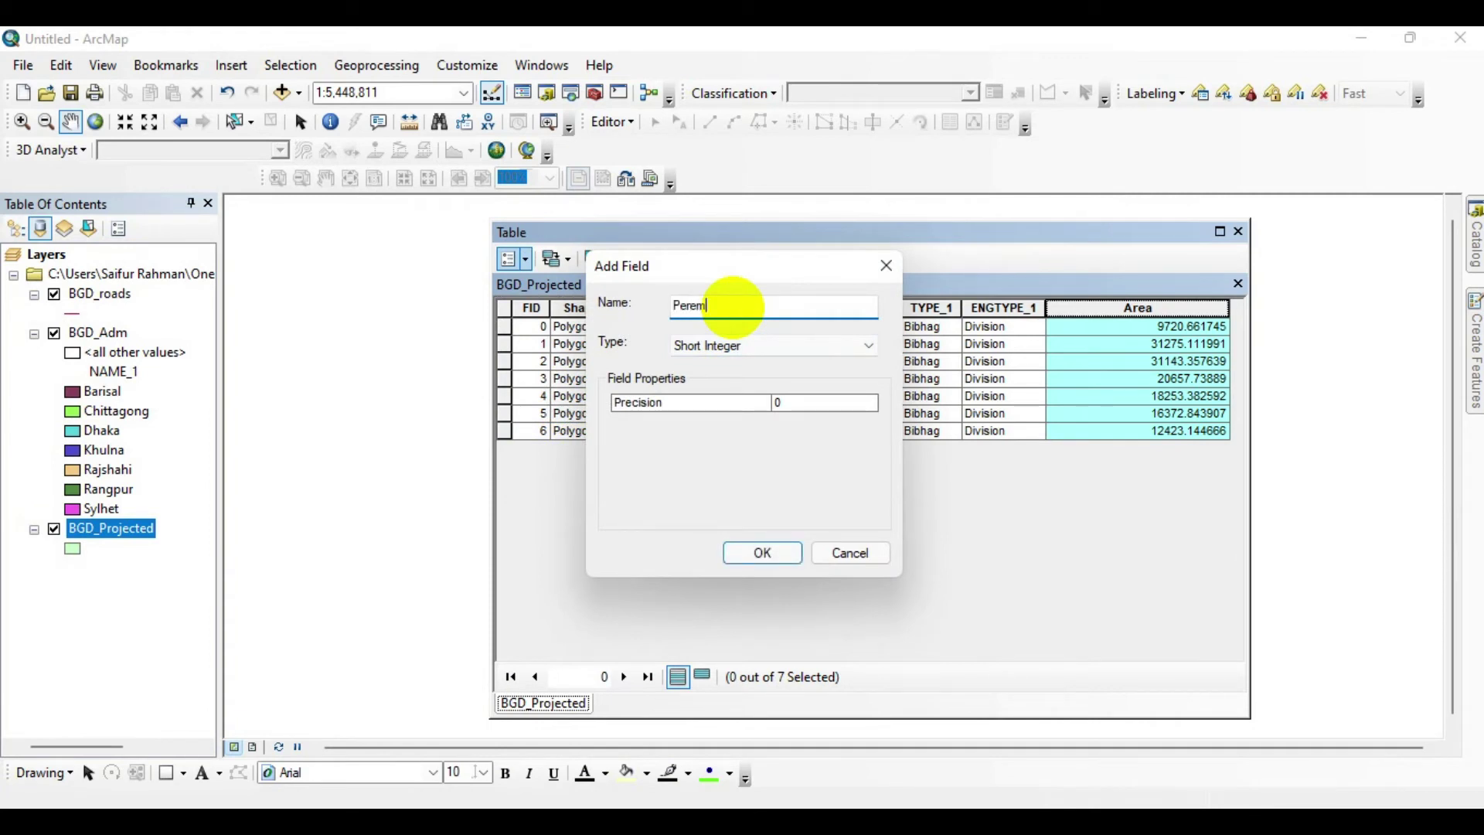
text(eter)
click(722, 344)
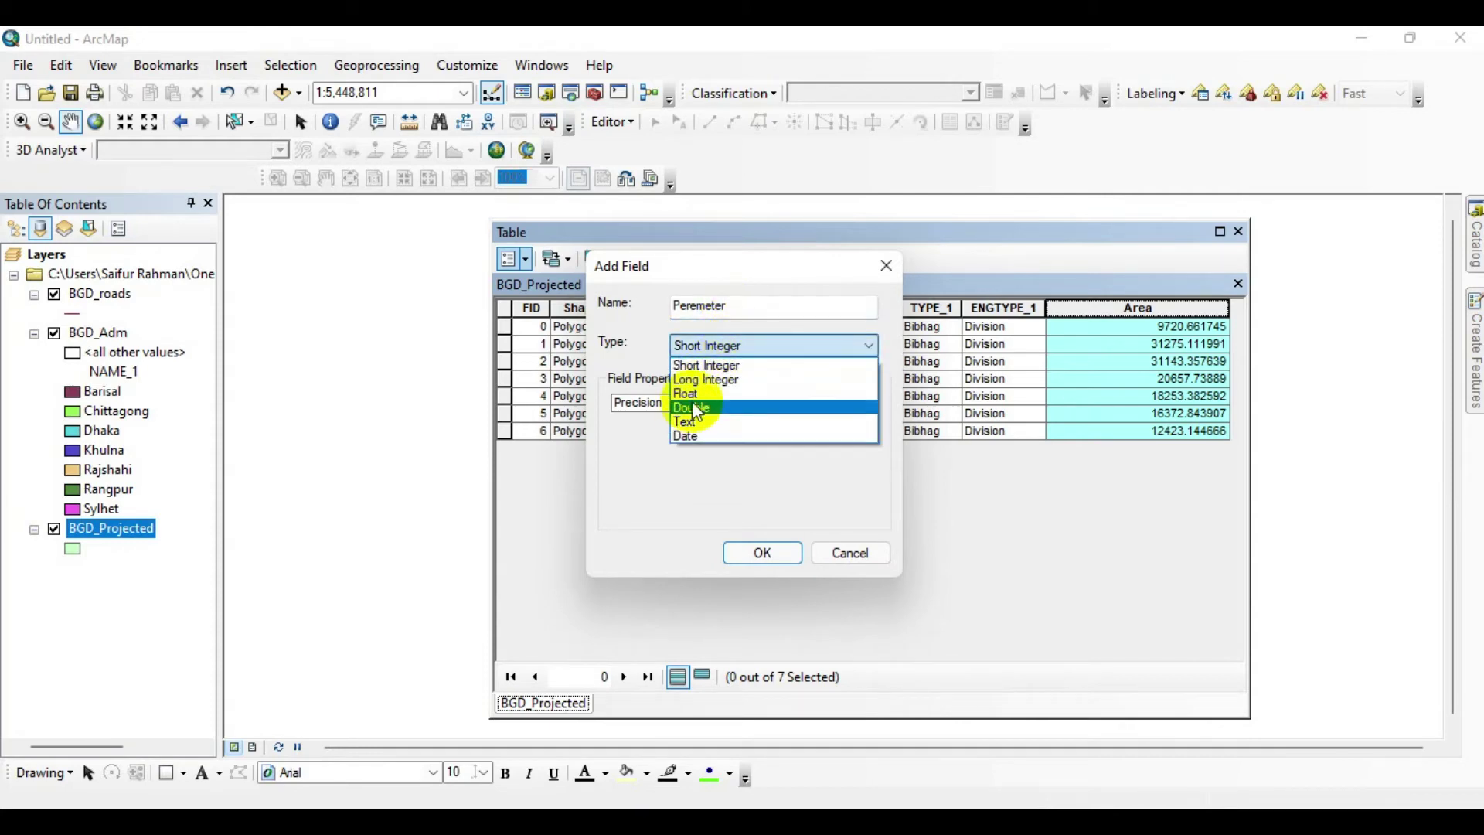
click(691, 409)
click(764, 552)
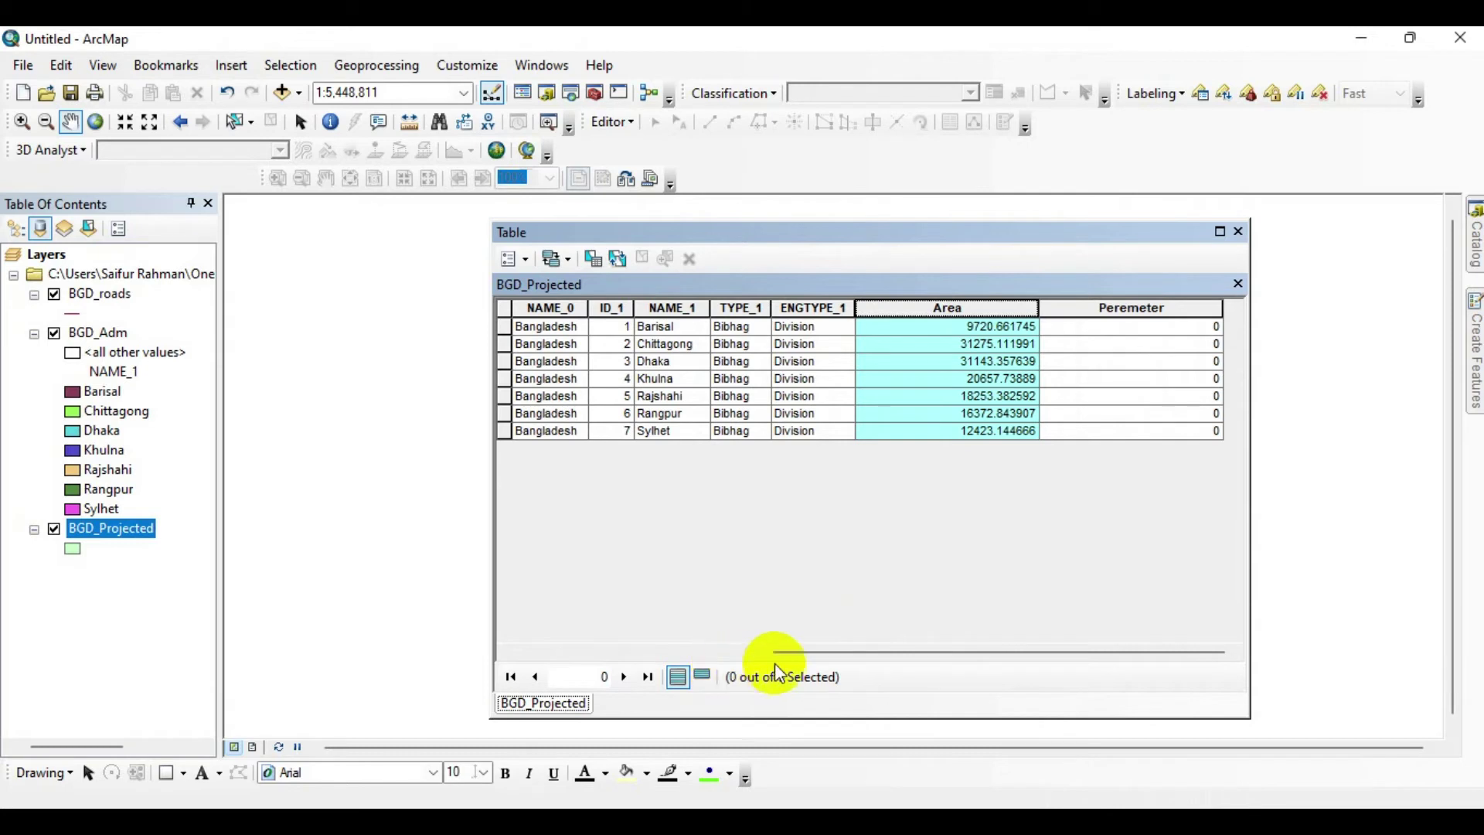
- Calculate the Peremeter field's geometry as perimeter in Kilometers, using the coordinate system of the data source
click(1121, 308)
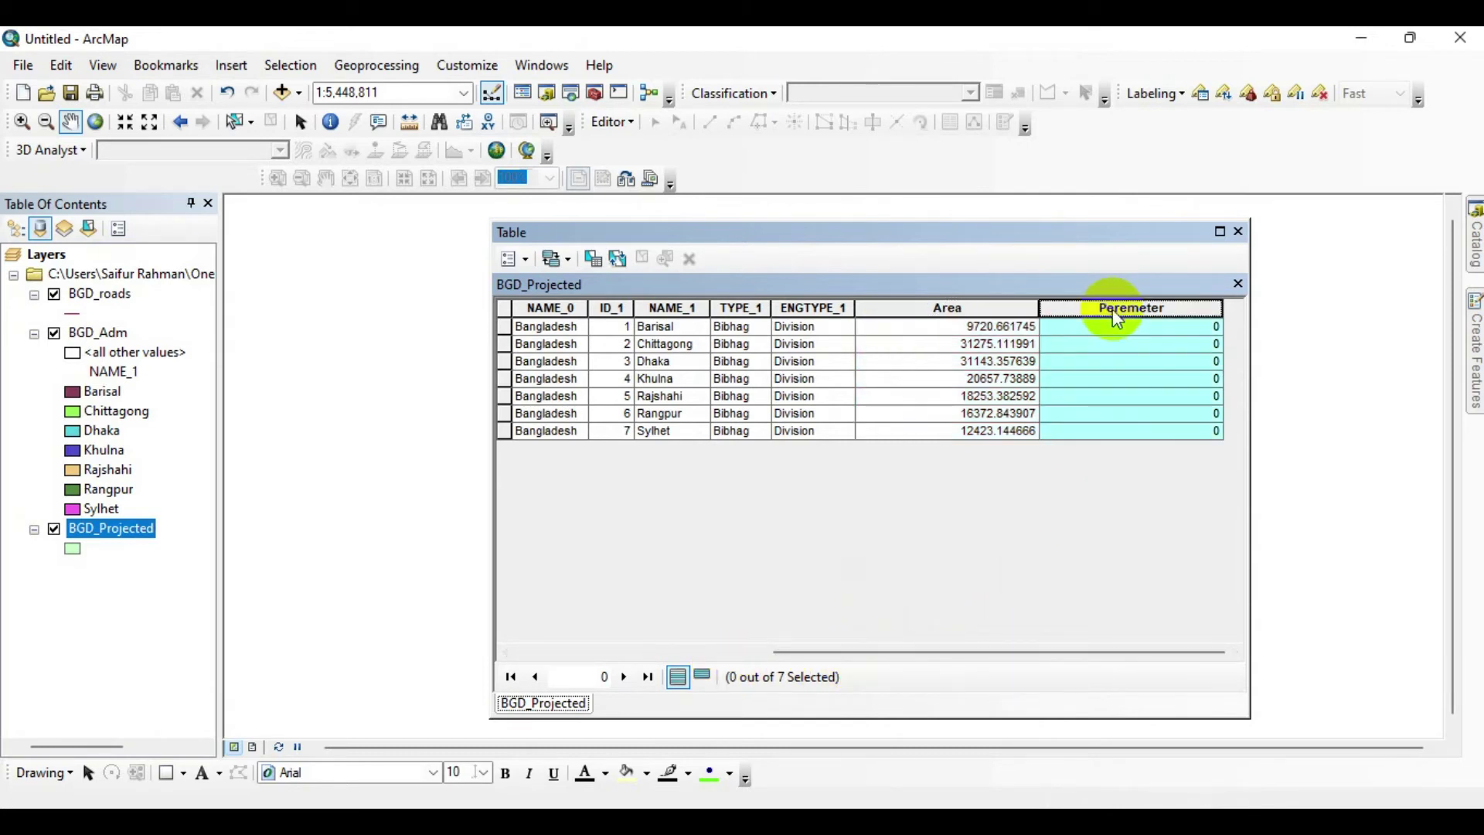
right_click(1122, 313)
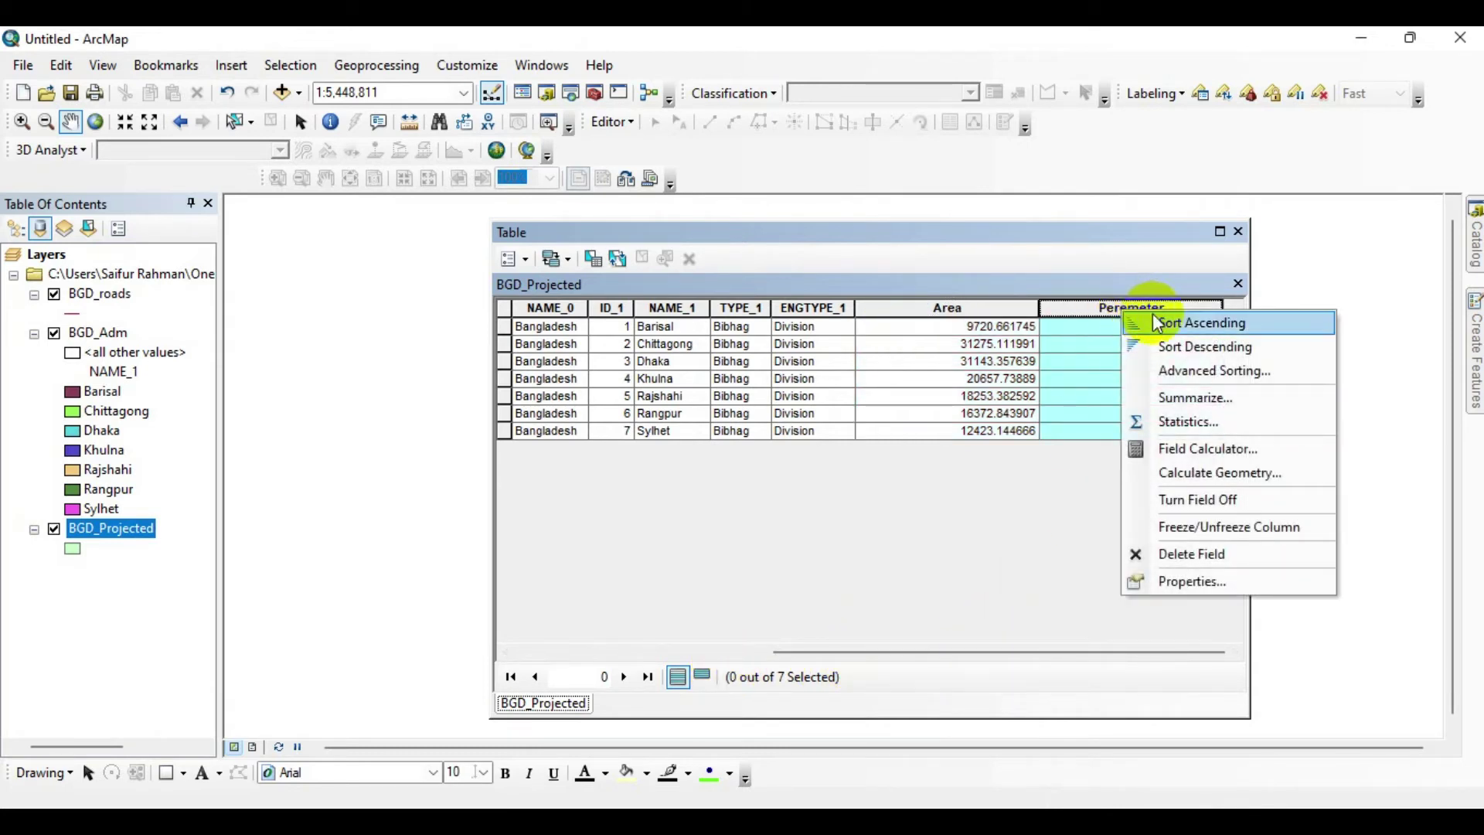
click(1204, 474)
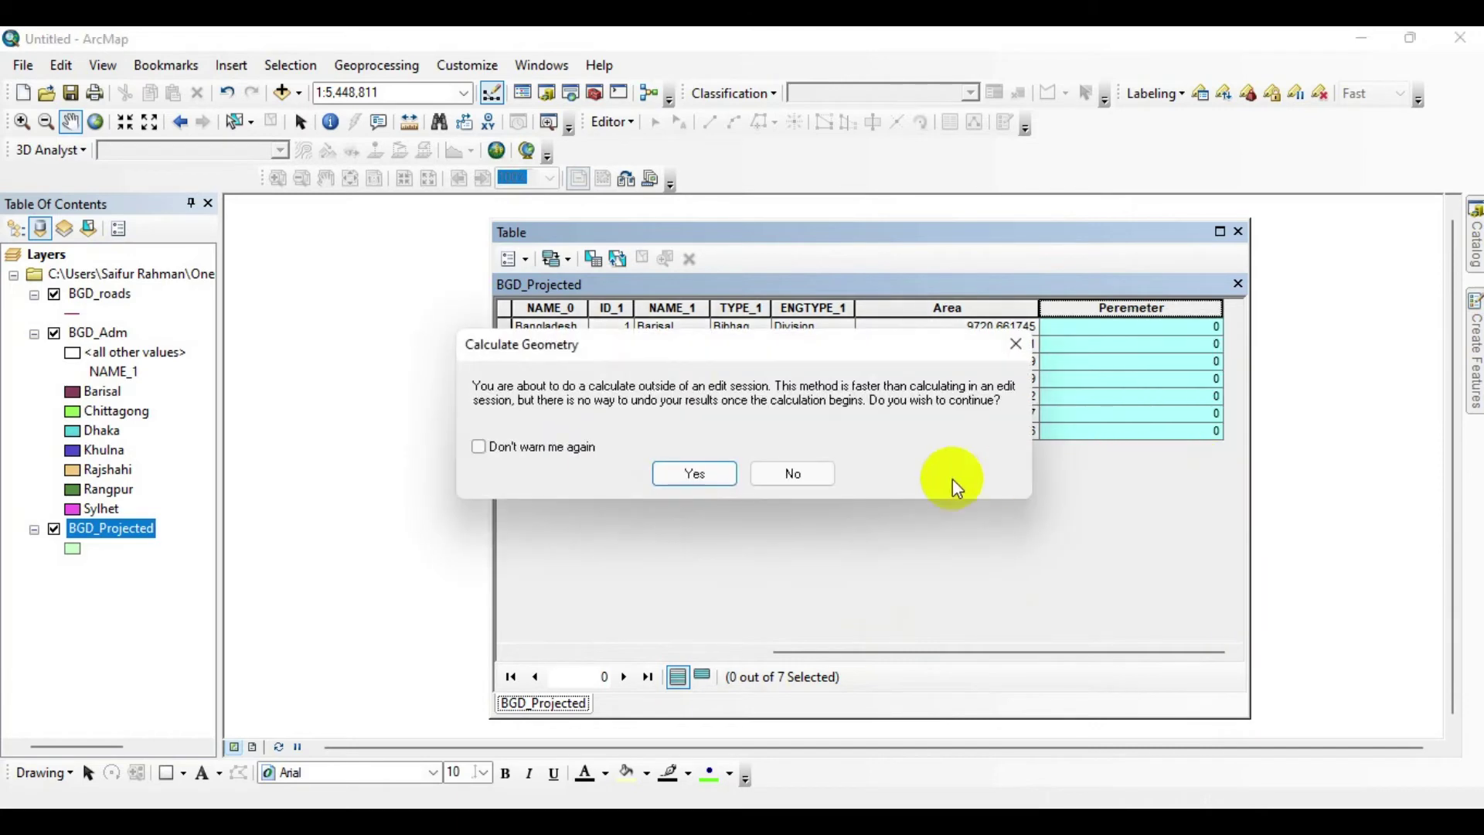
click(725, 484)
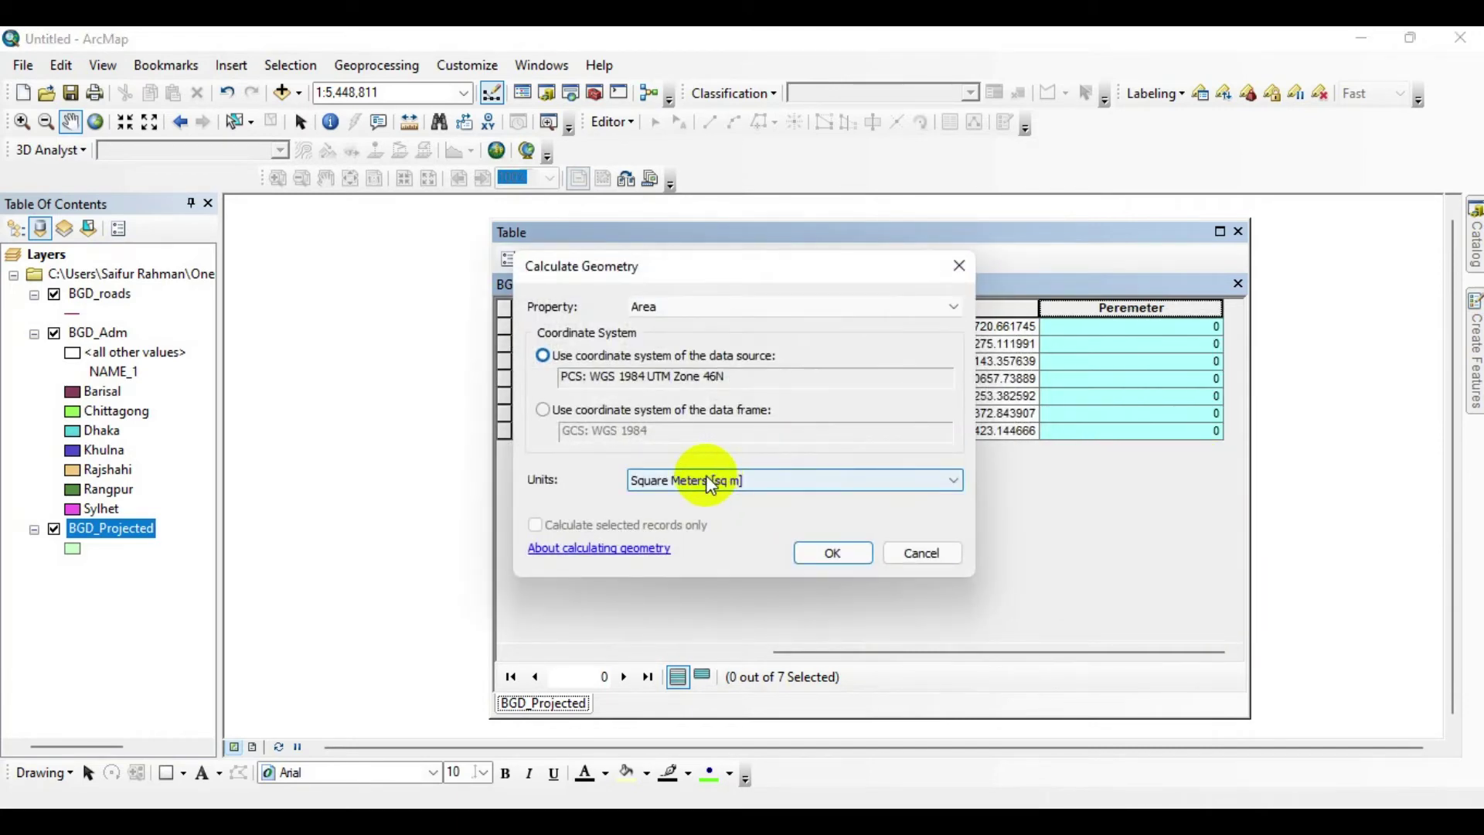
drag(645, 275, 715, 239)
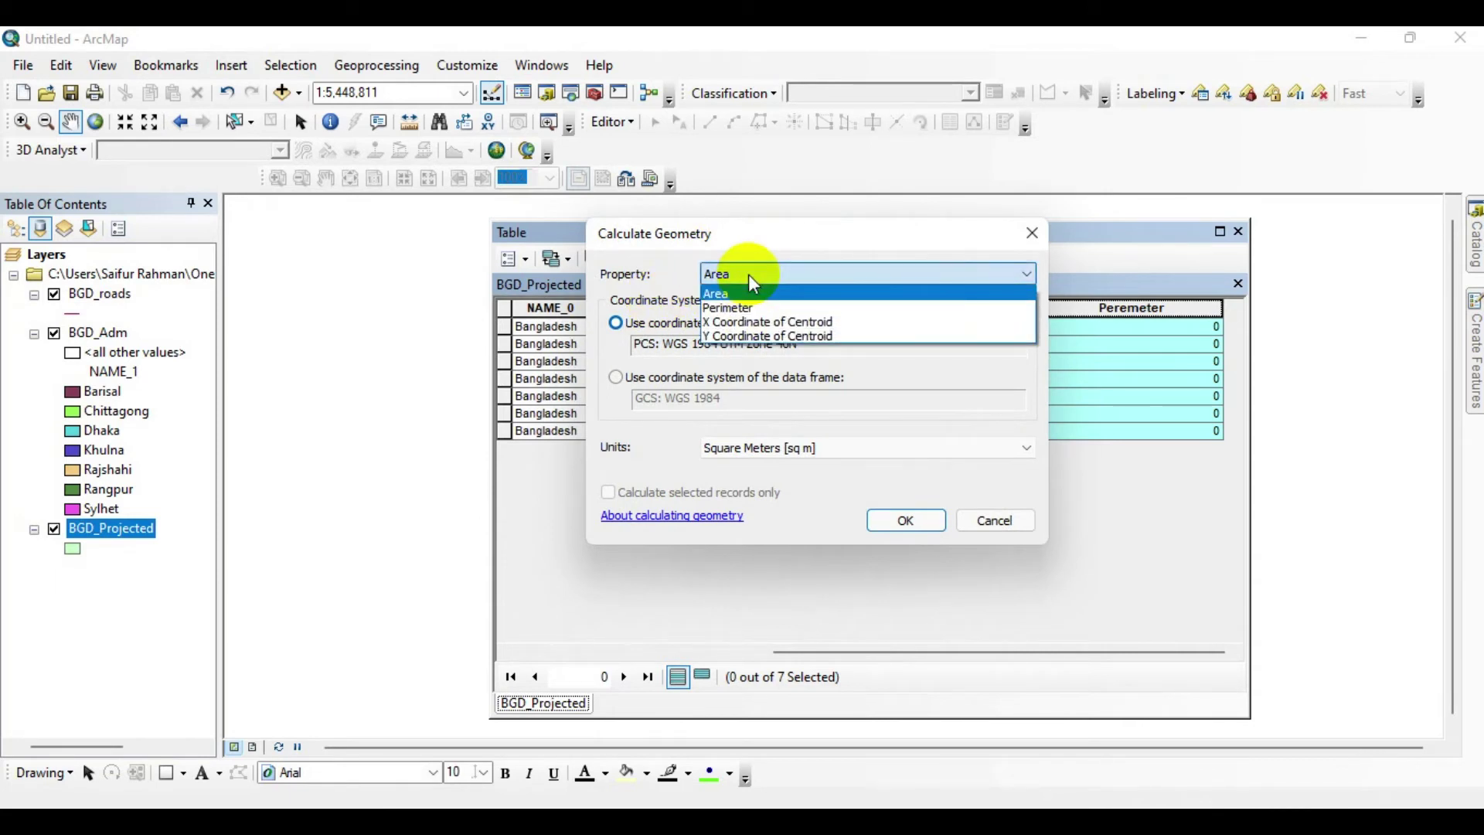
click(738, 308)
click(743, 318)
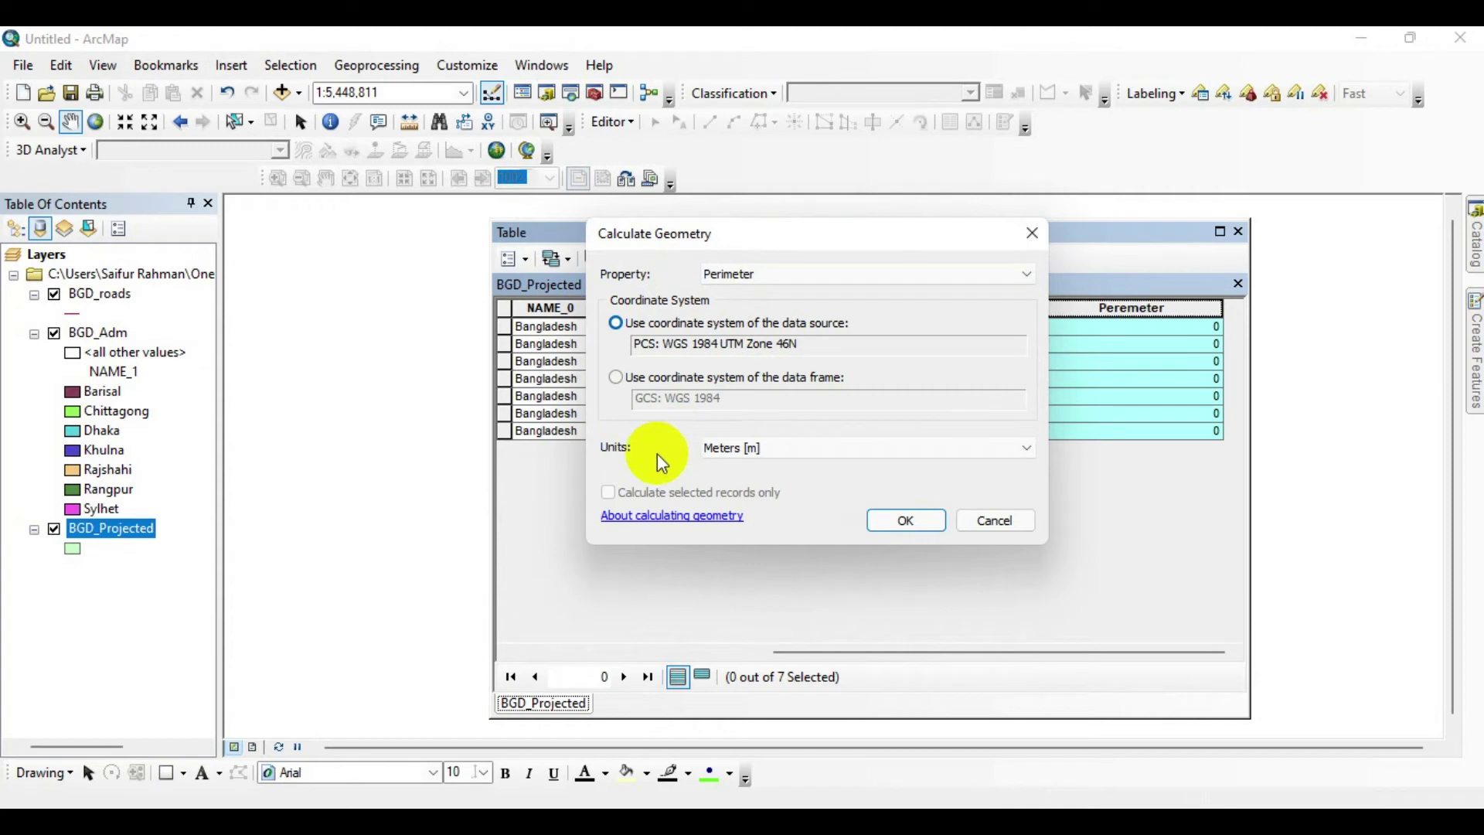
drag(788, 236, 816, 198)
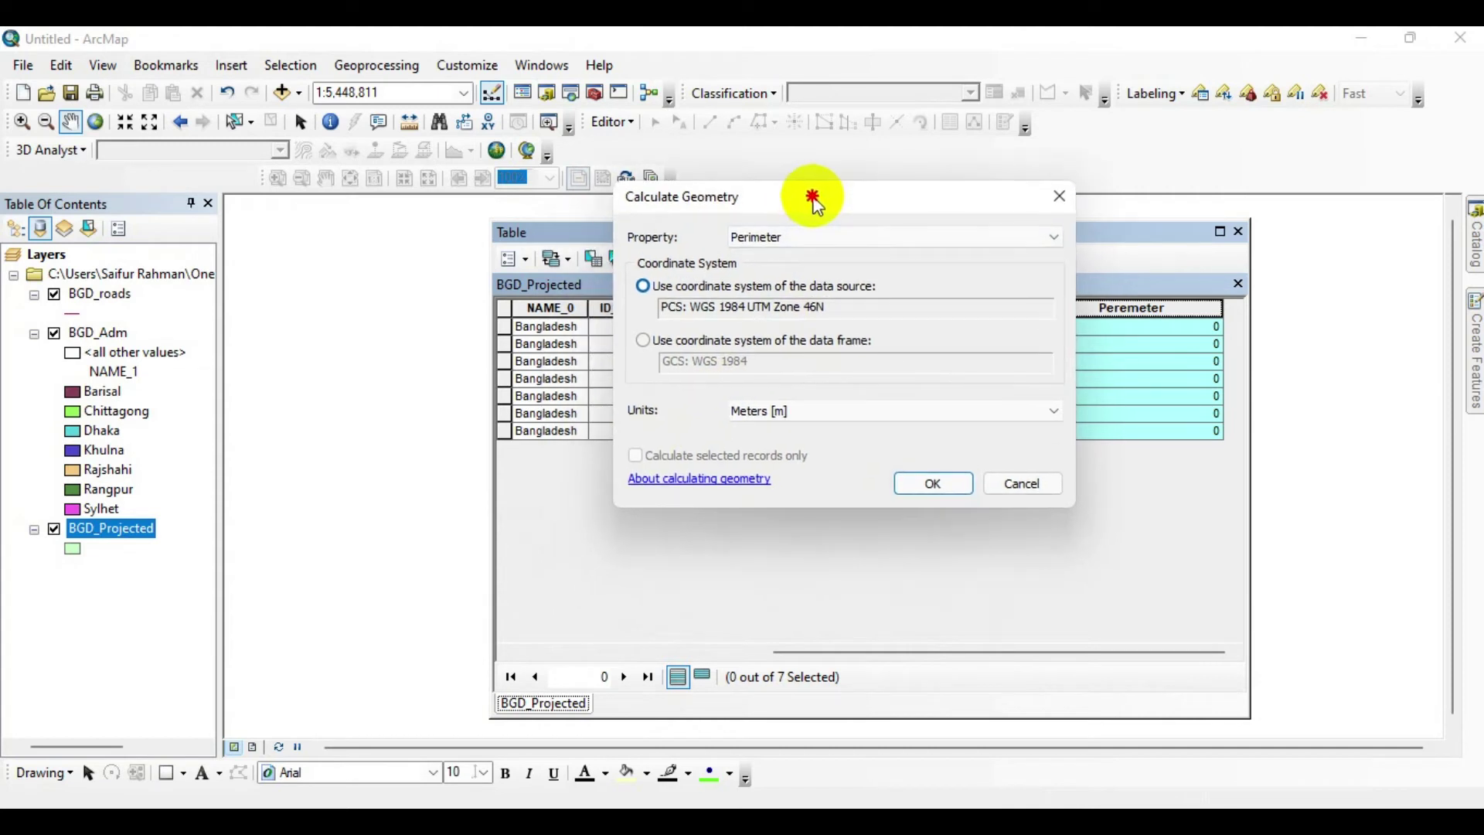
click(833, 415)
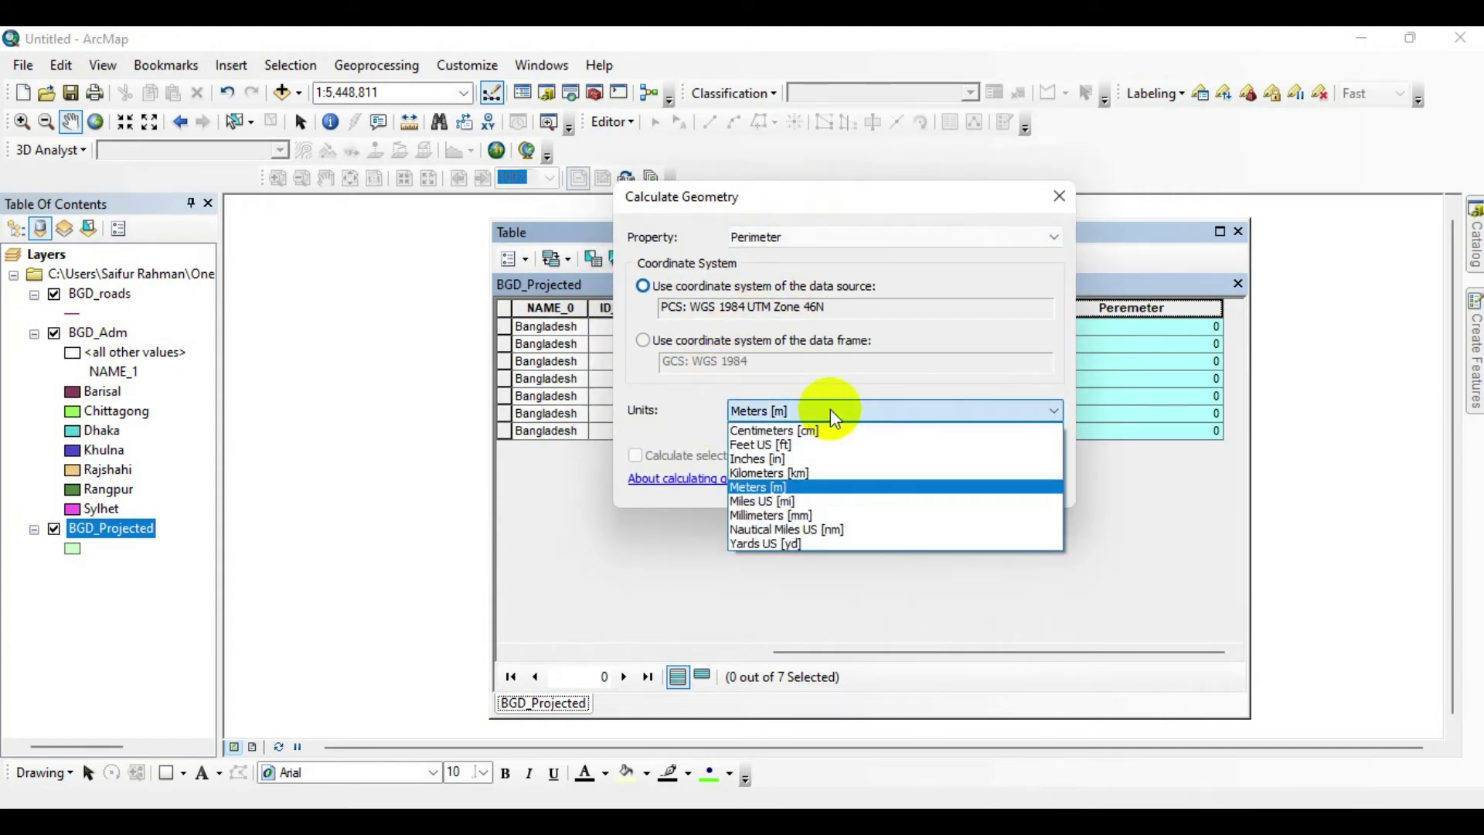
click(813, 473)
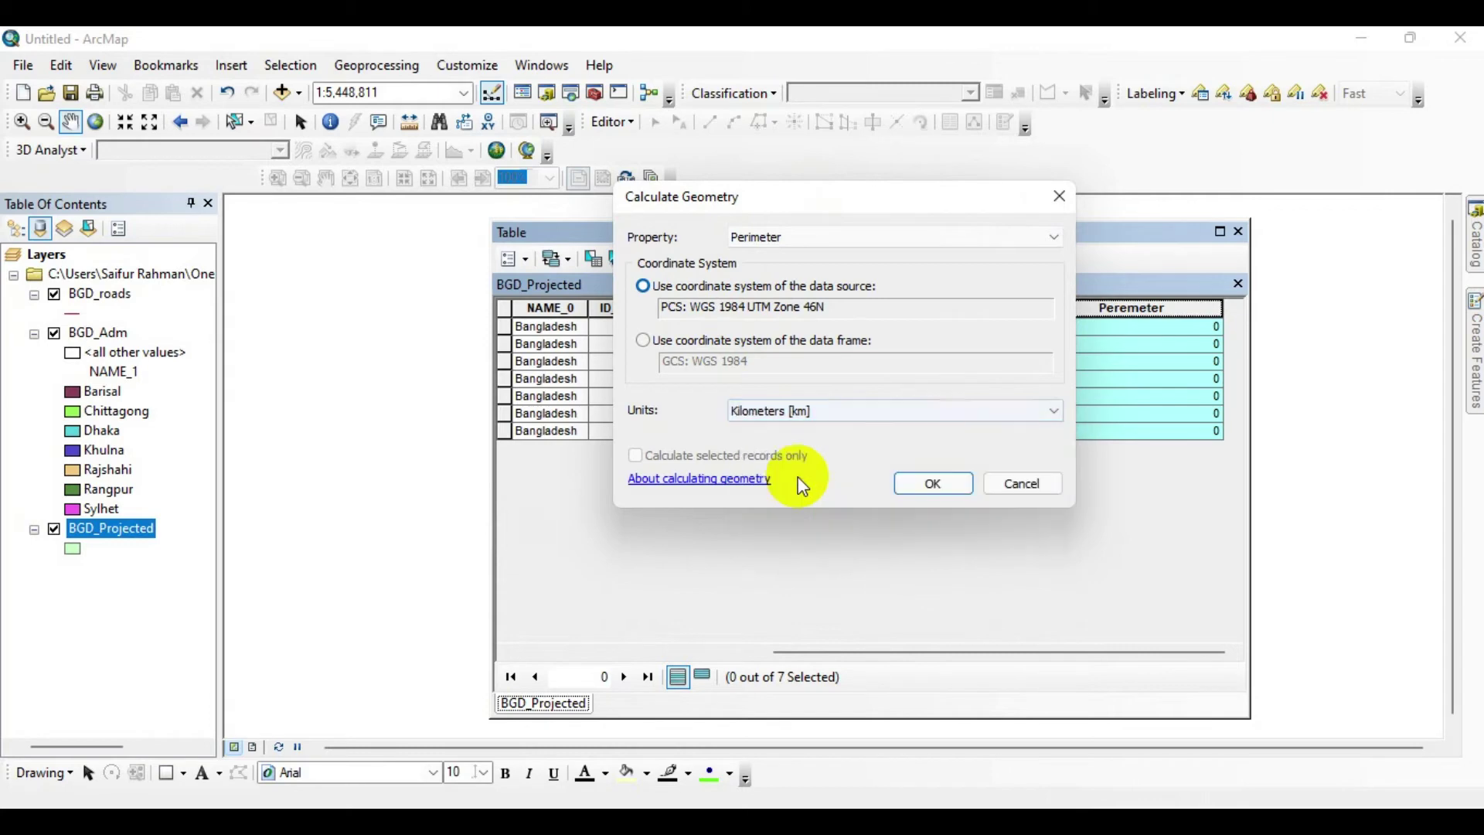
click(930, 485)
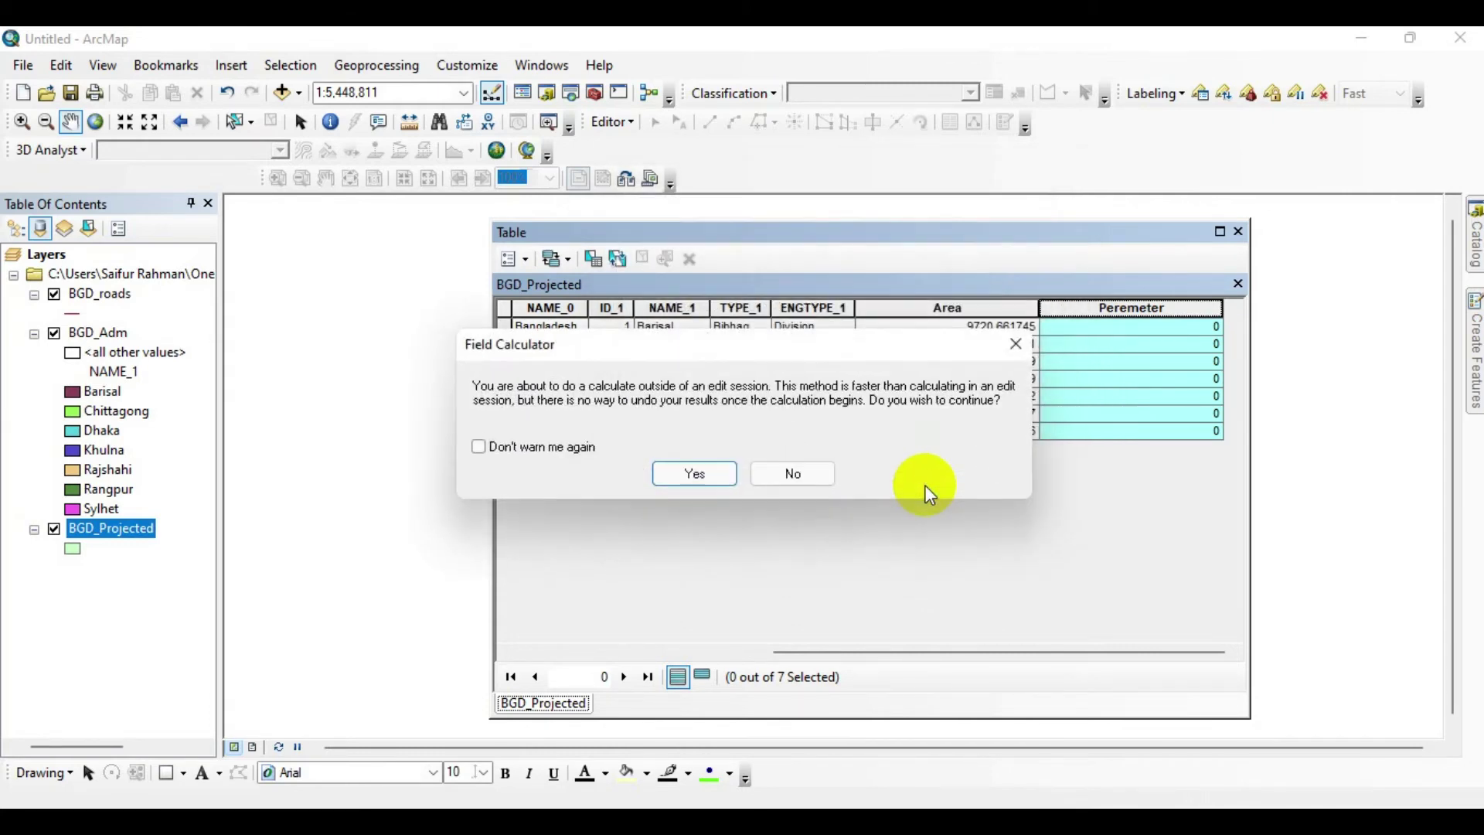
click(692, 475)
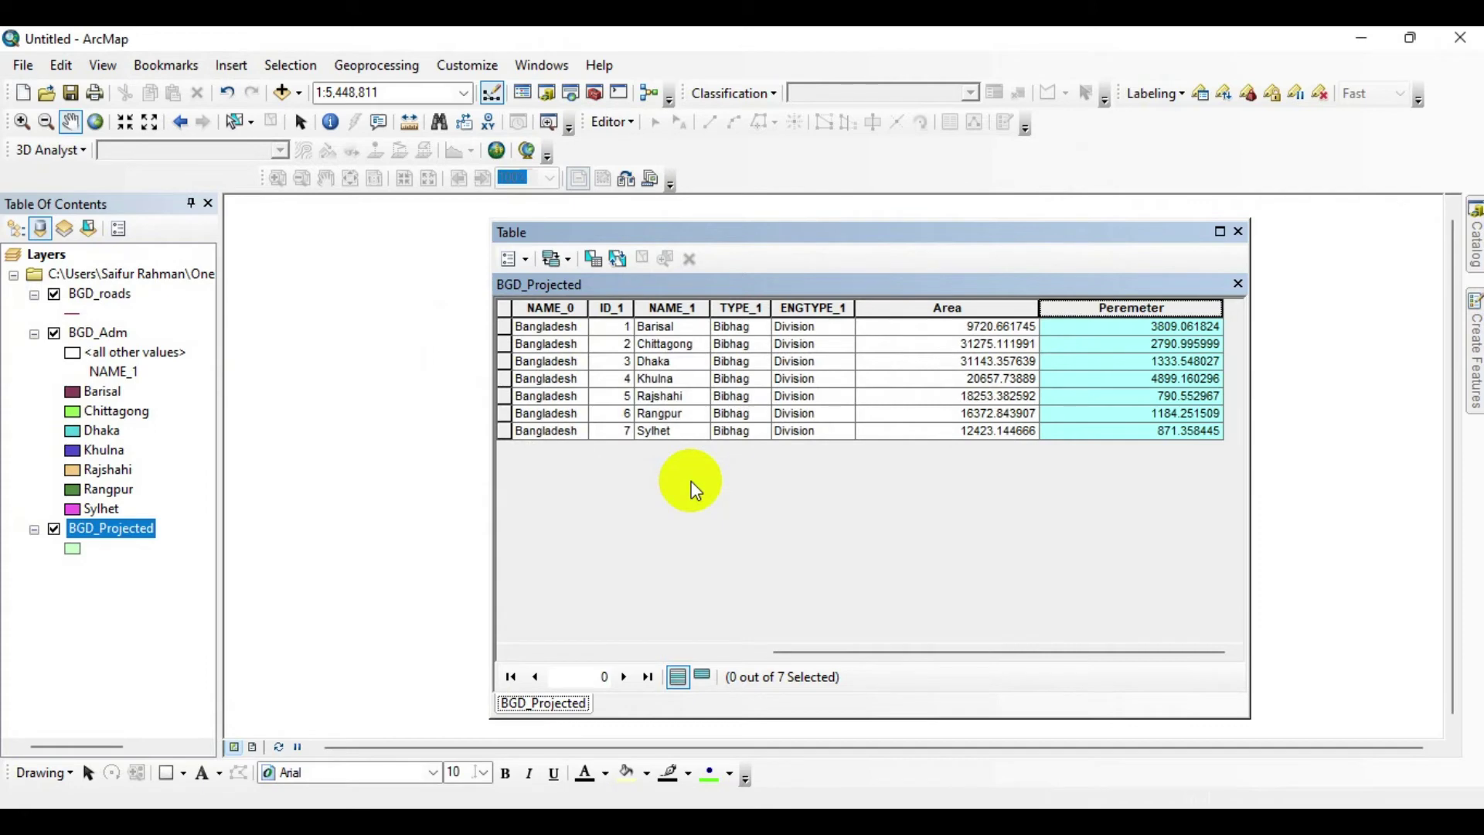
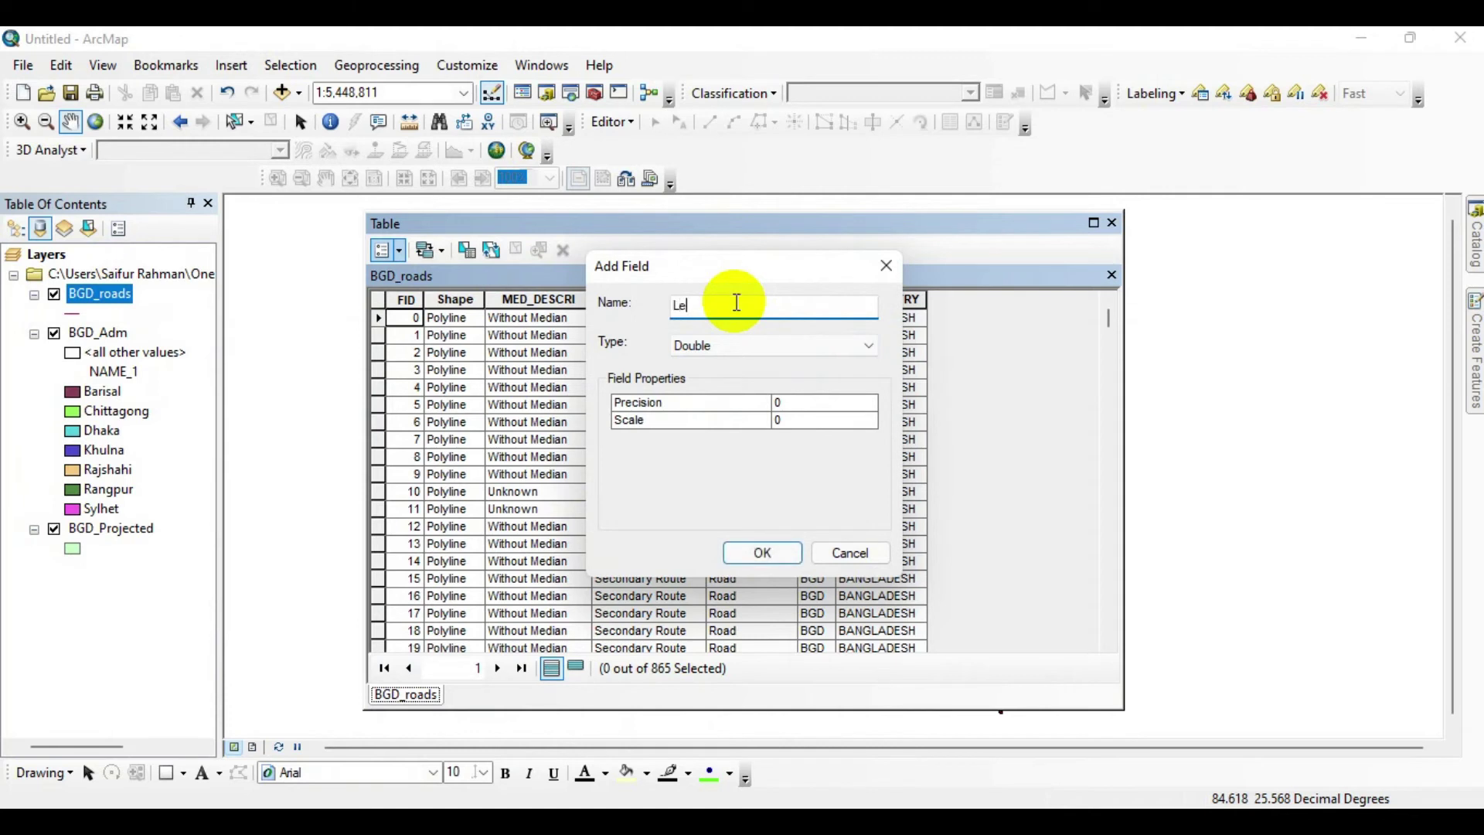
- Add a Double field named Length_M to the BGD_roads attribute table
text(ngth_M)
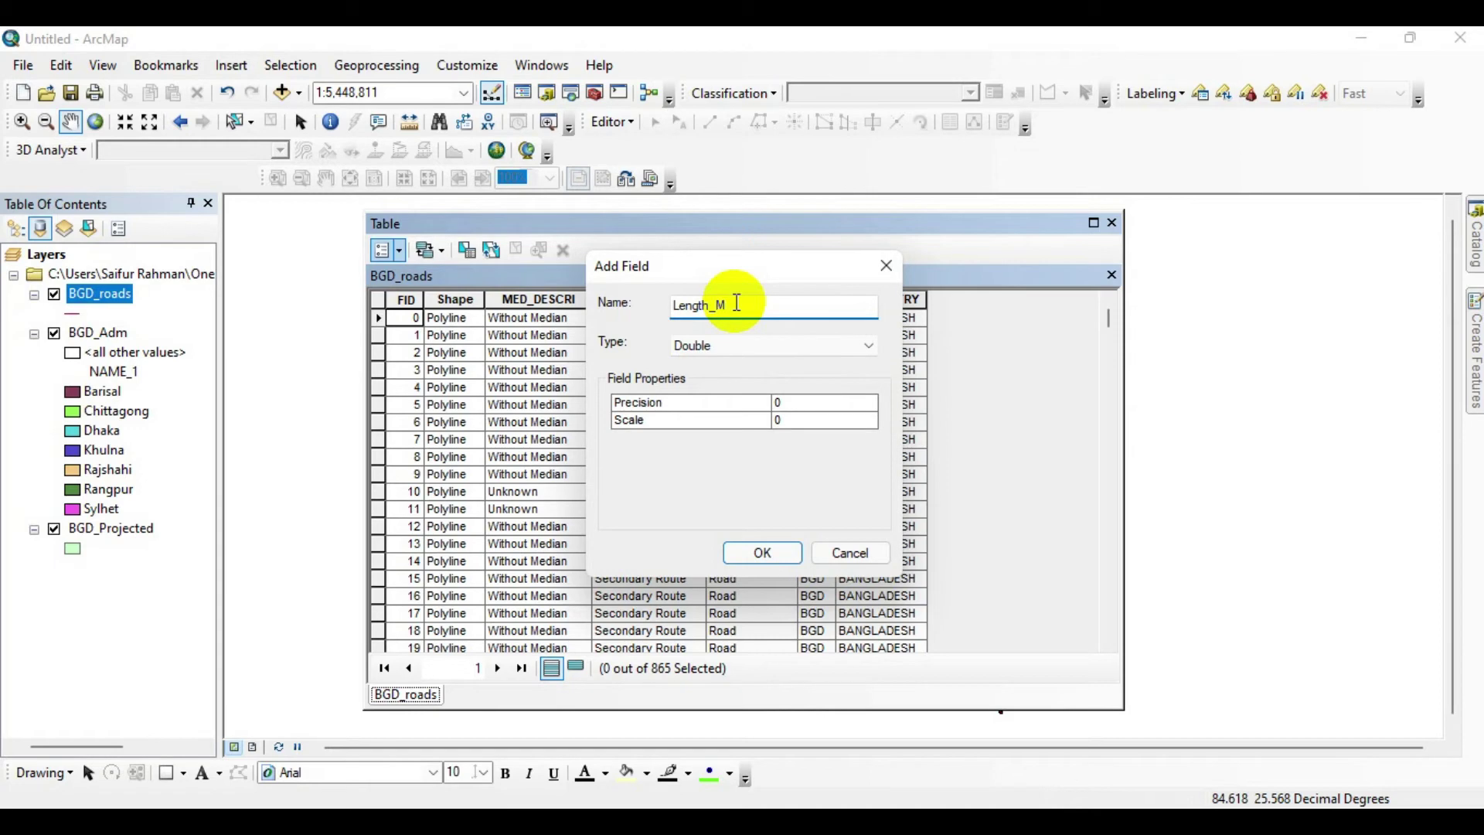
click(749, 549)
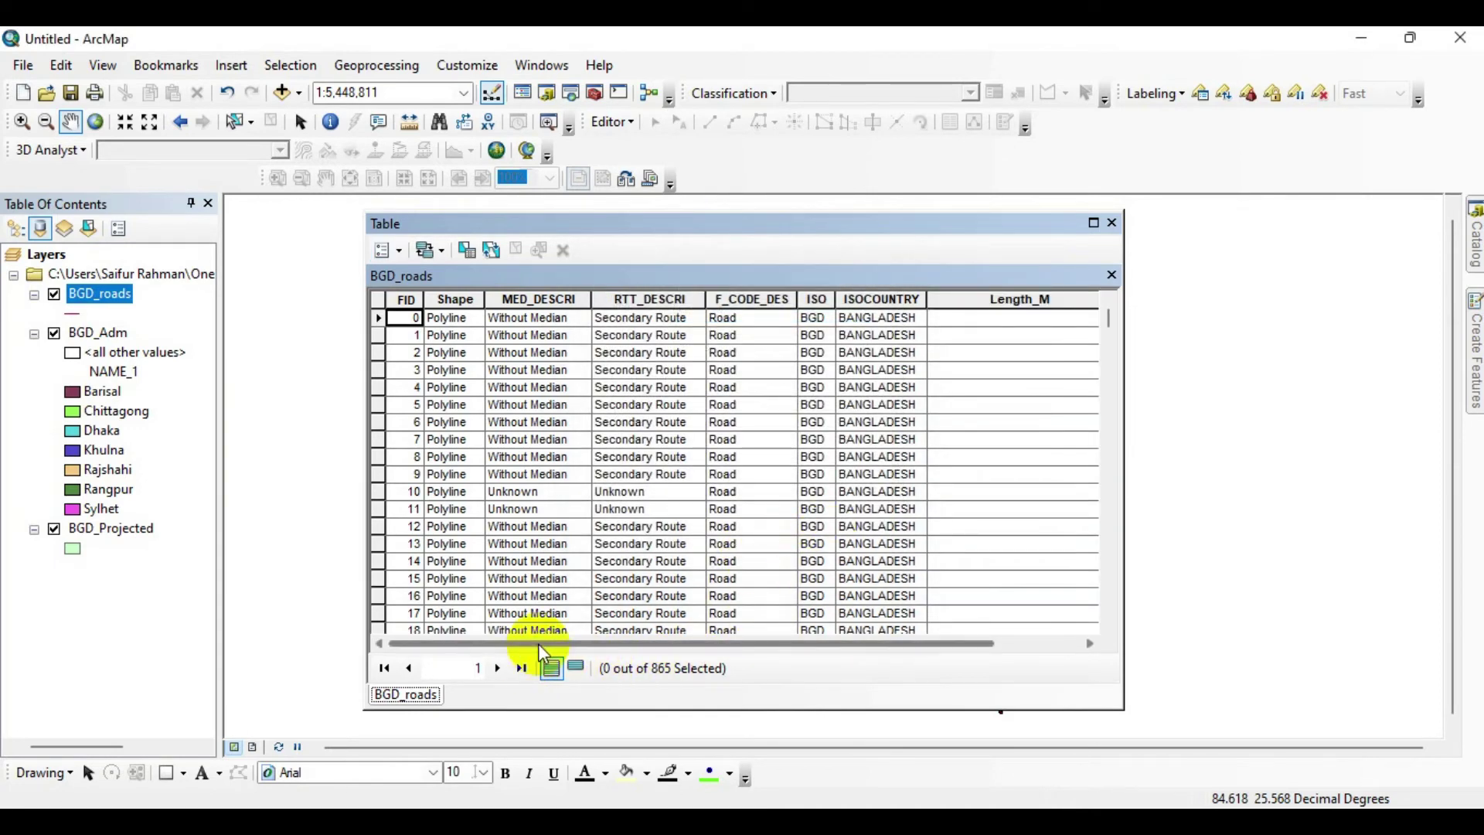
drag(538, 643, 719, 643)
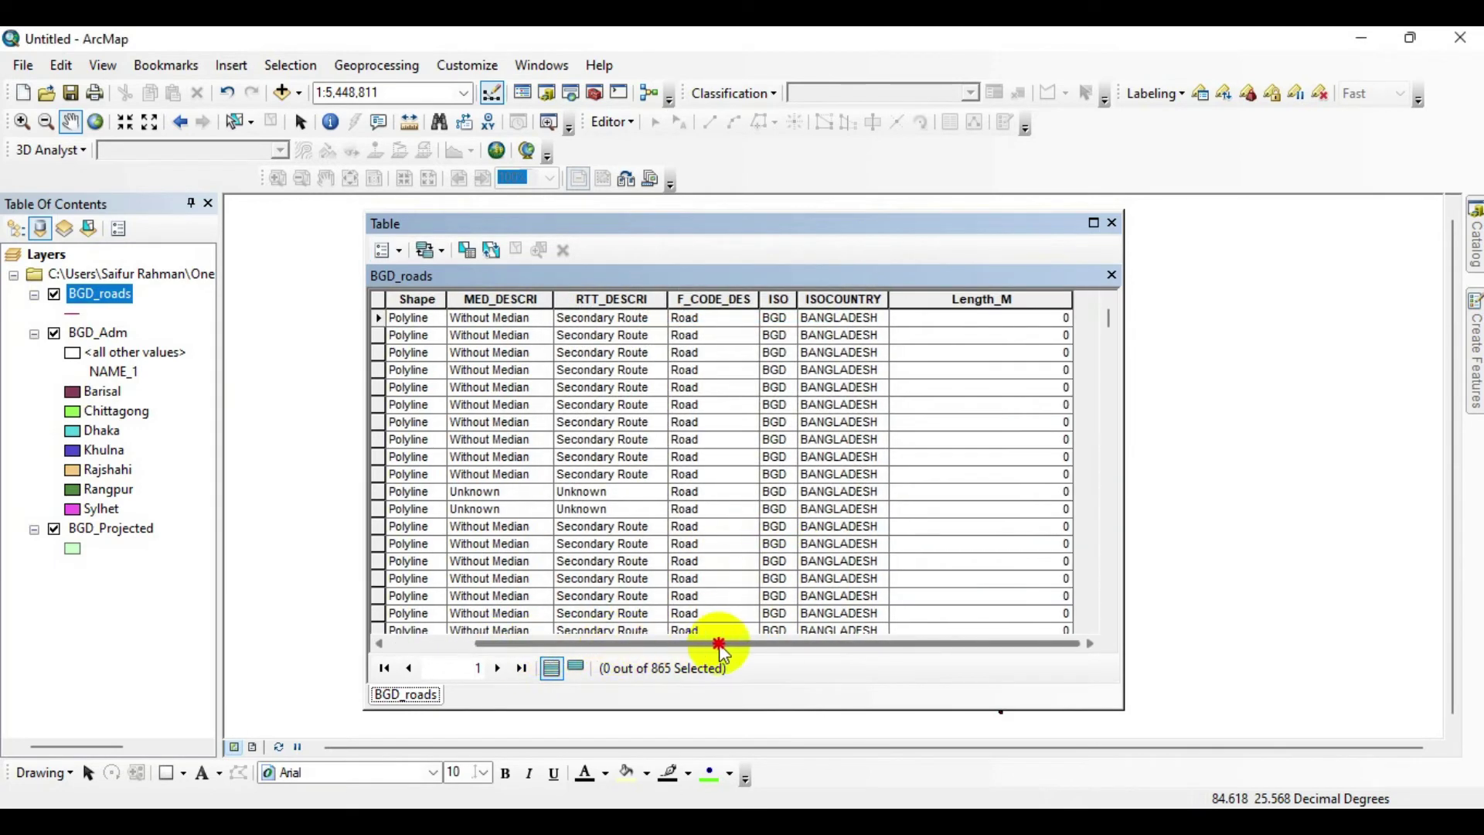
- Check which geometry properties can be calculated for the Length_M field of BGD_roads, and close the table without calculating
click(979, 301)
right_click(982, 305)
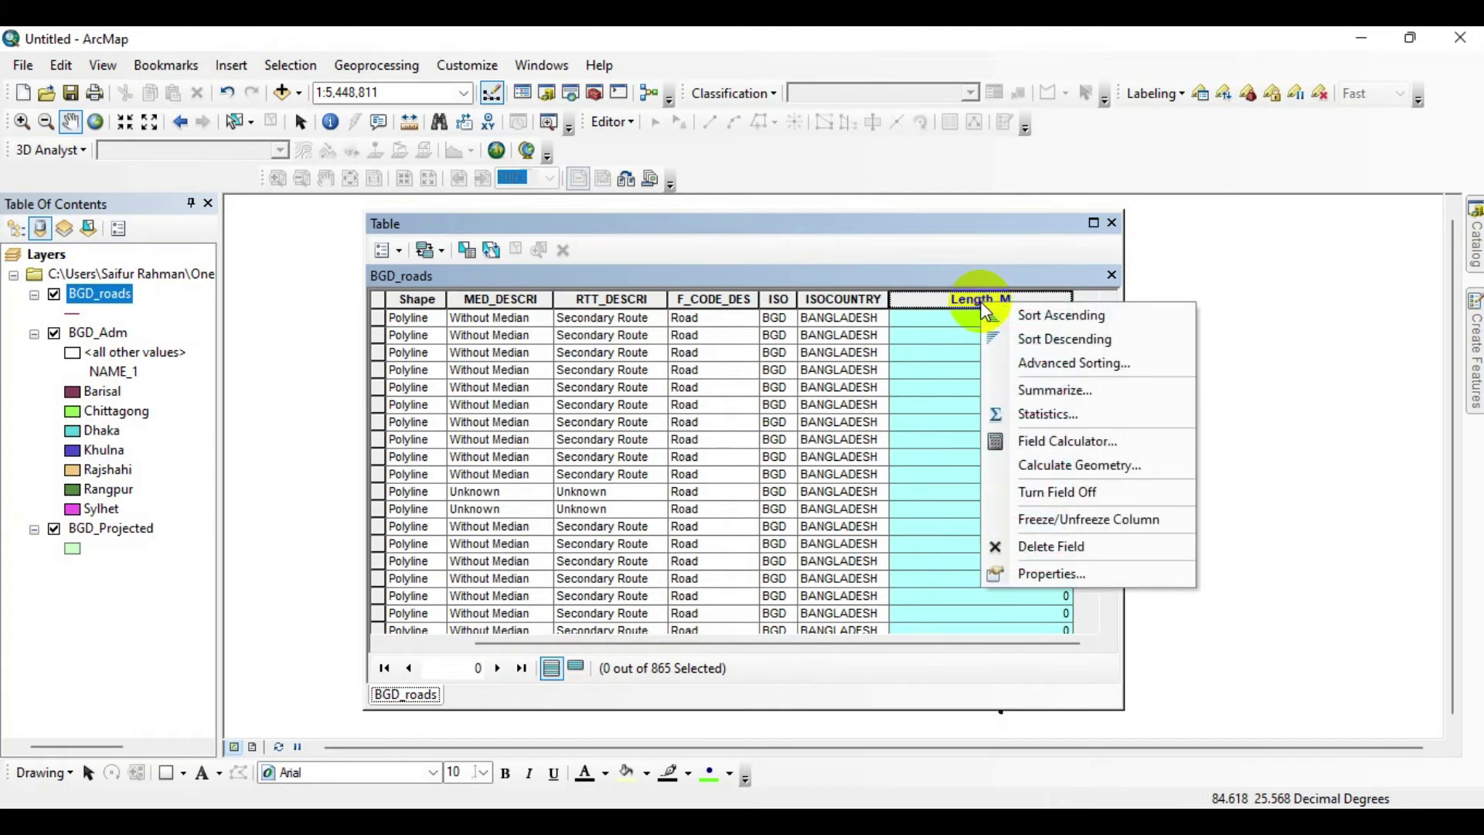
click(1101, 468)
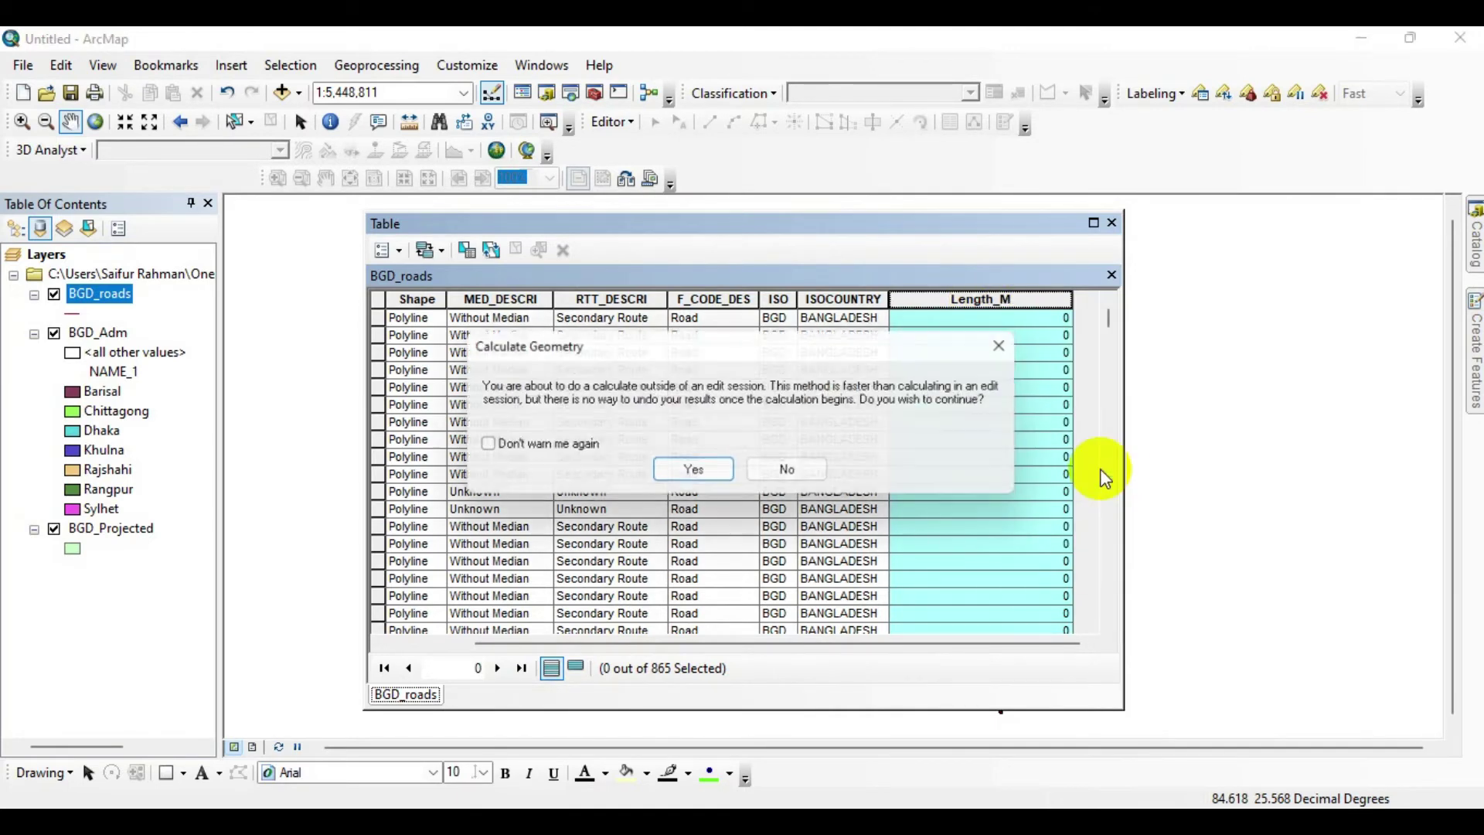
click(713, 477)
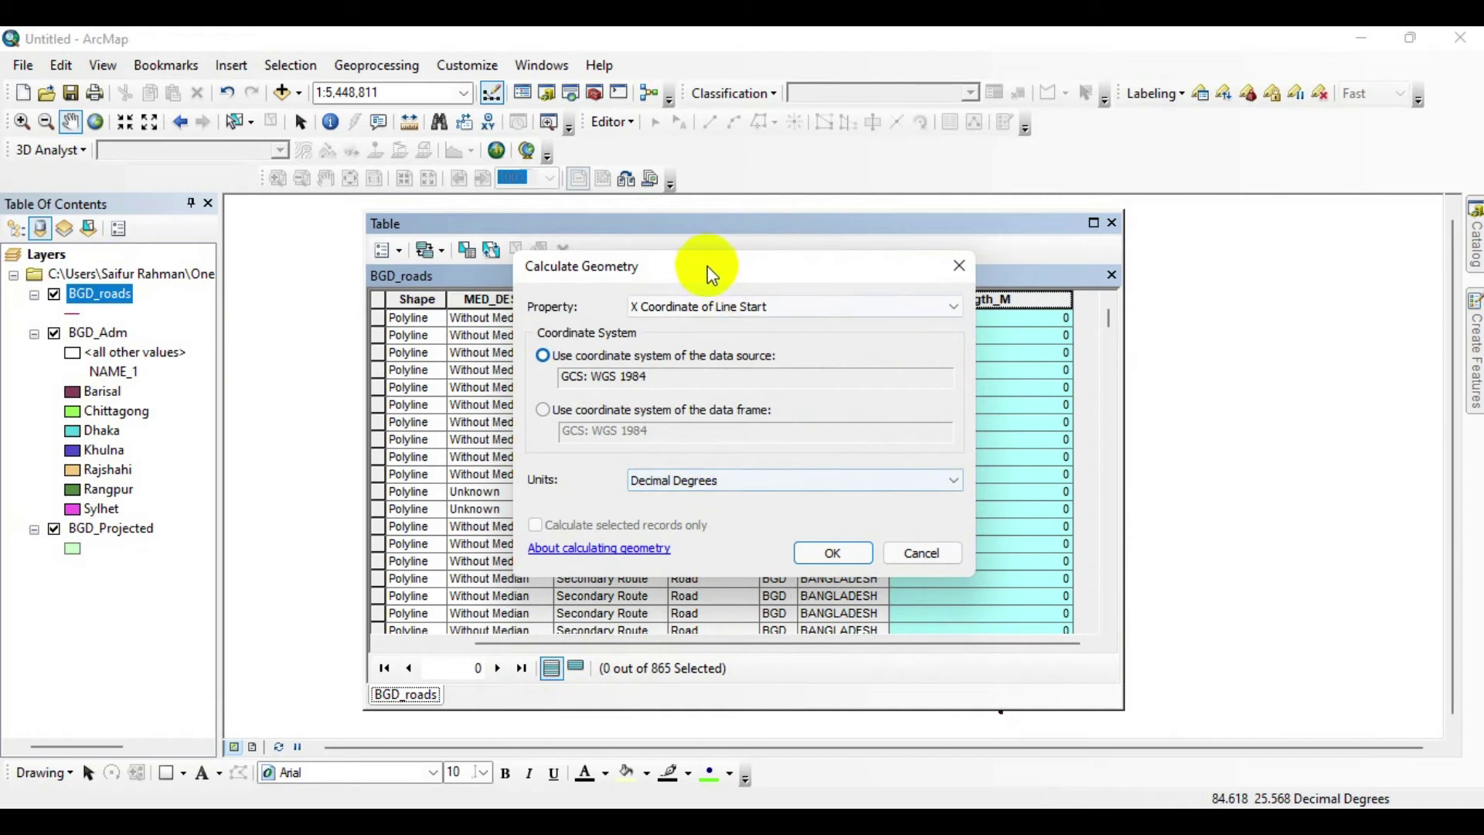
drag(704, 263, 795, 258)
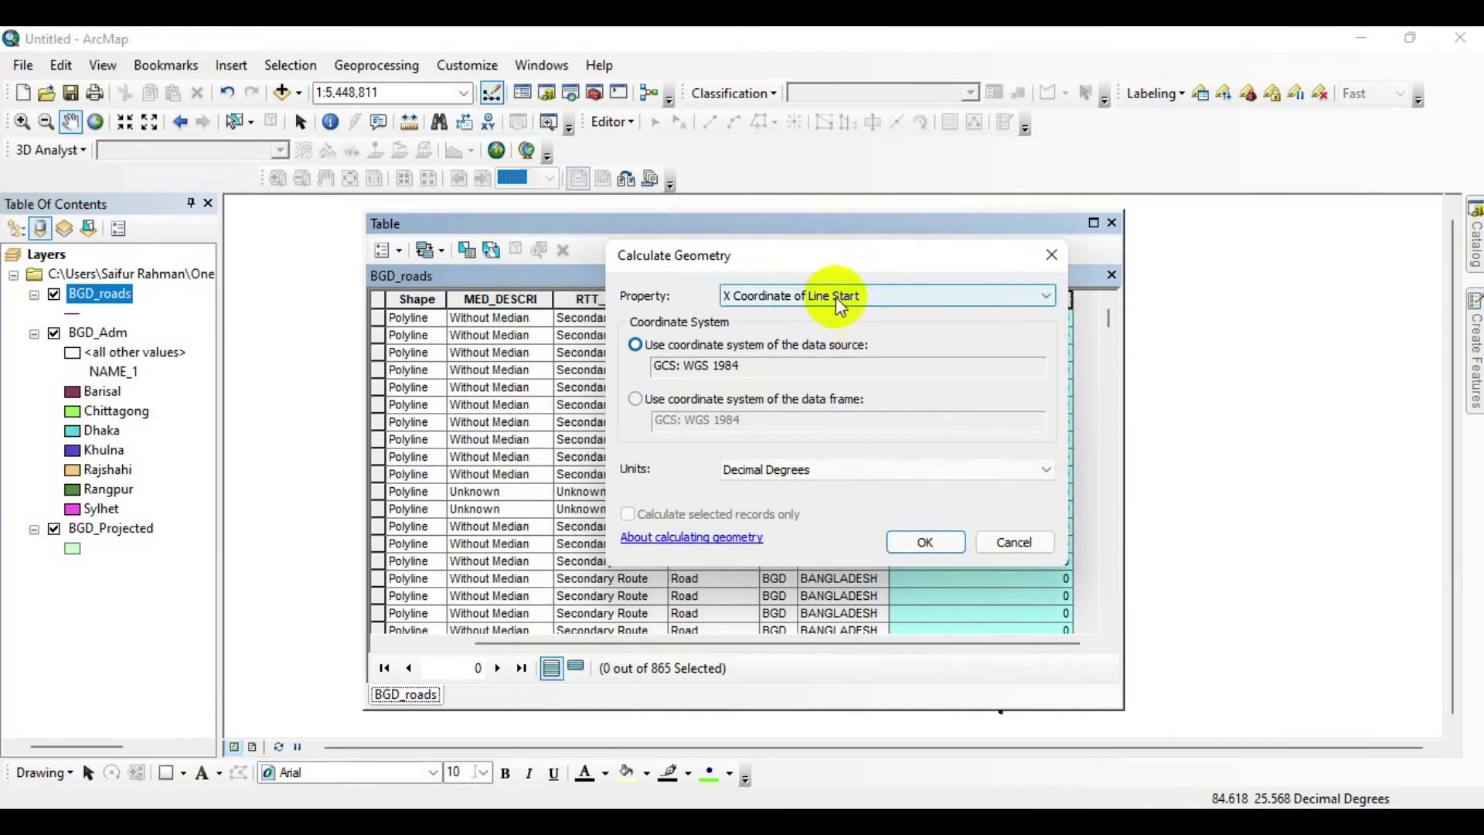
click(836, 295)
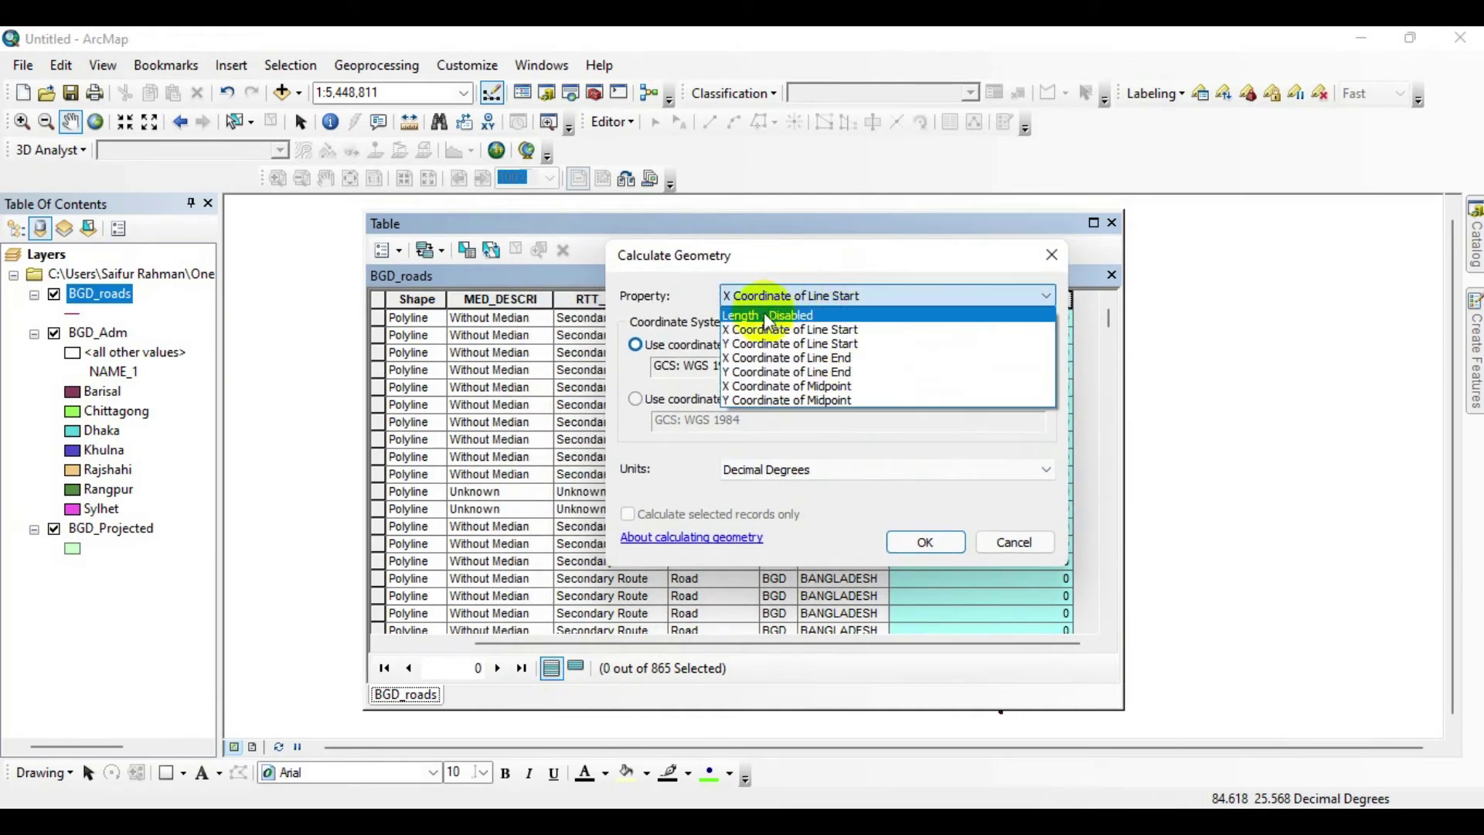
click(1004, 540)
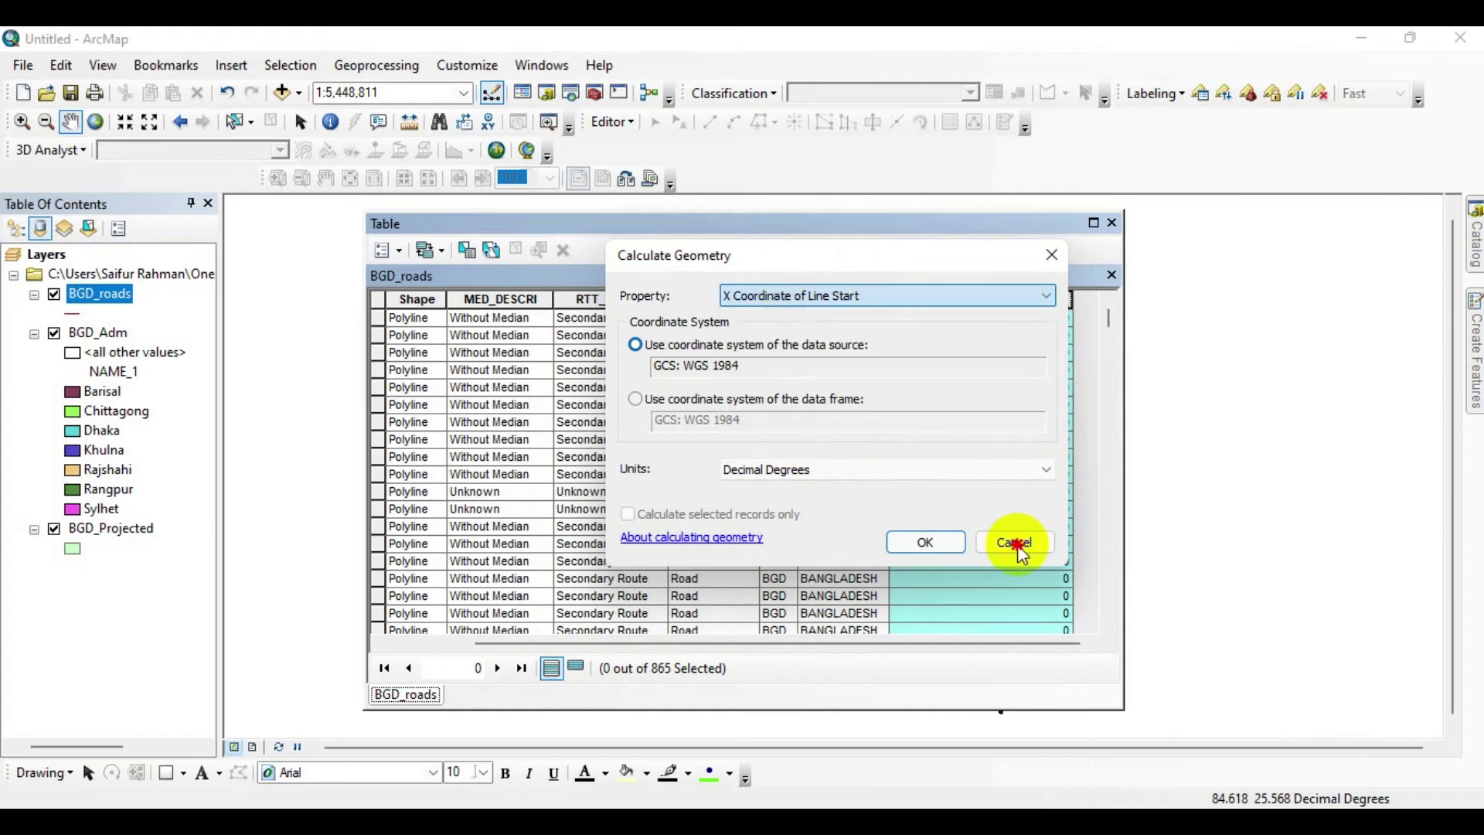
click(1012, 548)
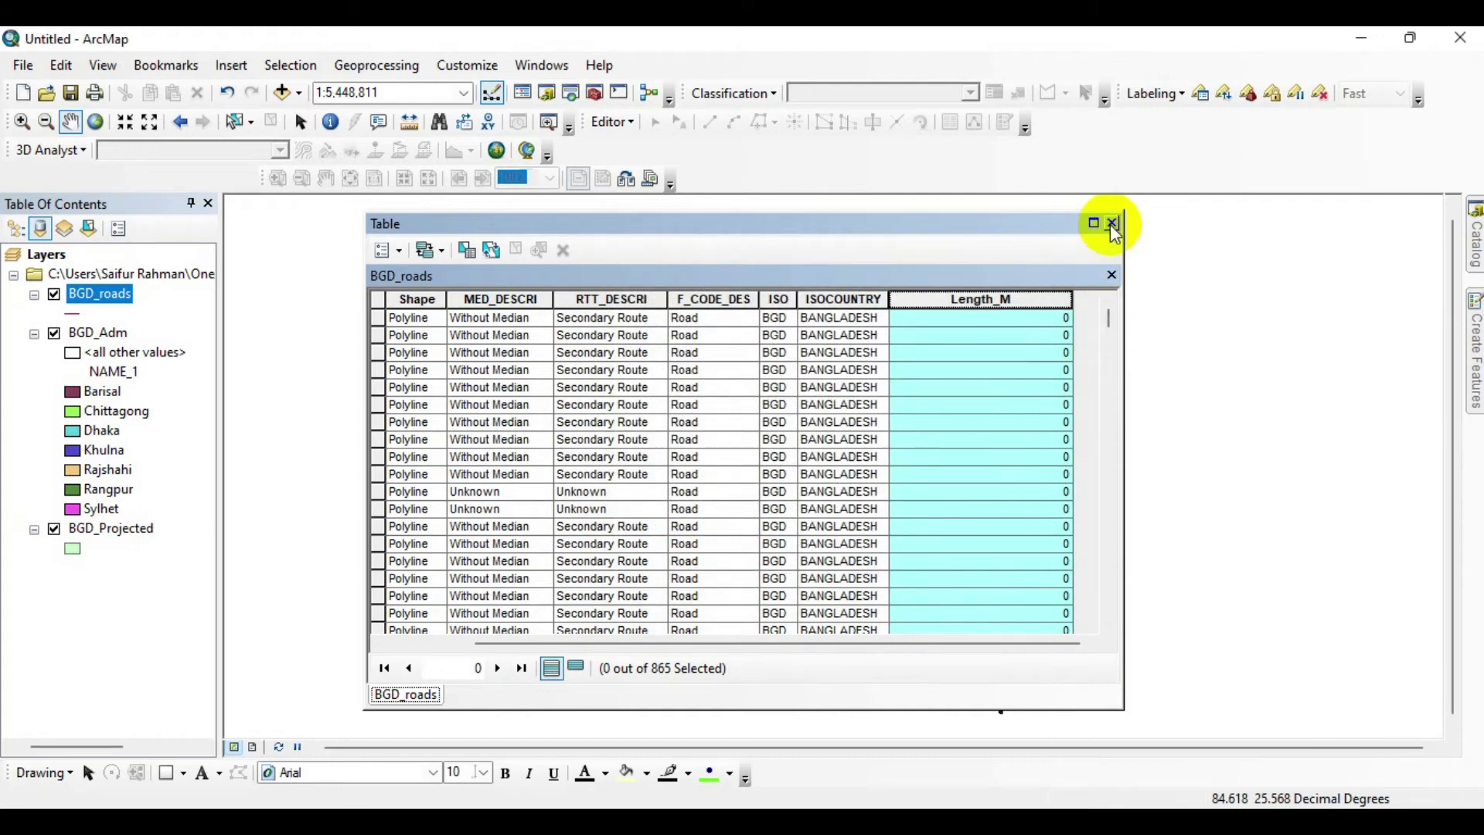
click(1111, 223)
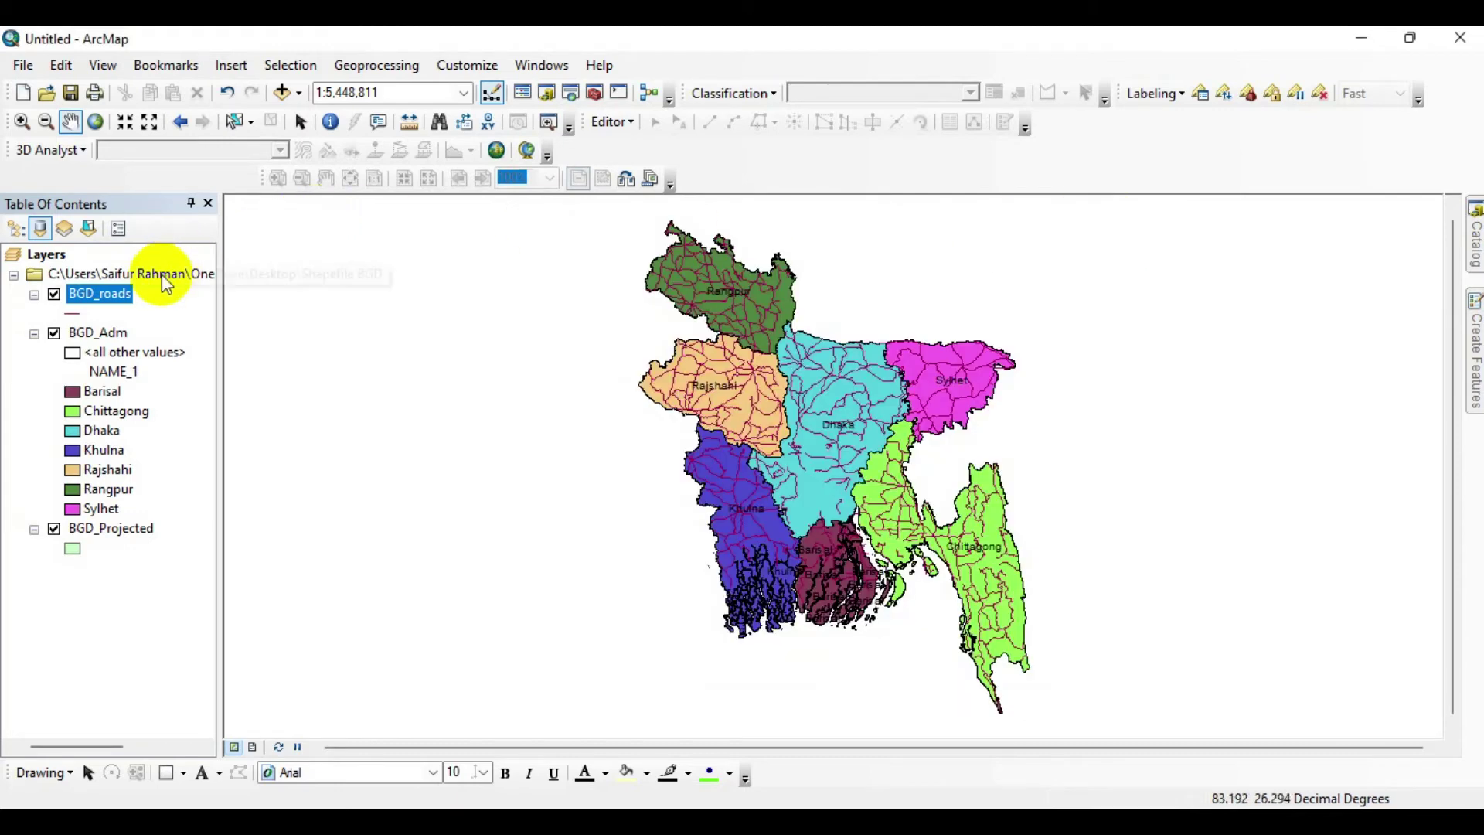
- Check the coordinate system in the source properties of the BGD_roads layer
right_click(100, 301)
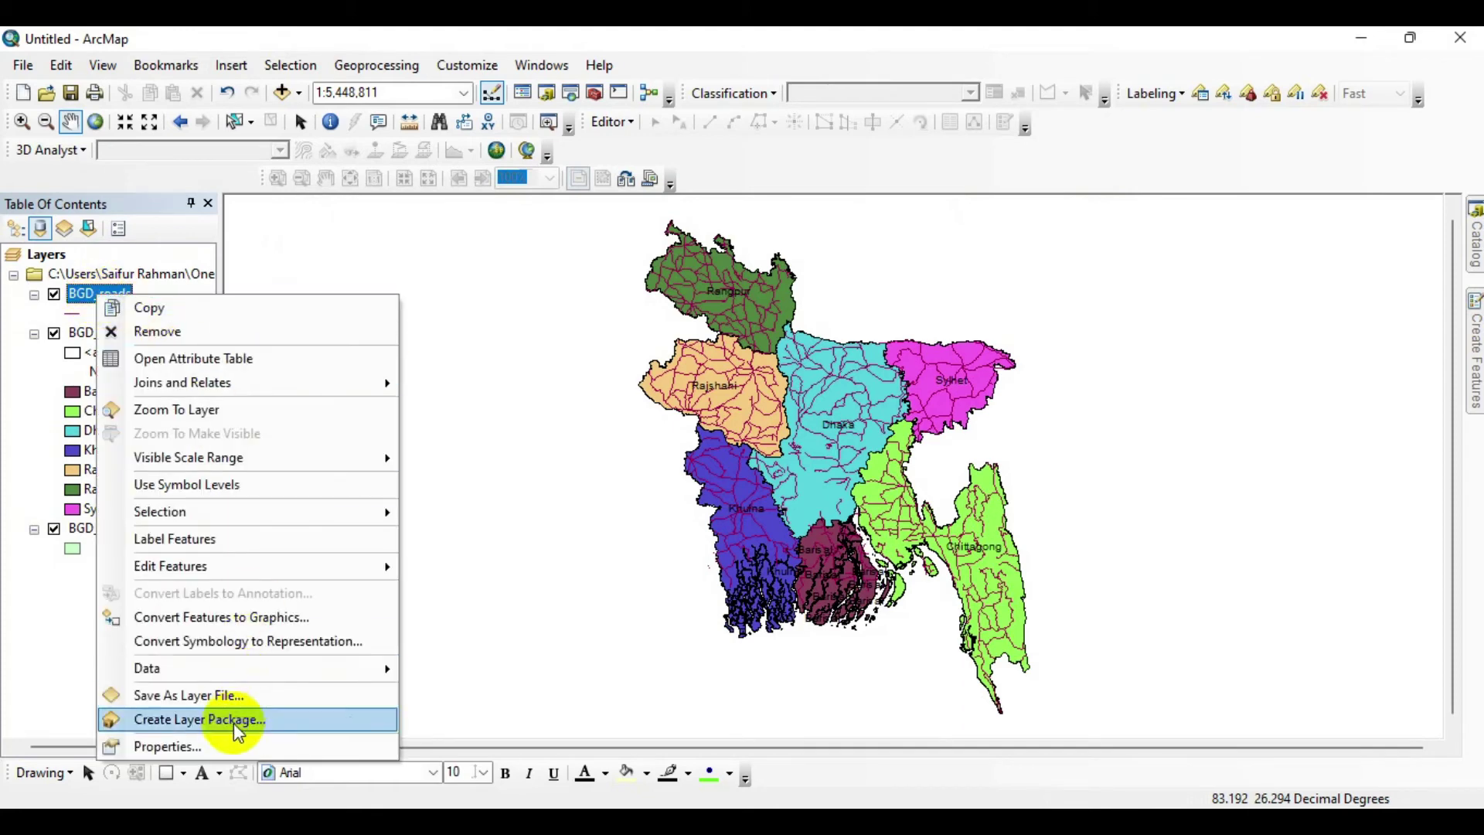
click(203, 748)
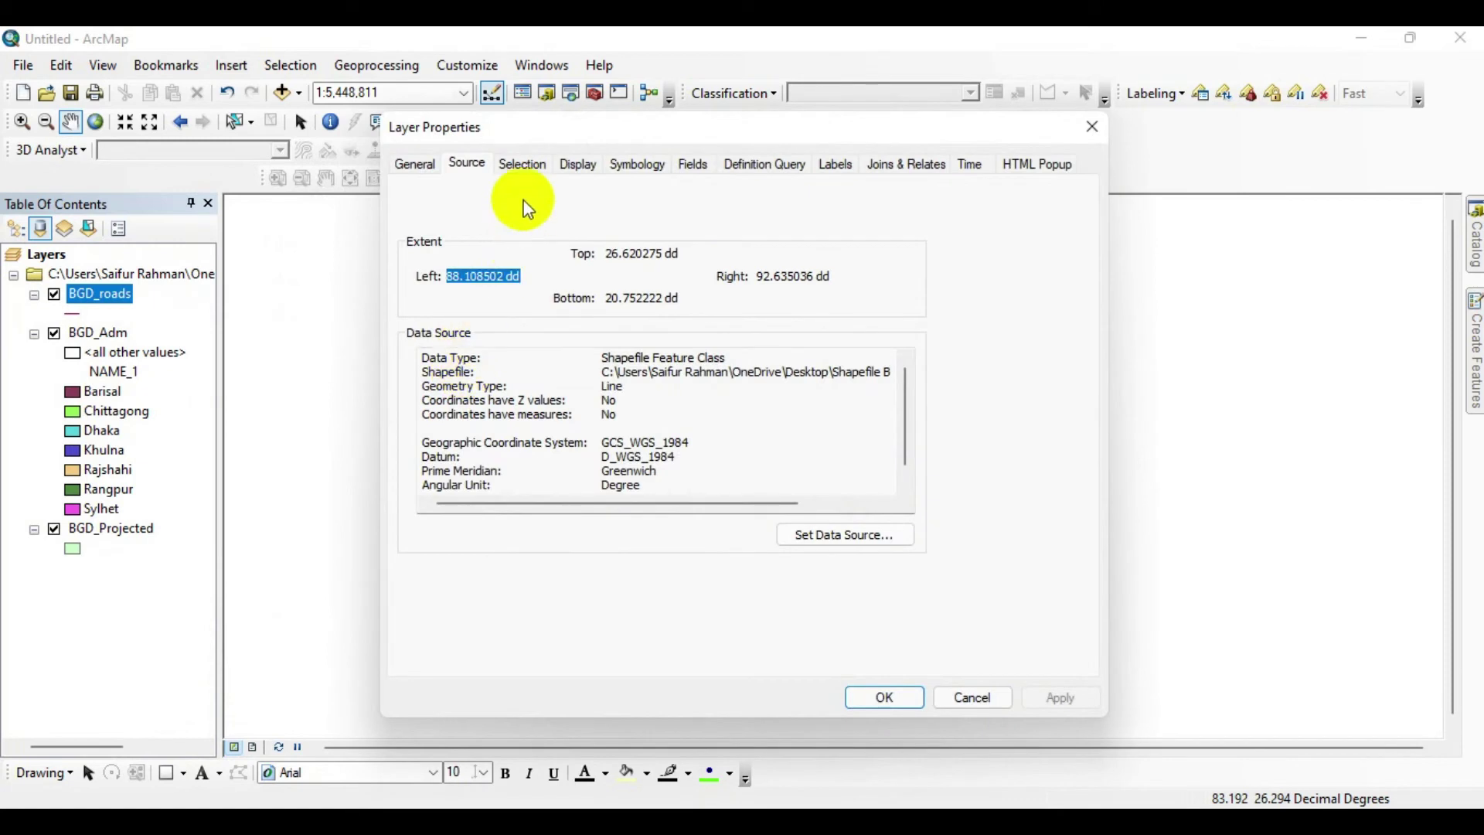
click(468, 163)
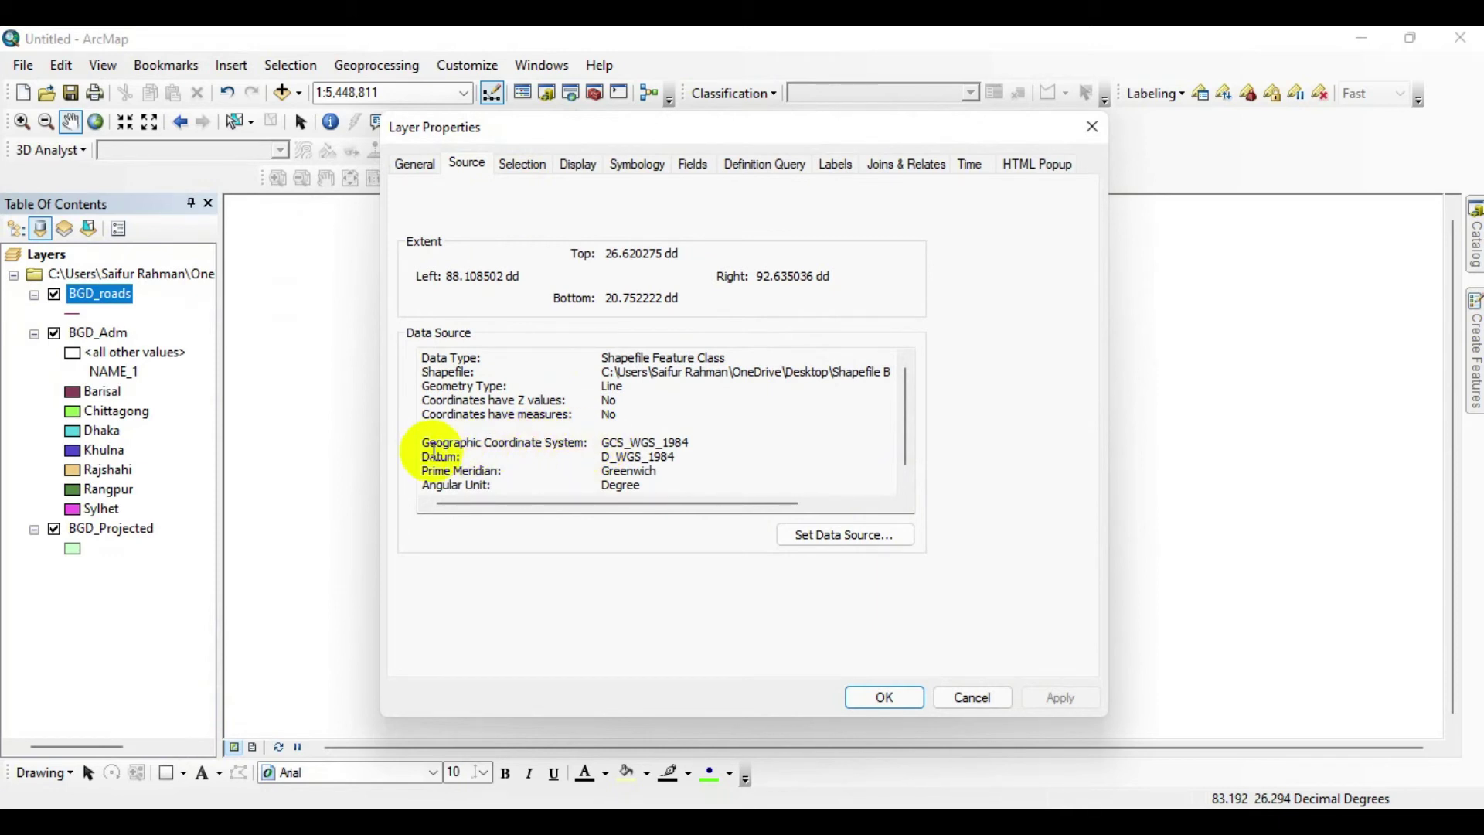
drag(422, 442, 580, 443)
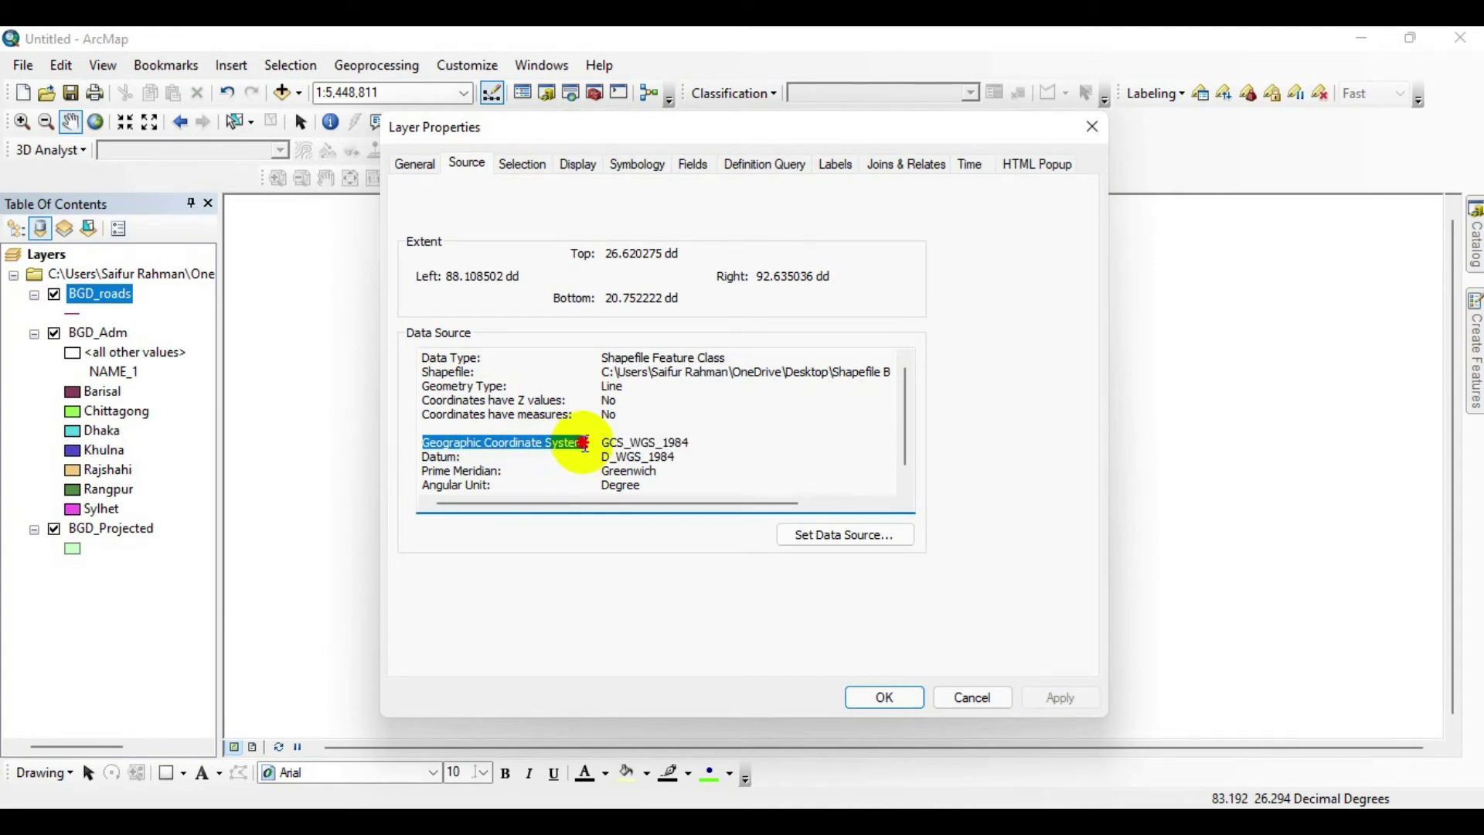
drag(585, 444, 587, 443)
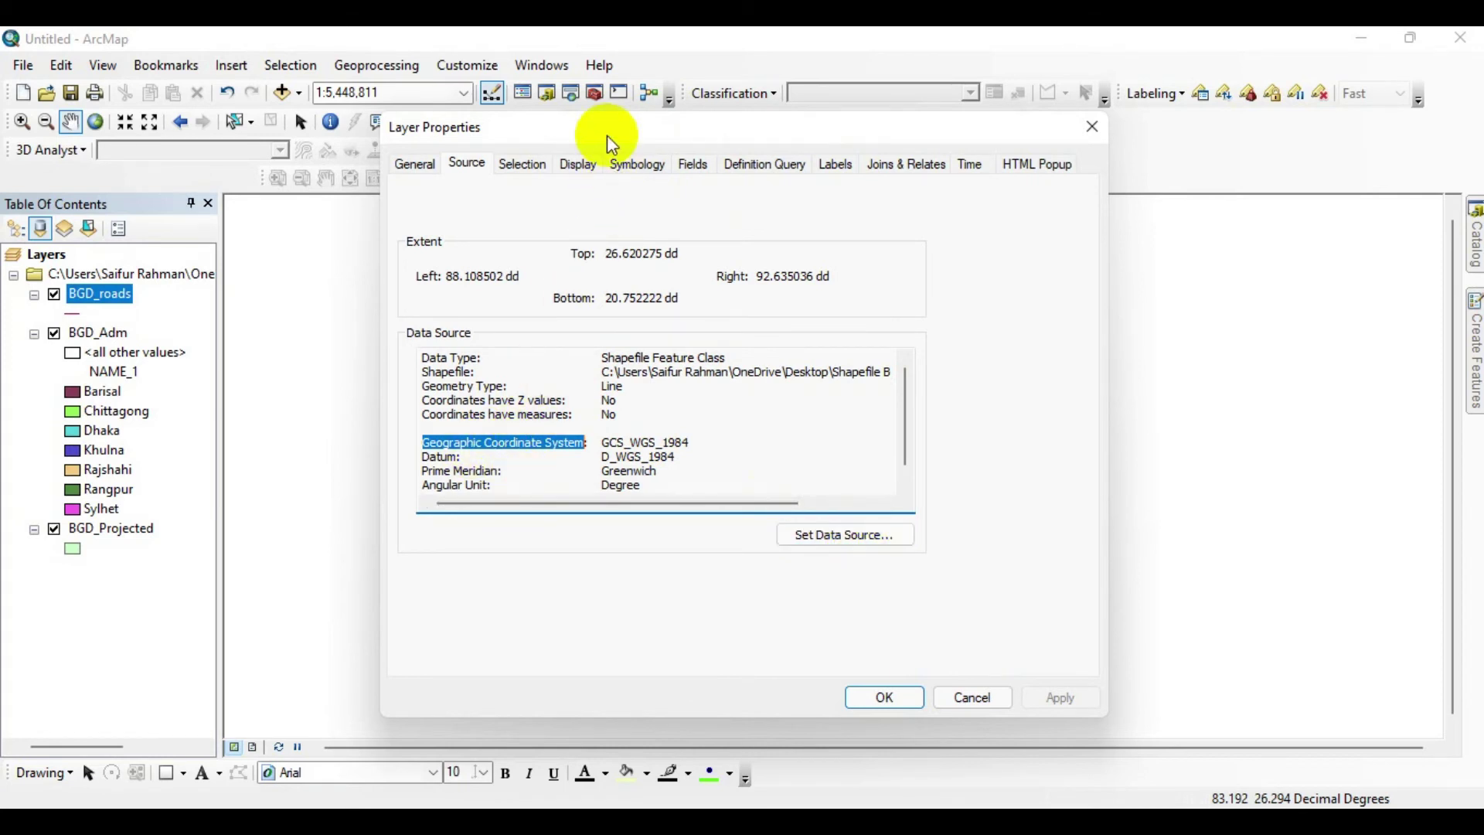
drag(608, 138, 518, 99)
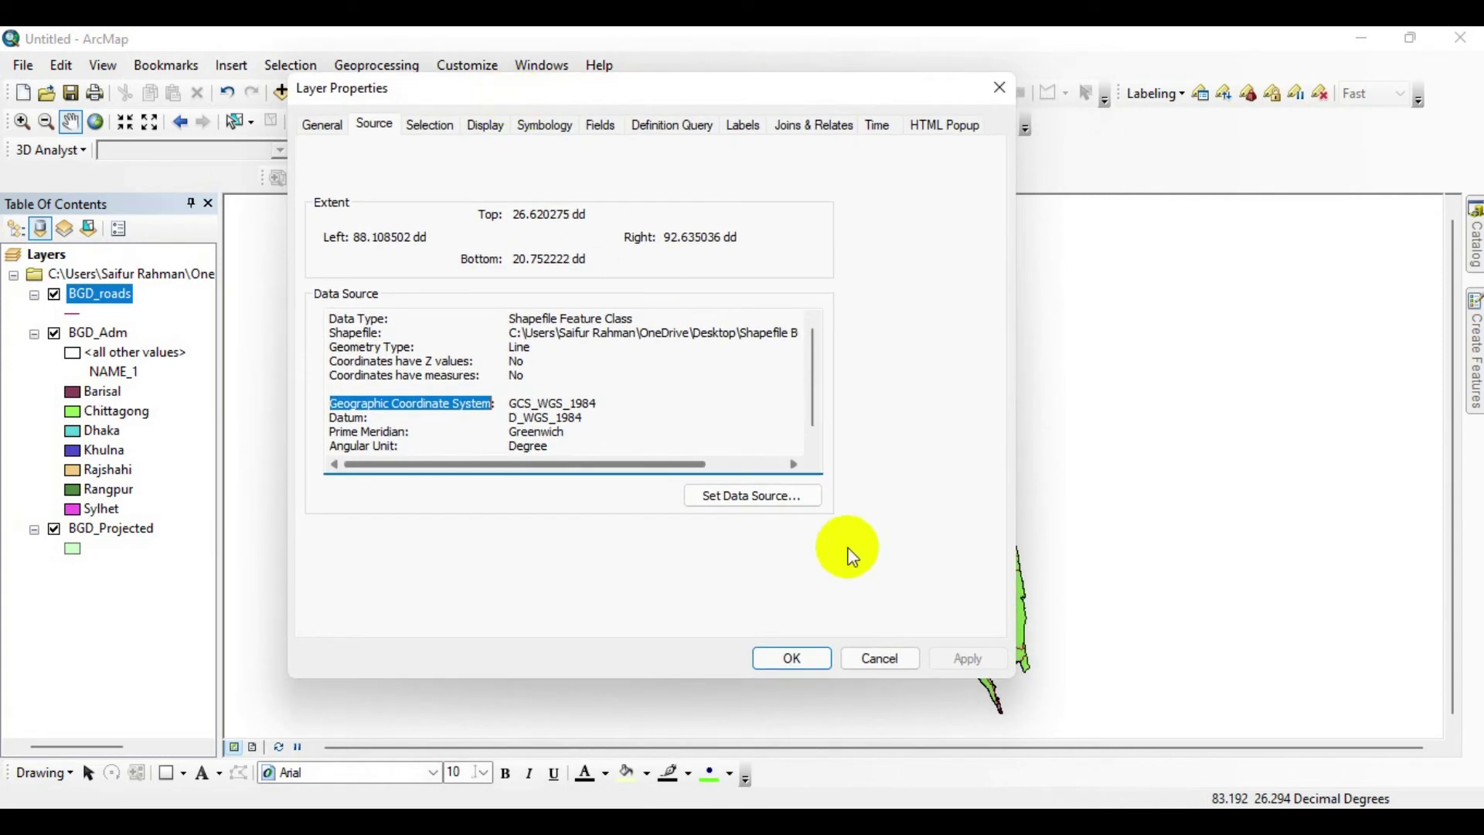
click(881, 660)
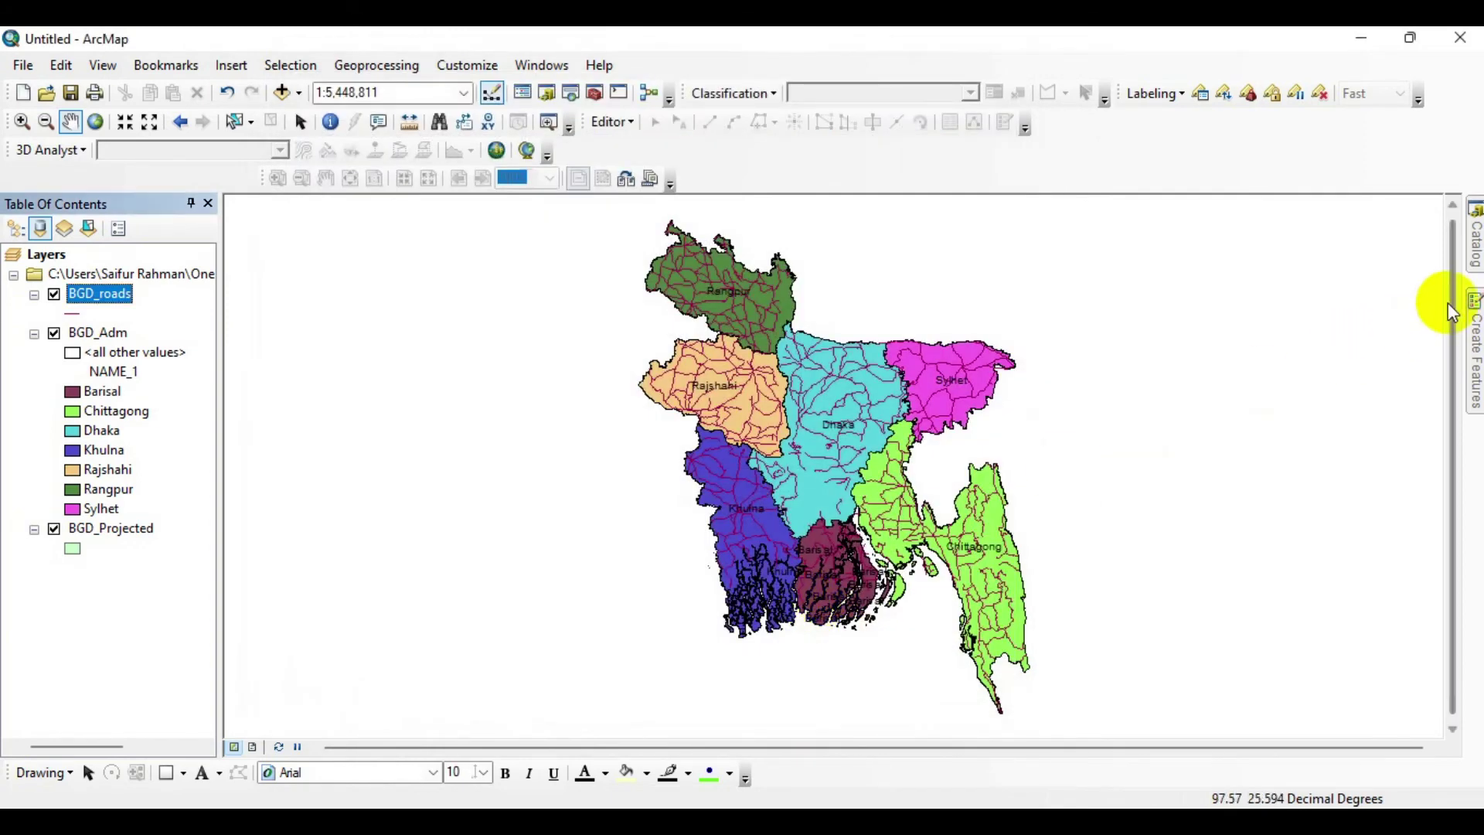
- Start the Project tool from the Projections and Transformations toolset with BGD_roads as the input dataset
click(1476, 245)
scroll(1313, 421, down, 15)
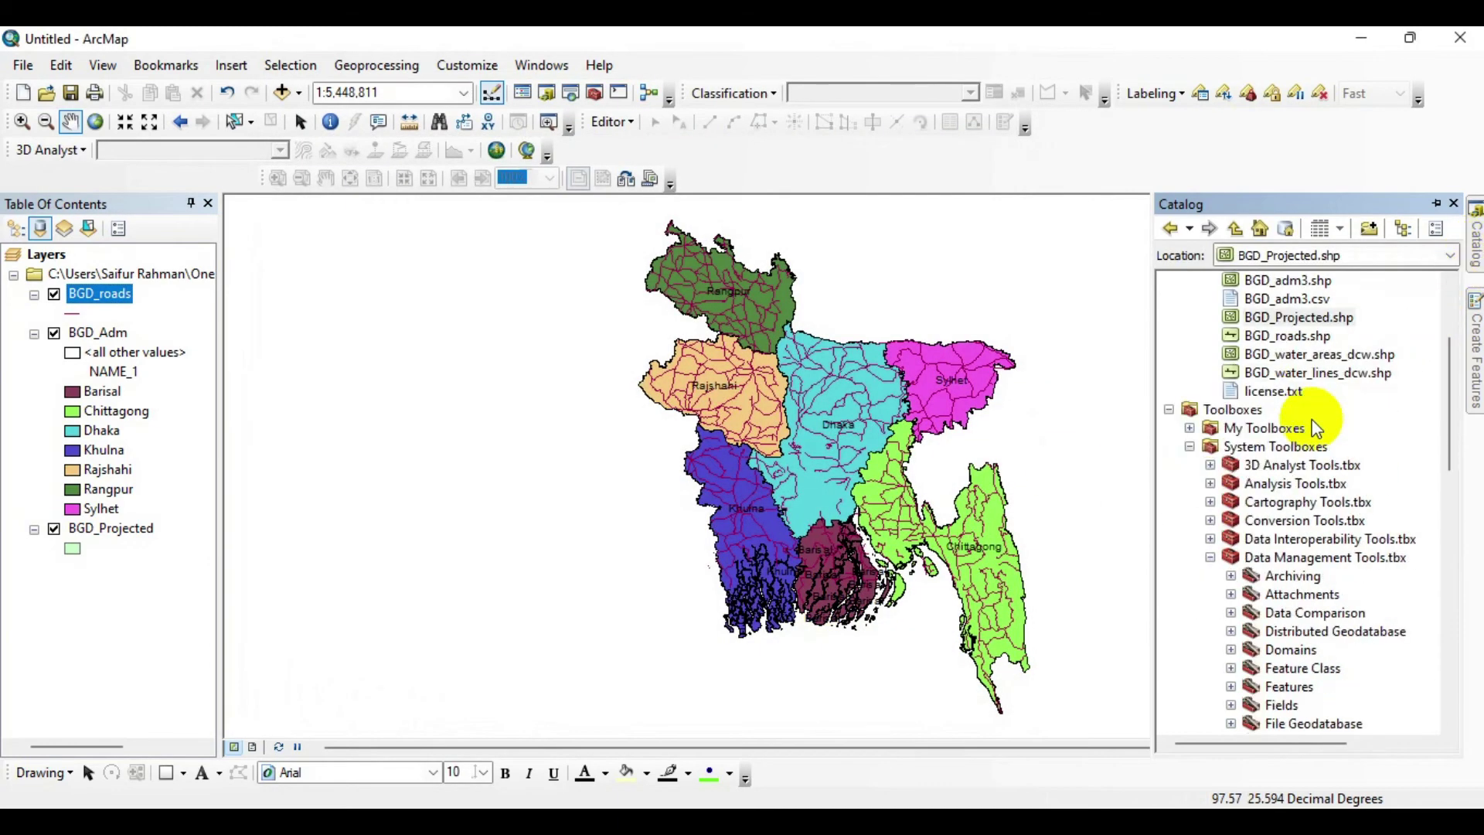
scroll(1313, 432, down, 1)
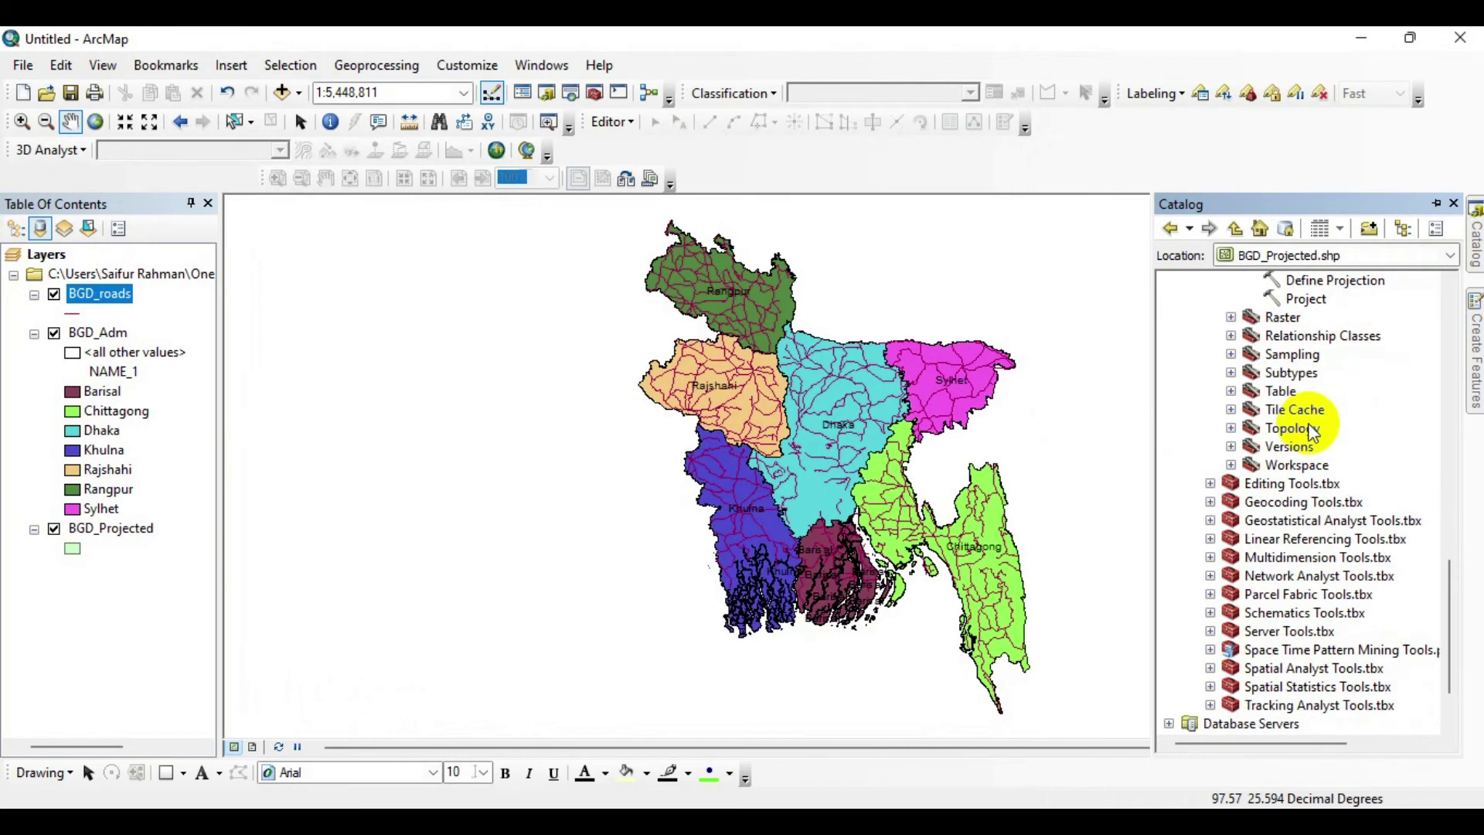
scroll(1313, 433, up, 3)
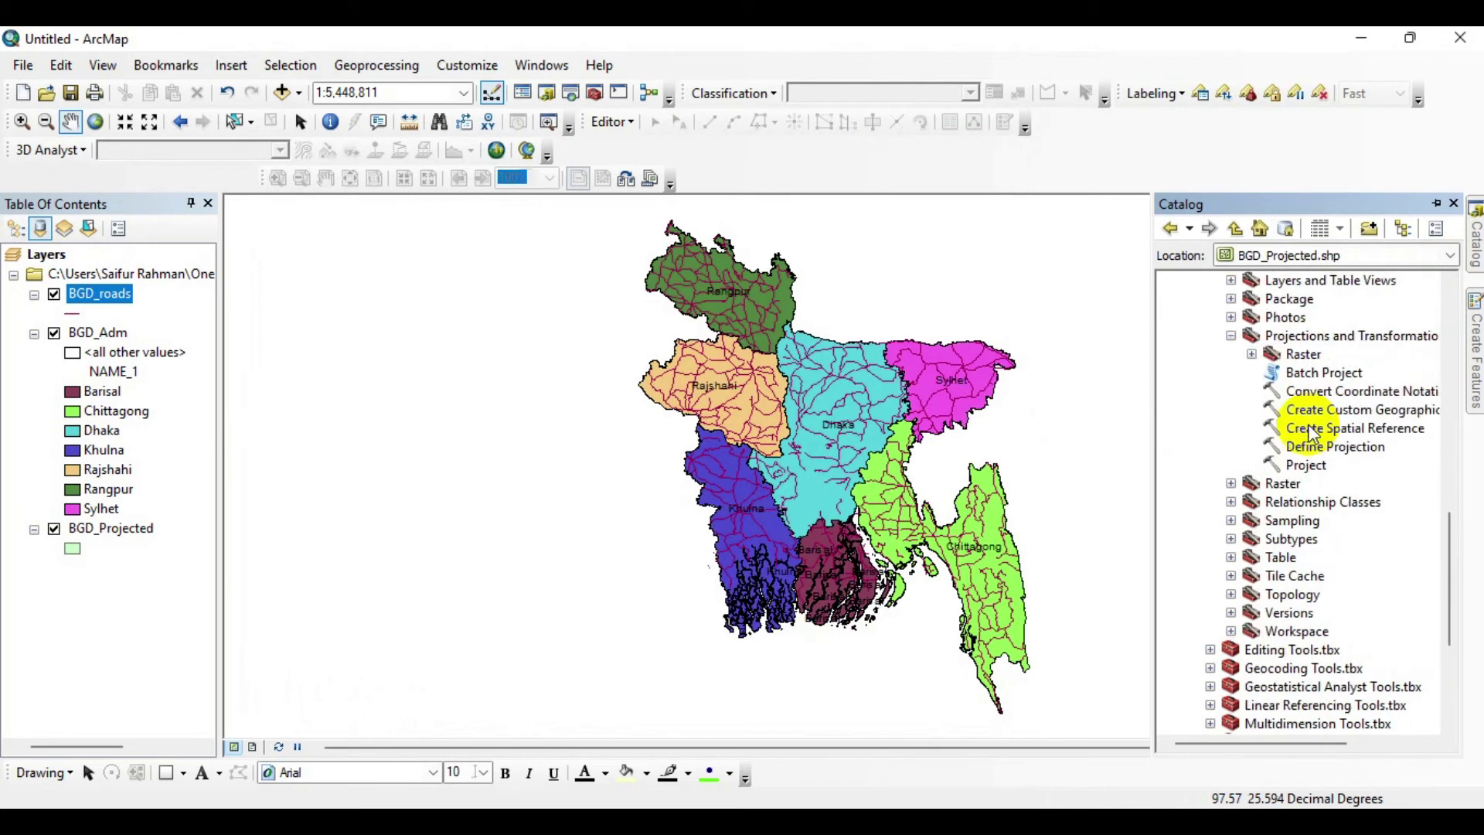
double_click(1306, 465)
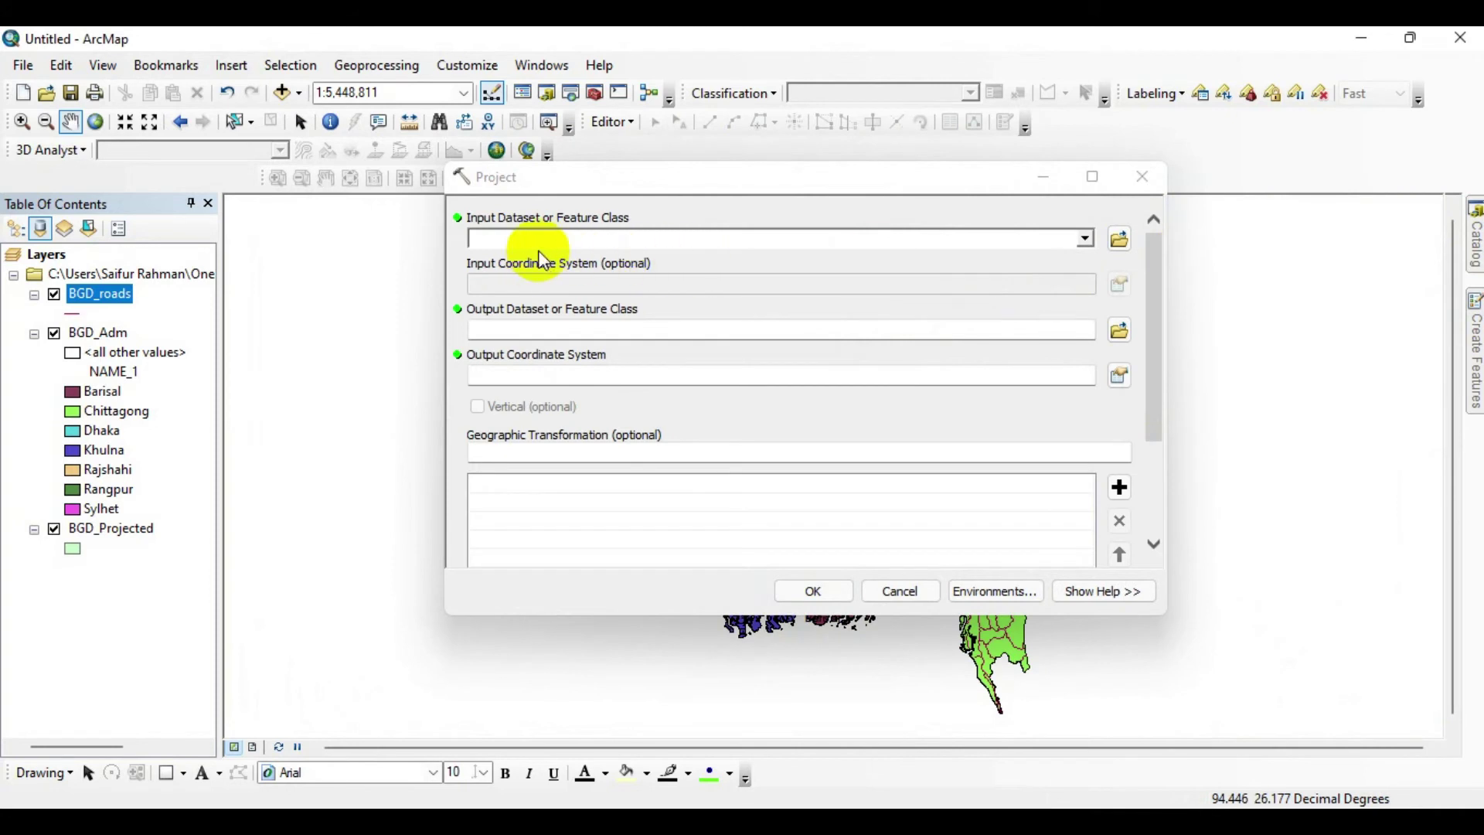
click(1087, 241)
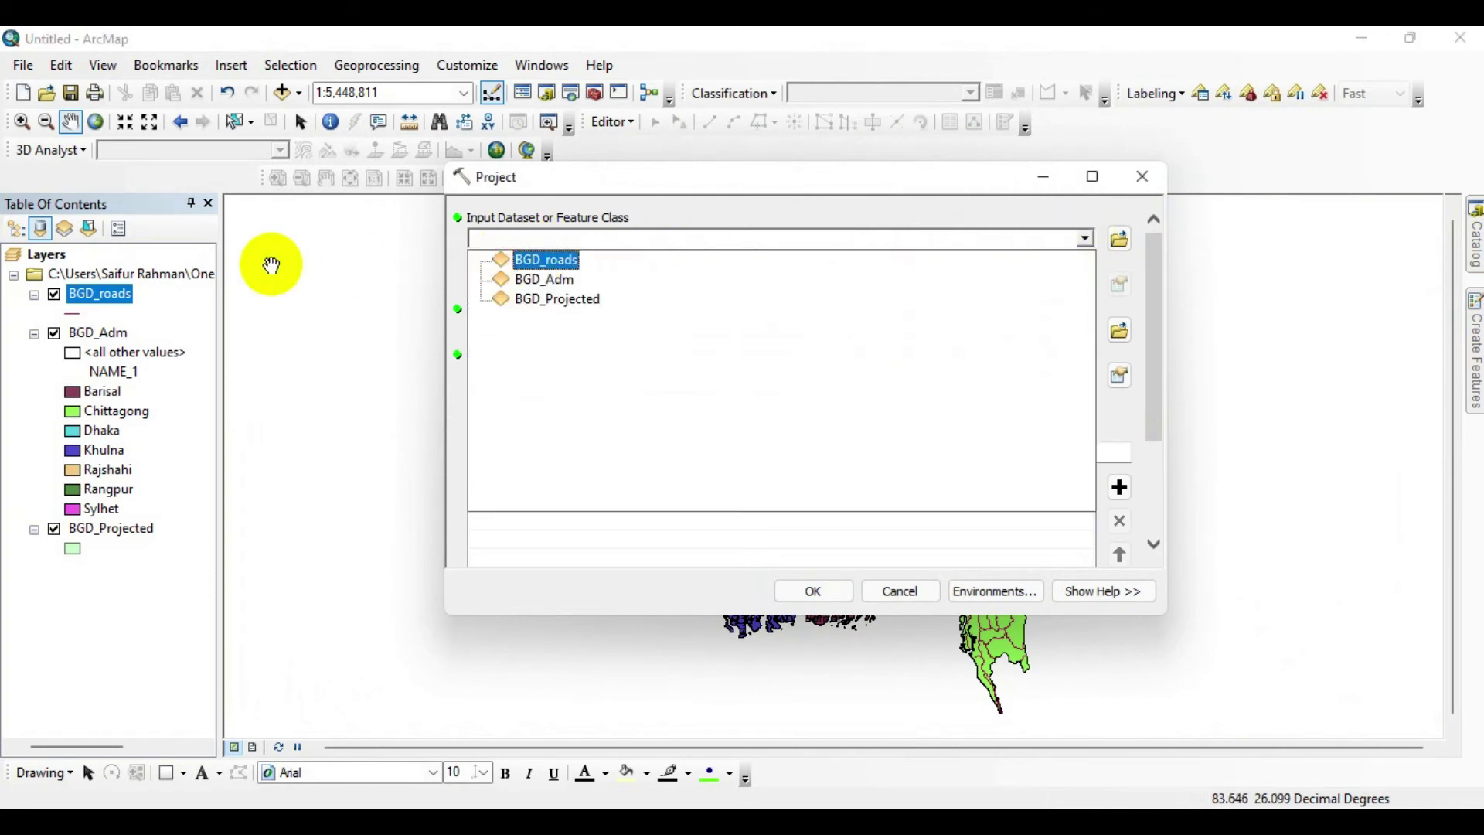
click(559, 259)
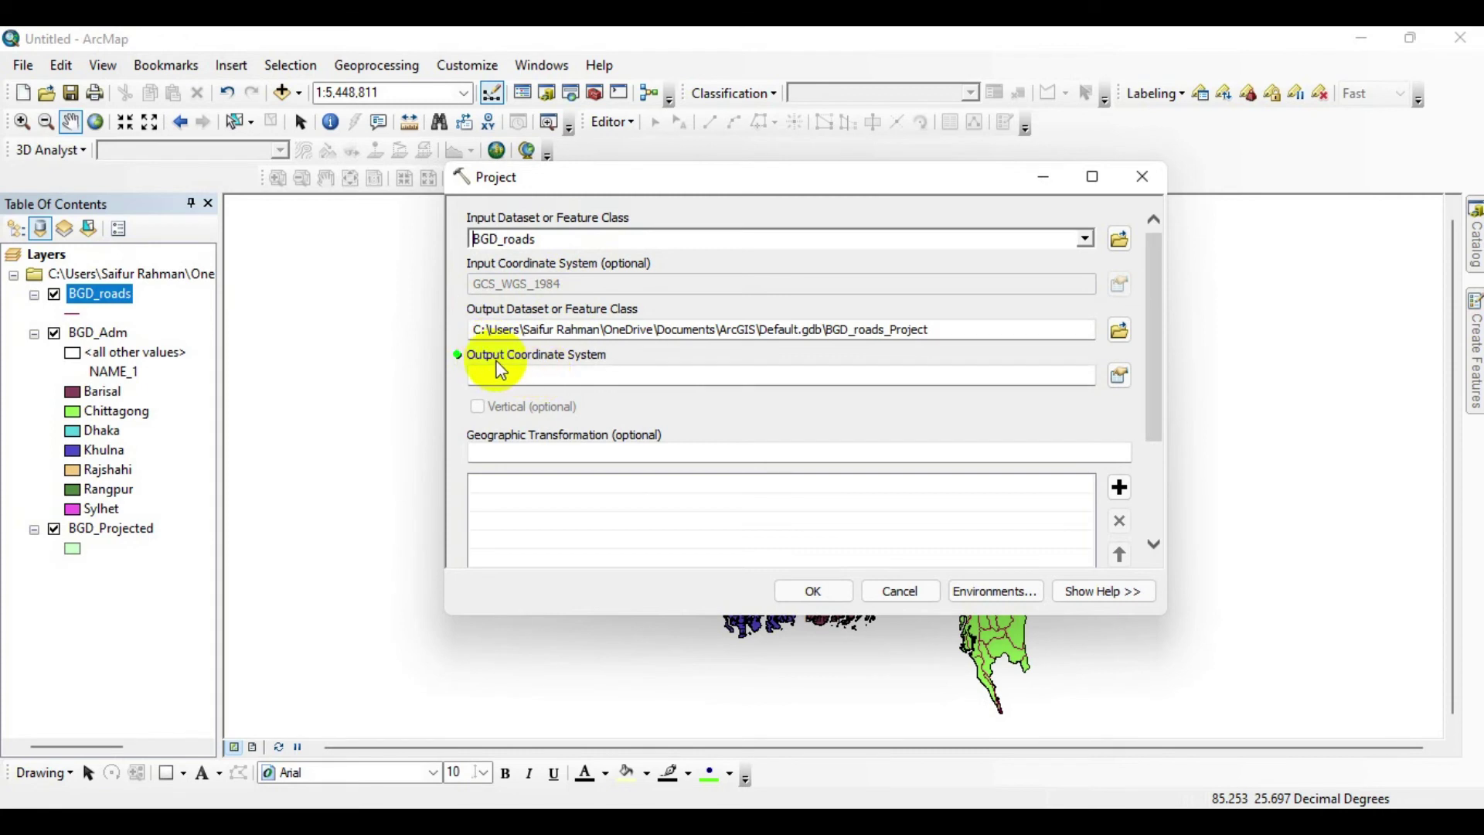
- Set the output coordinate system to the northern-hemisphere projected system WGS 1984 UTM Zone 46N
click(1119, 376)
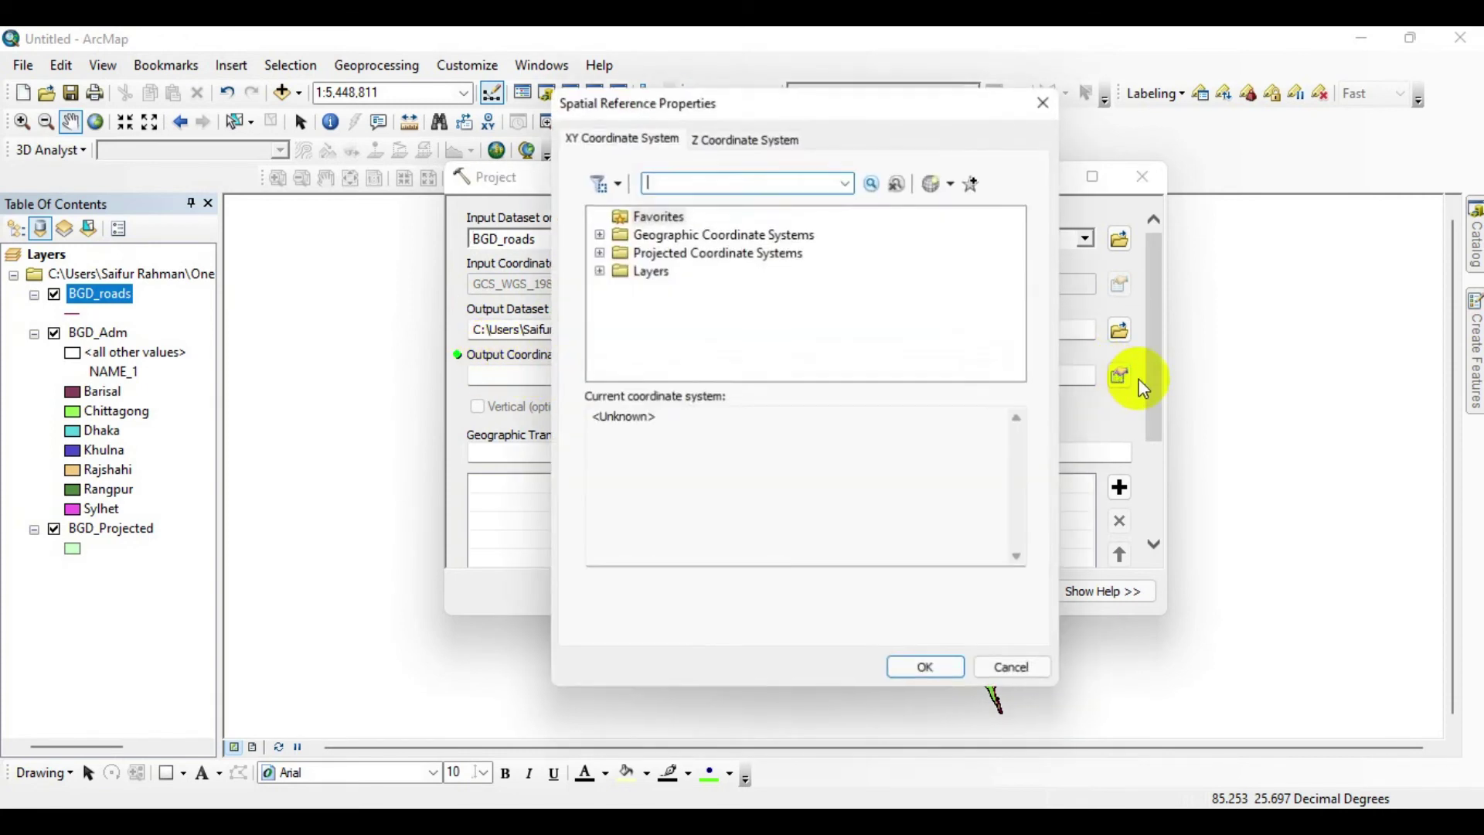
click(599, 252)
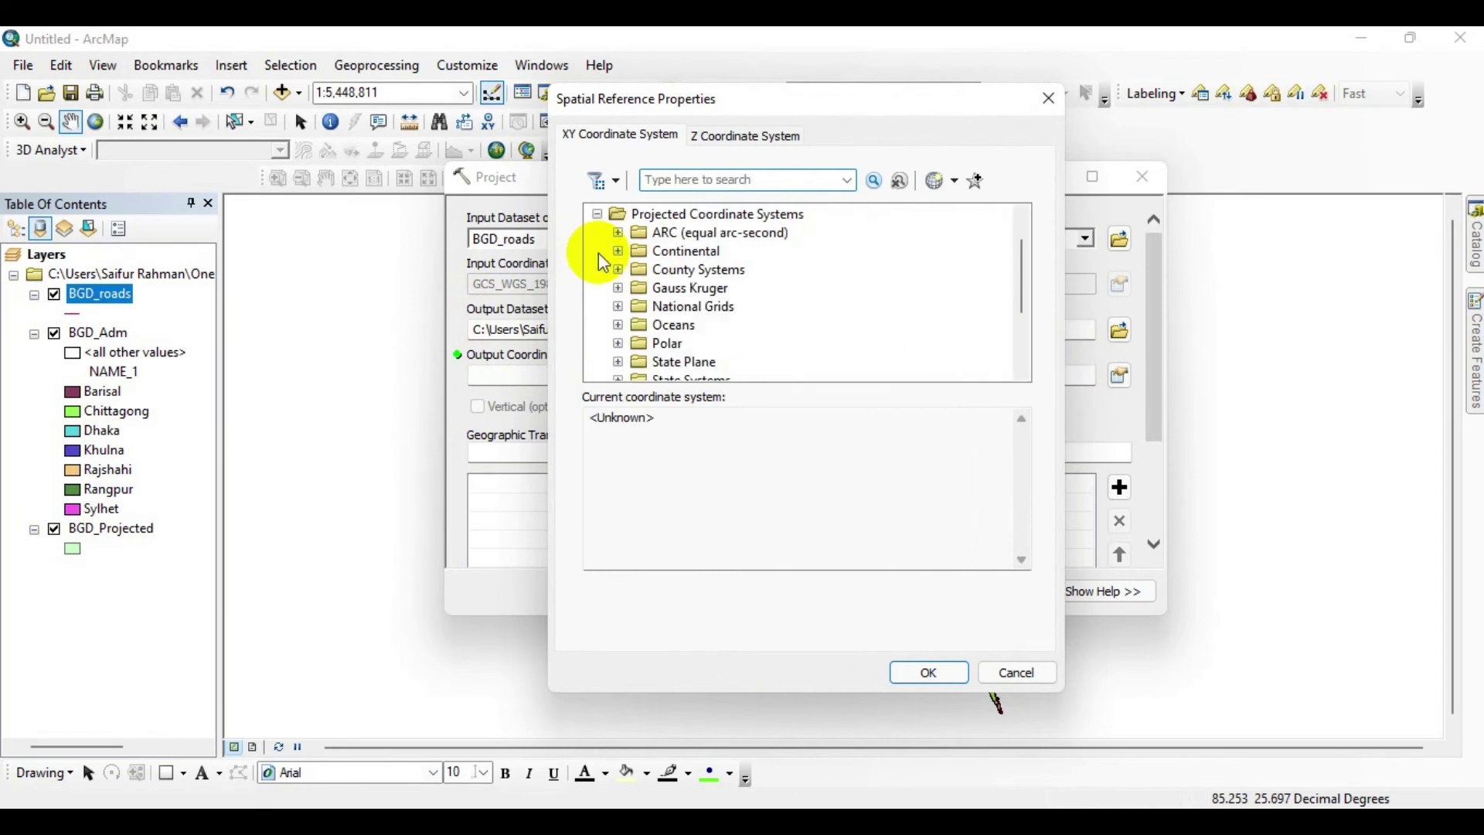
scroll(633, 291, down, 2)
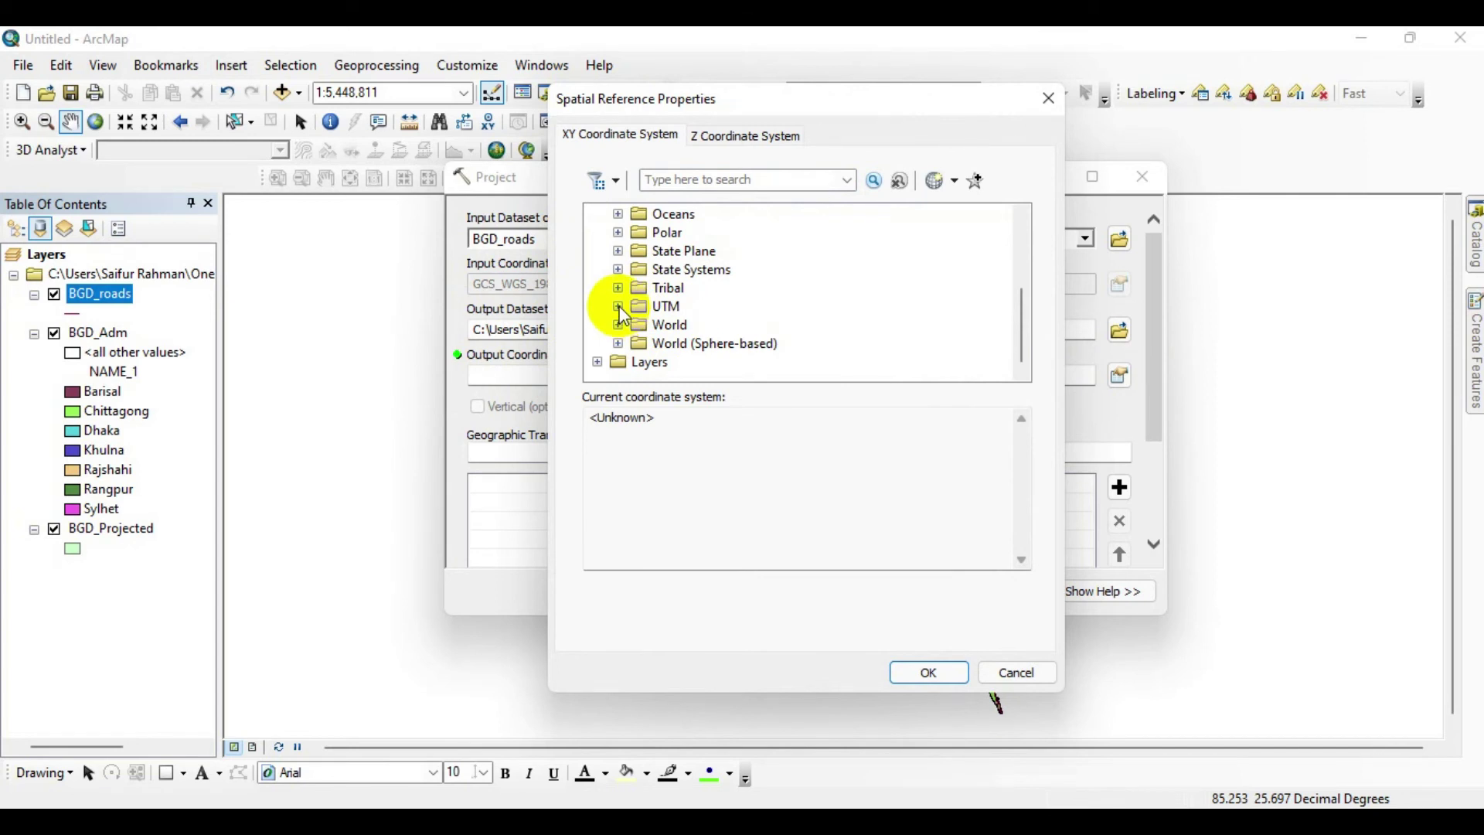
click(619, 307)
scroll(632, 309, down, 3)
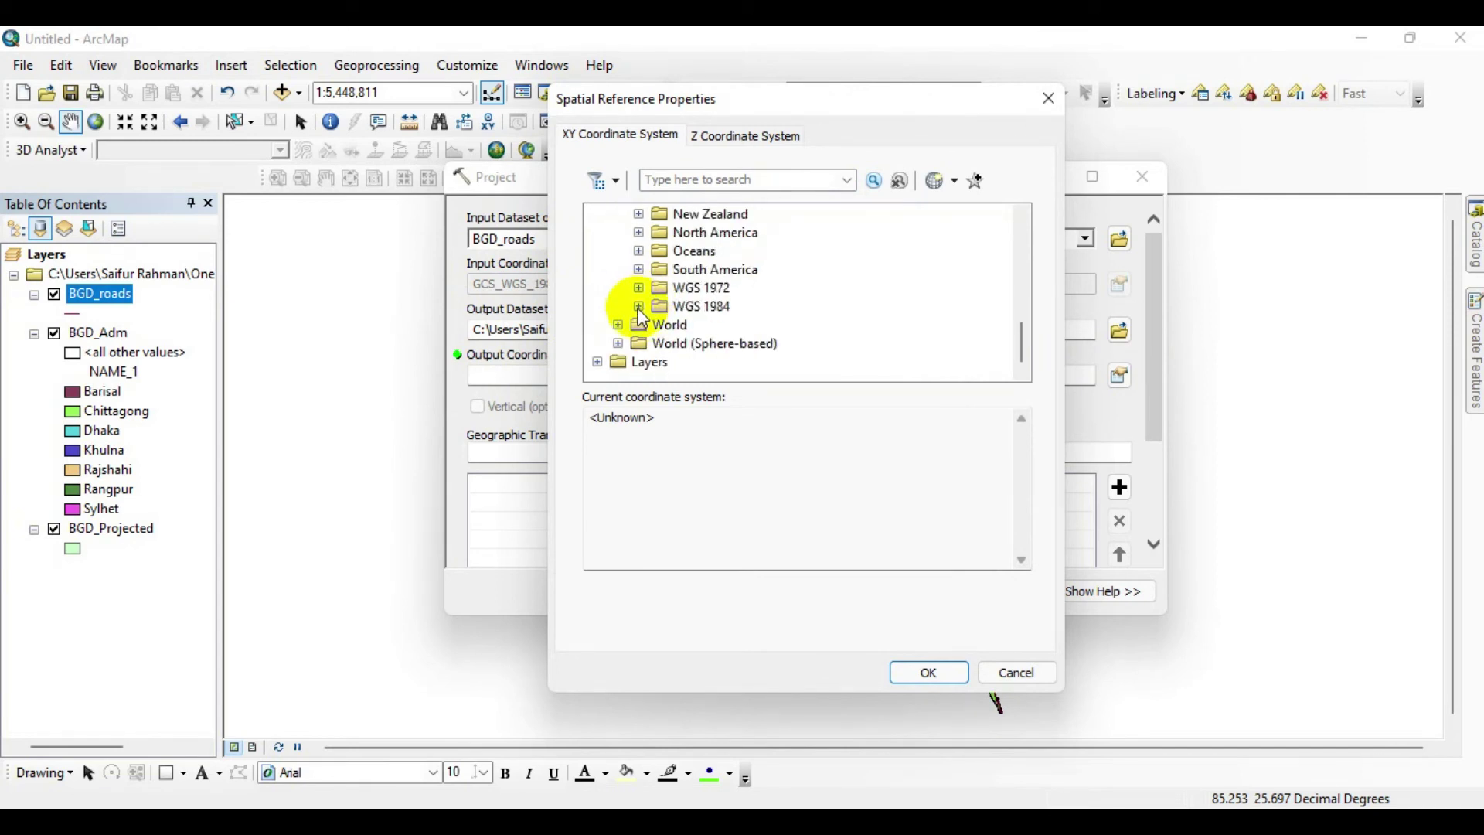
click(638, 306)
scroll(649, 309, down, 1)
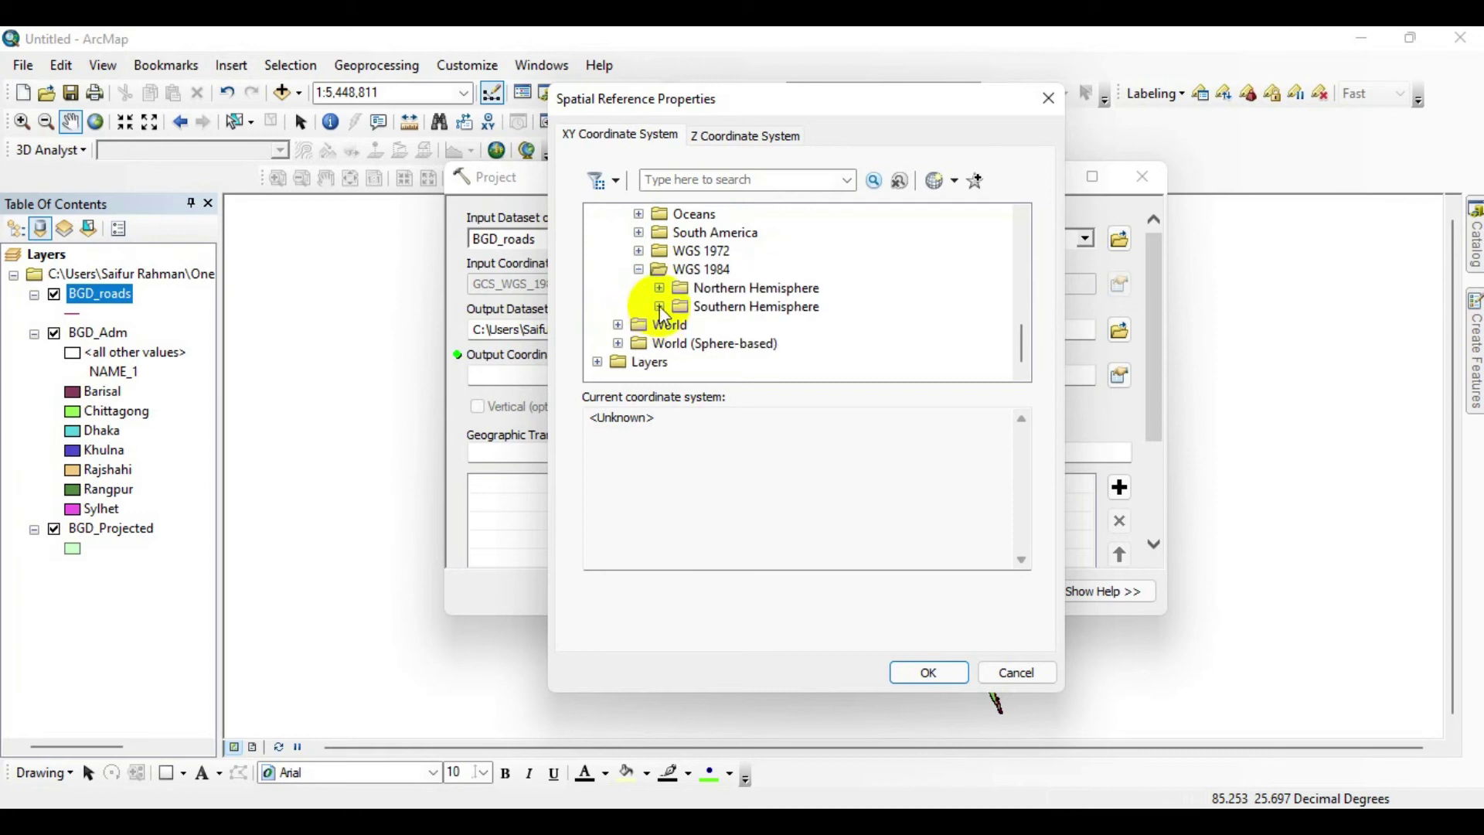
click(659, 289)
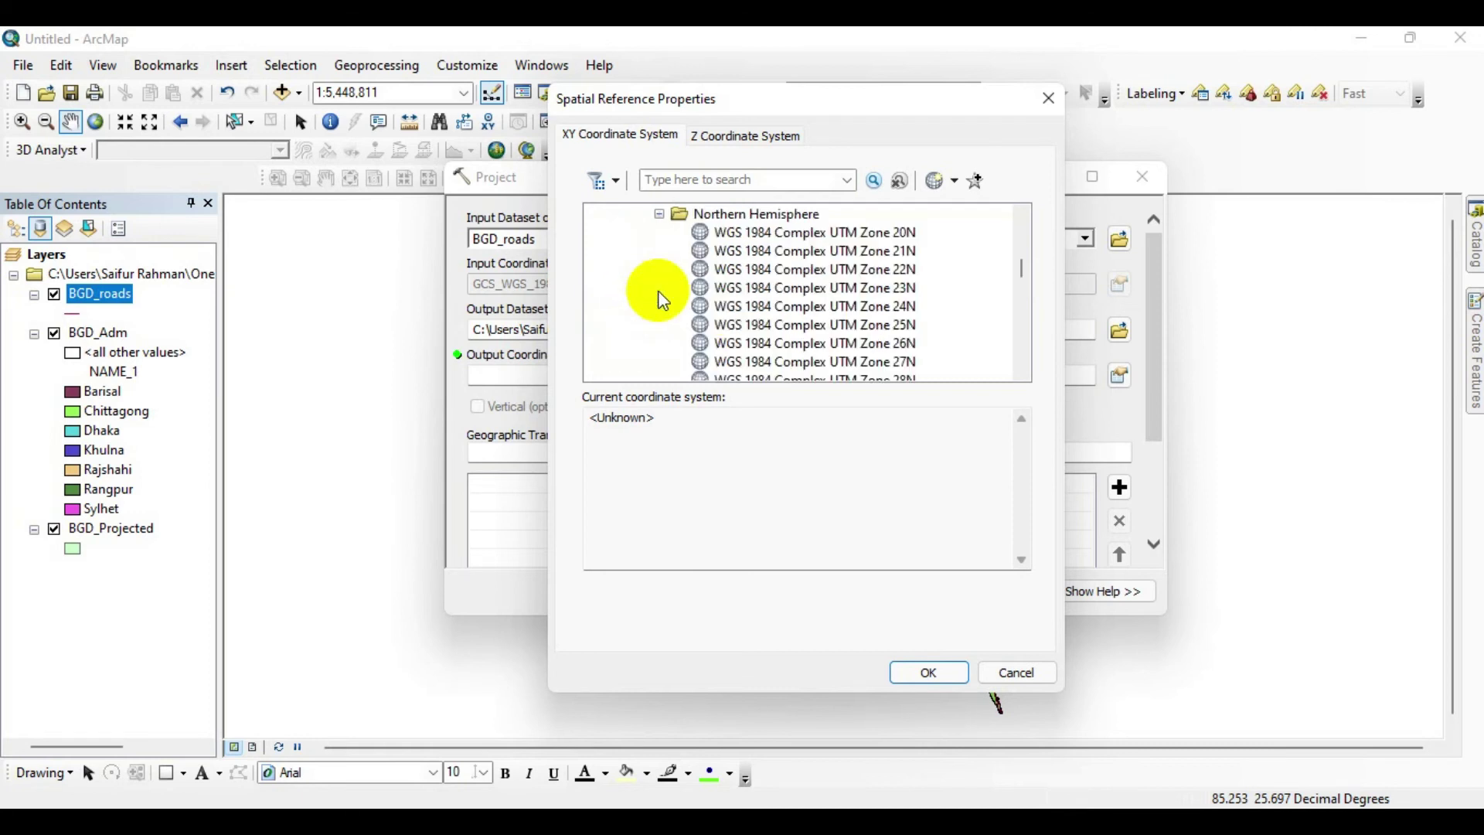
scroll(688, 299, down, 7)
scroll(688, 302, down, 12)
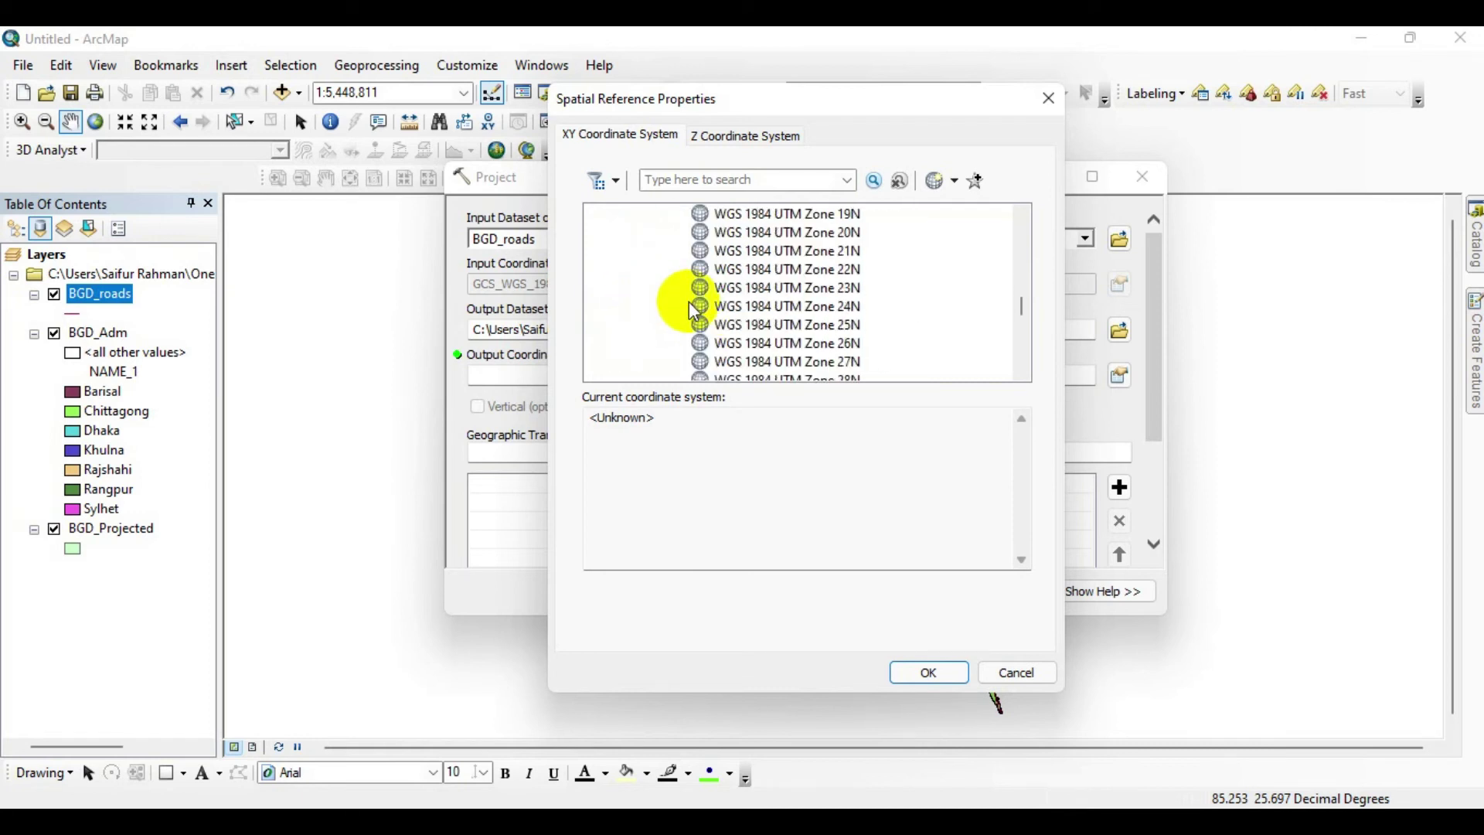
scroll(707, 312, down, 3)
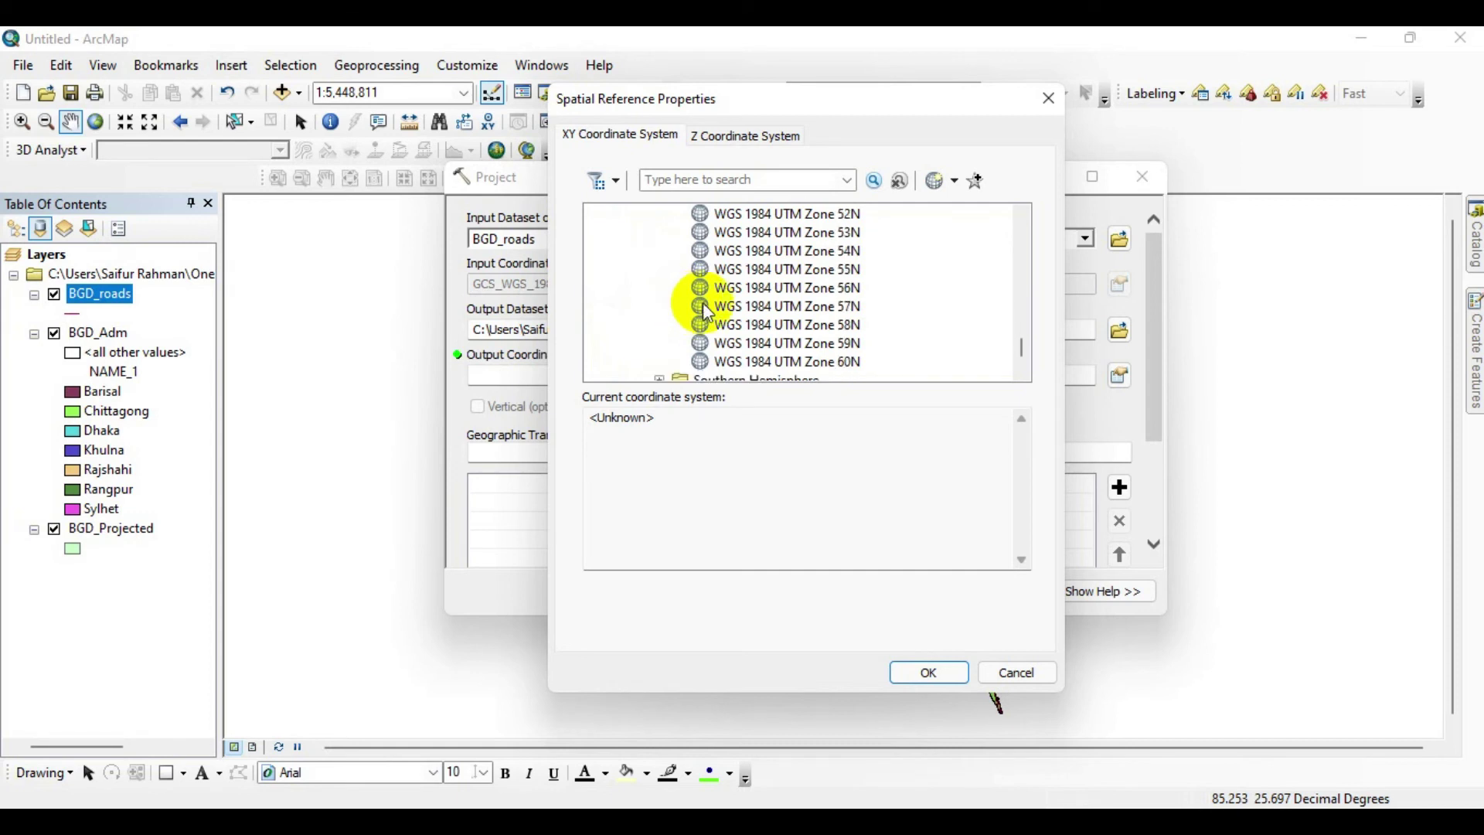
scroll(707, 313, up, 4)
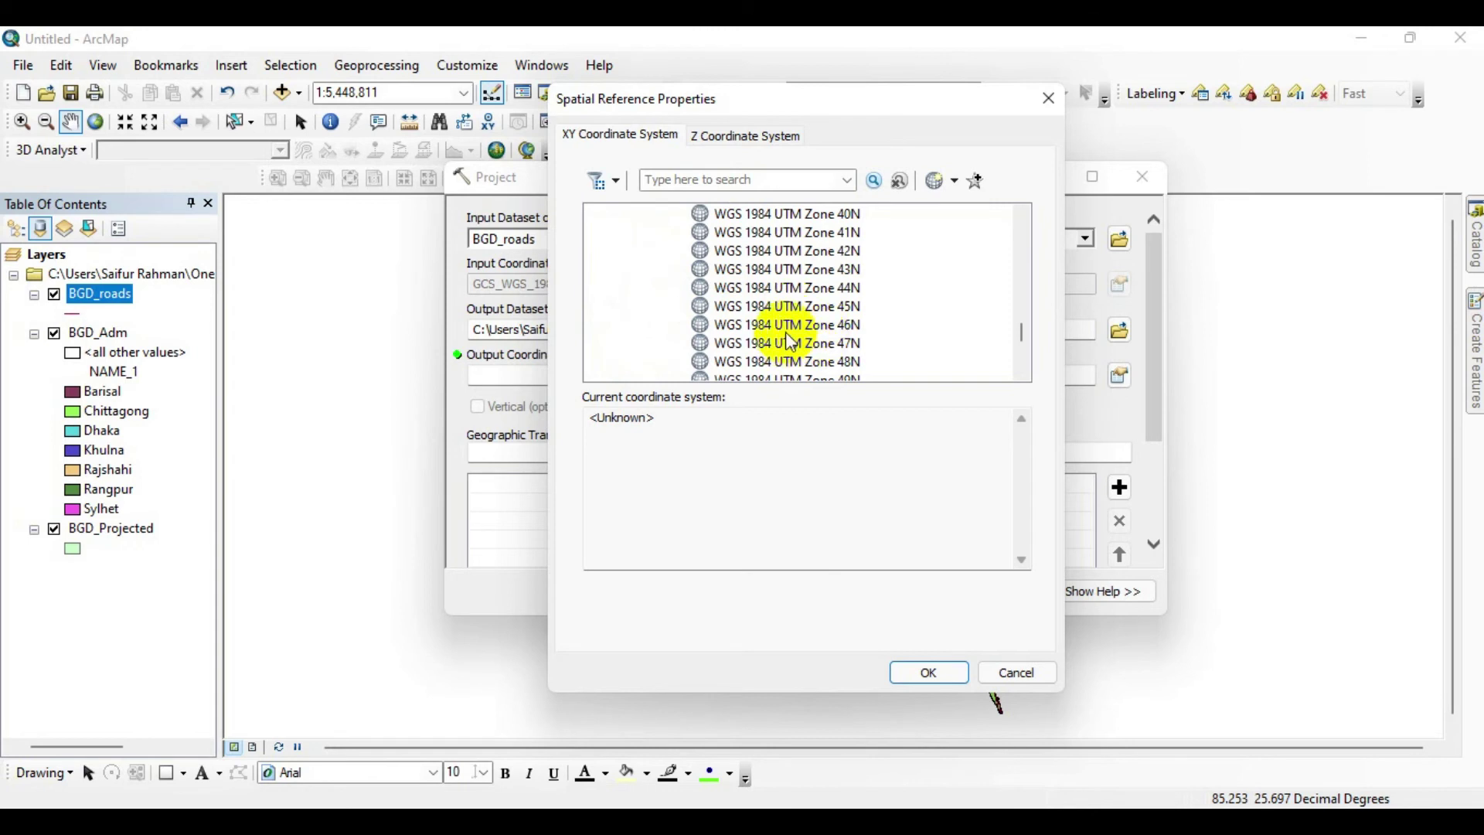
click(739, 331)
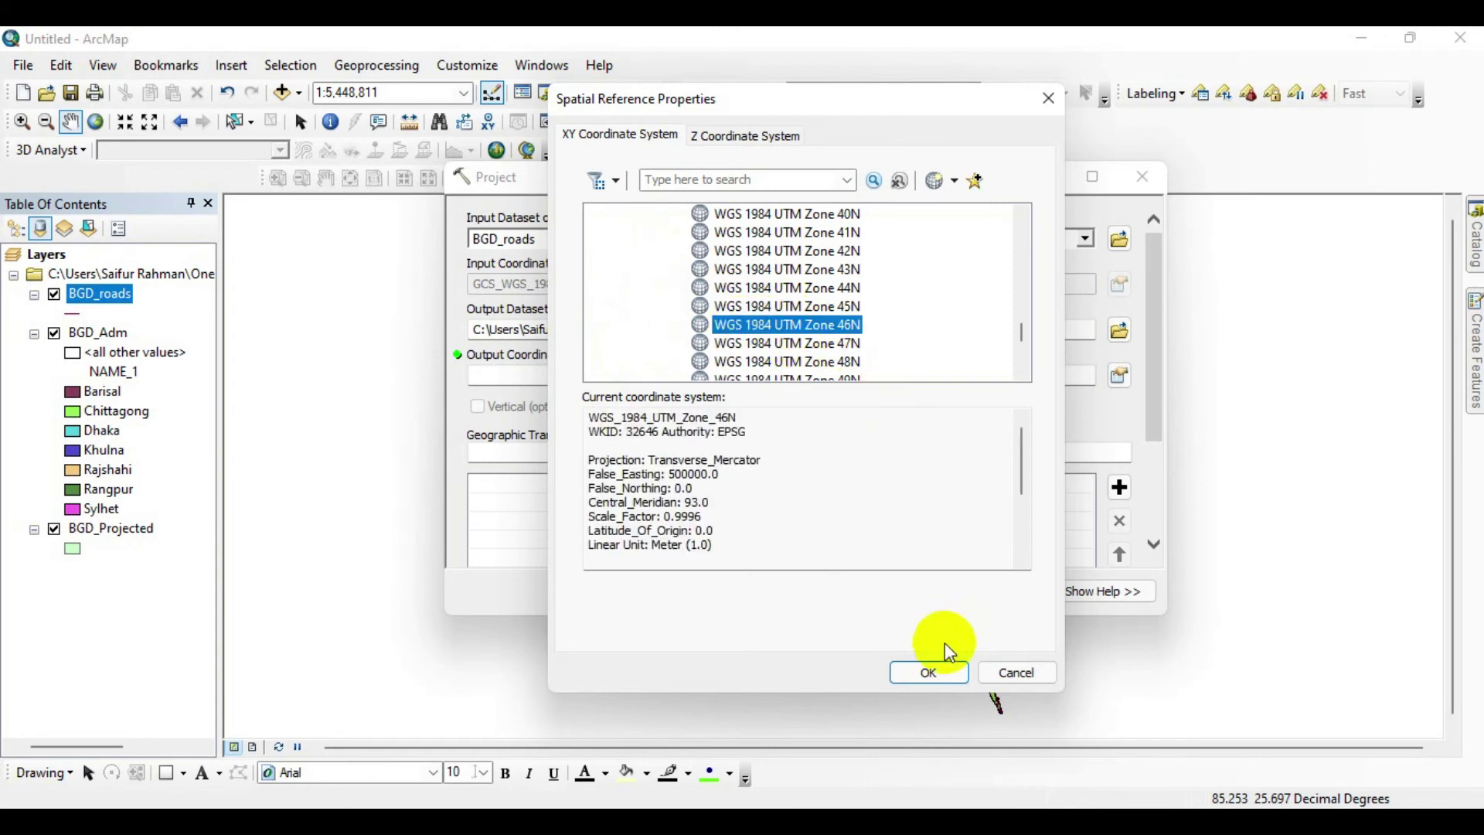
click(926, 675)
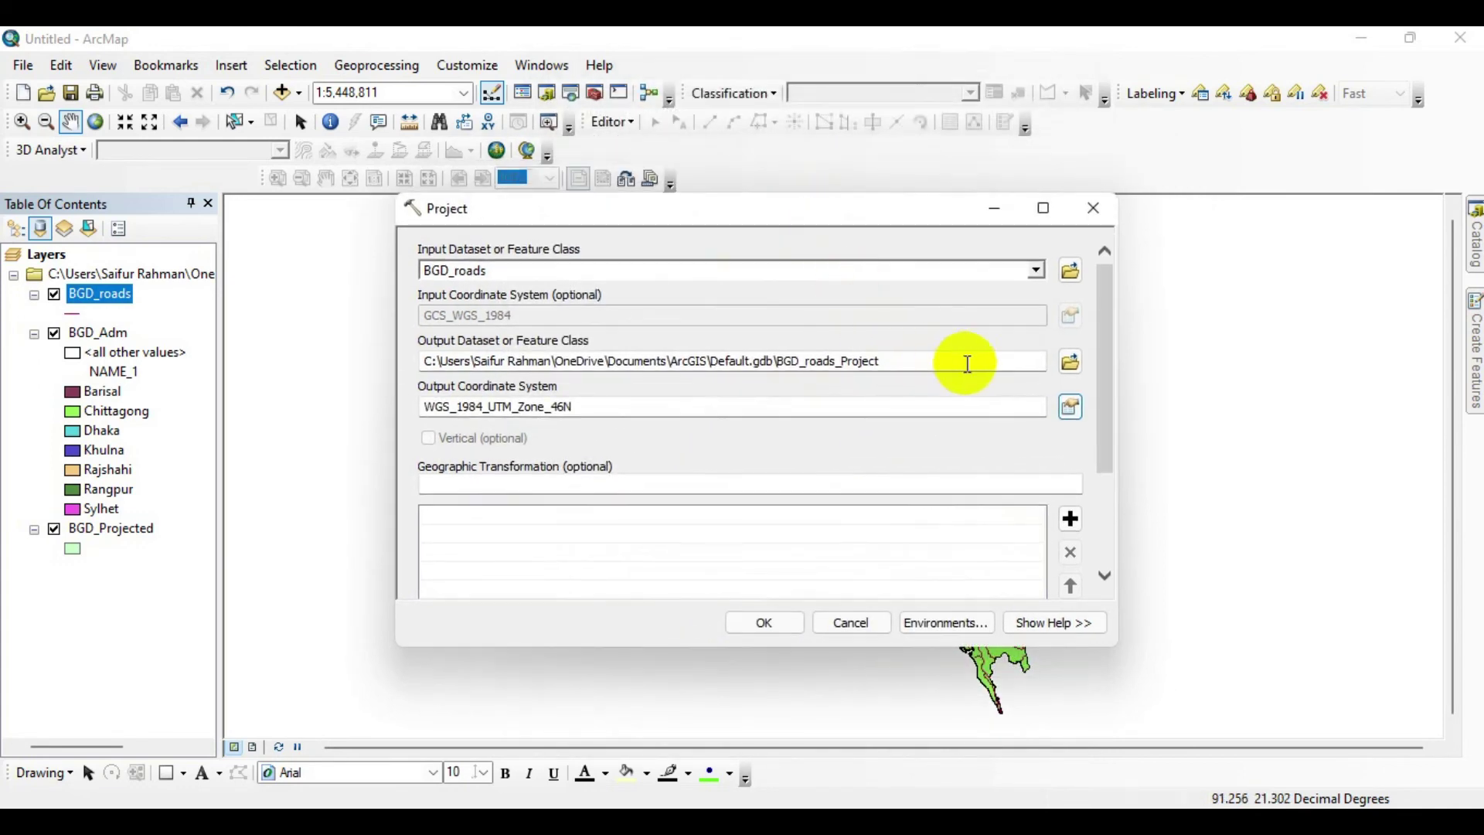
- Name the output feature class BGD_Roads_Projected in the Shapefile BGD folder and run the projection
click(1070, 361)
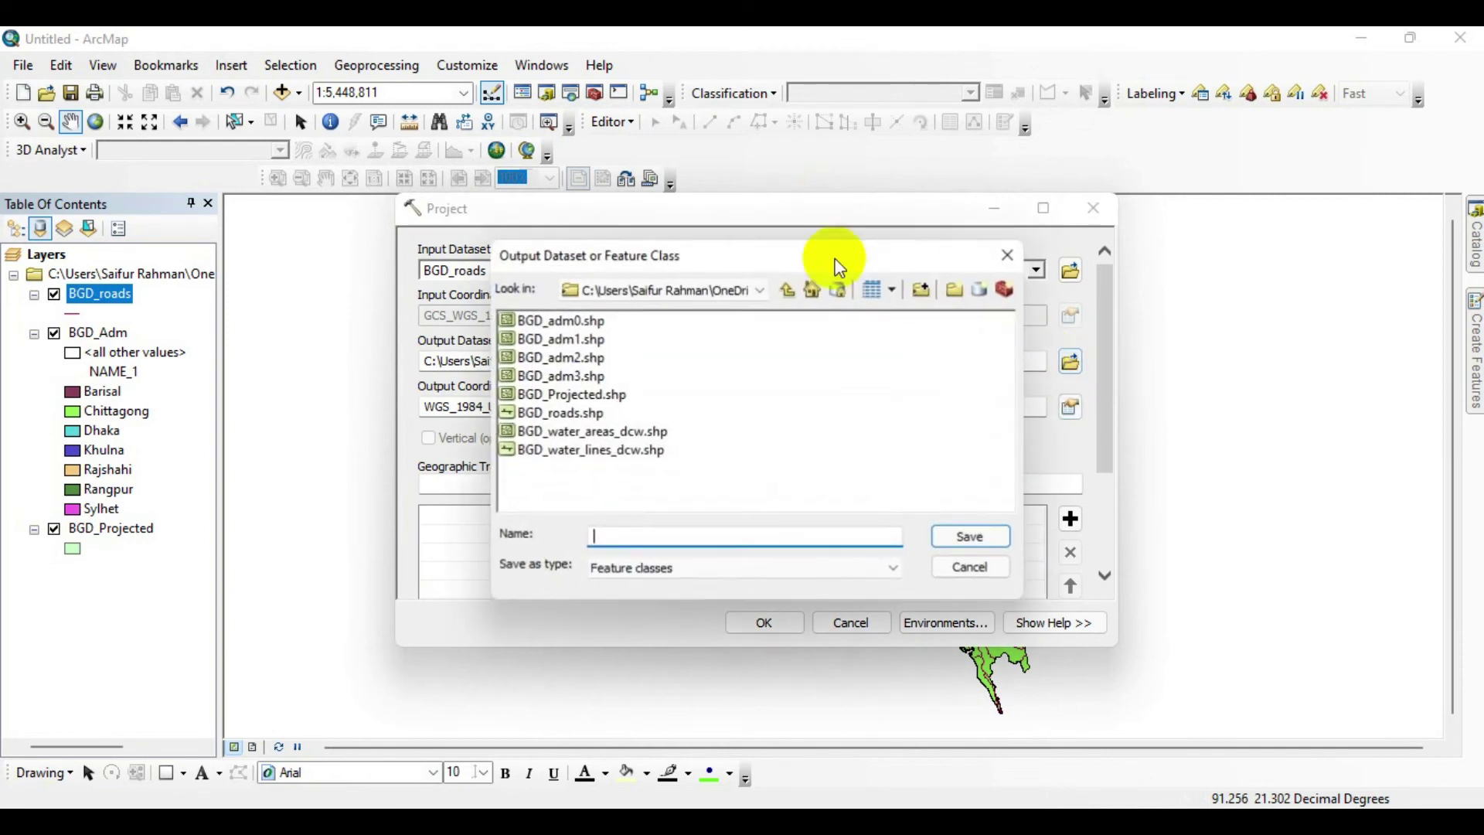
drag(659, 253, 965, 267)
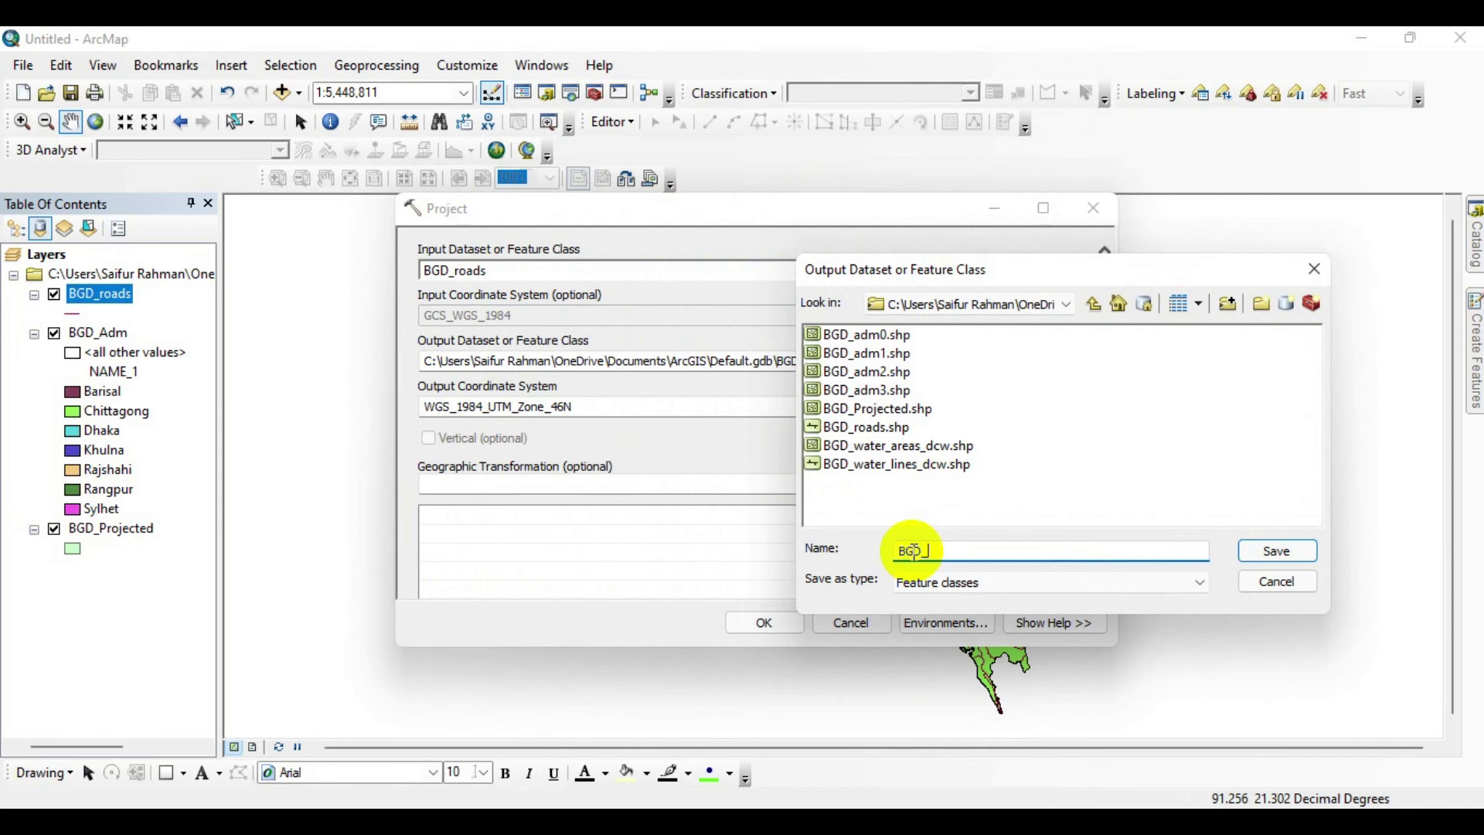
text(BGD_Roads_Projected)
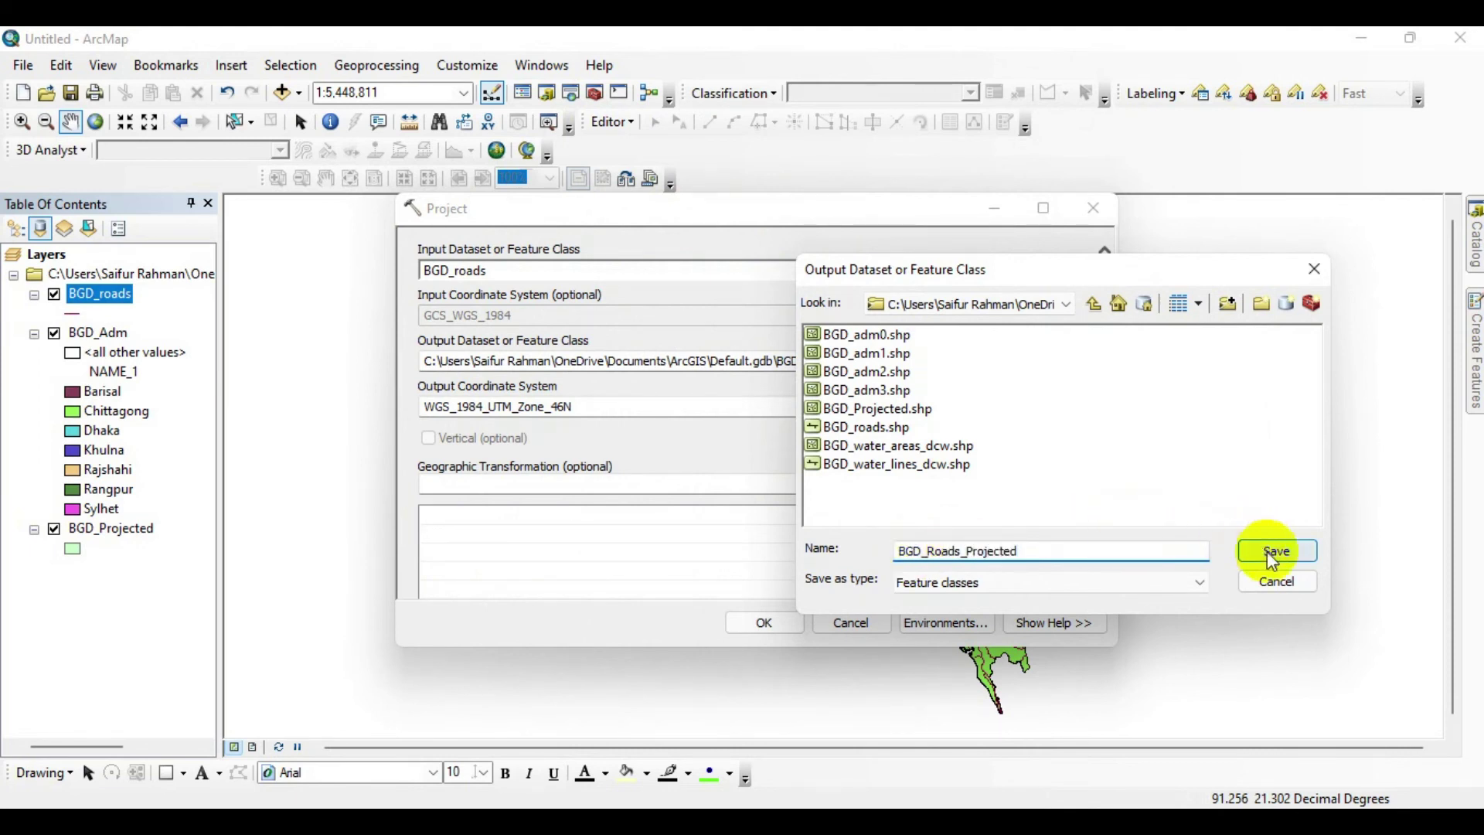
click(1275, 551)
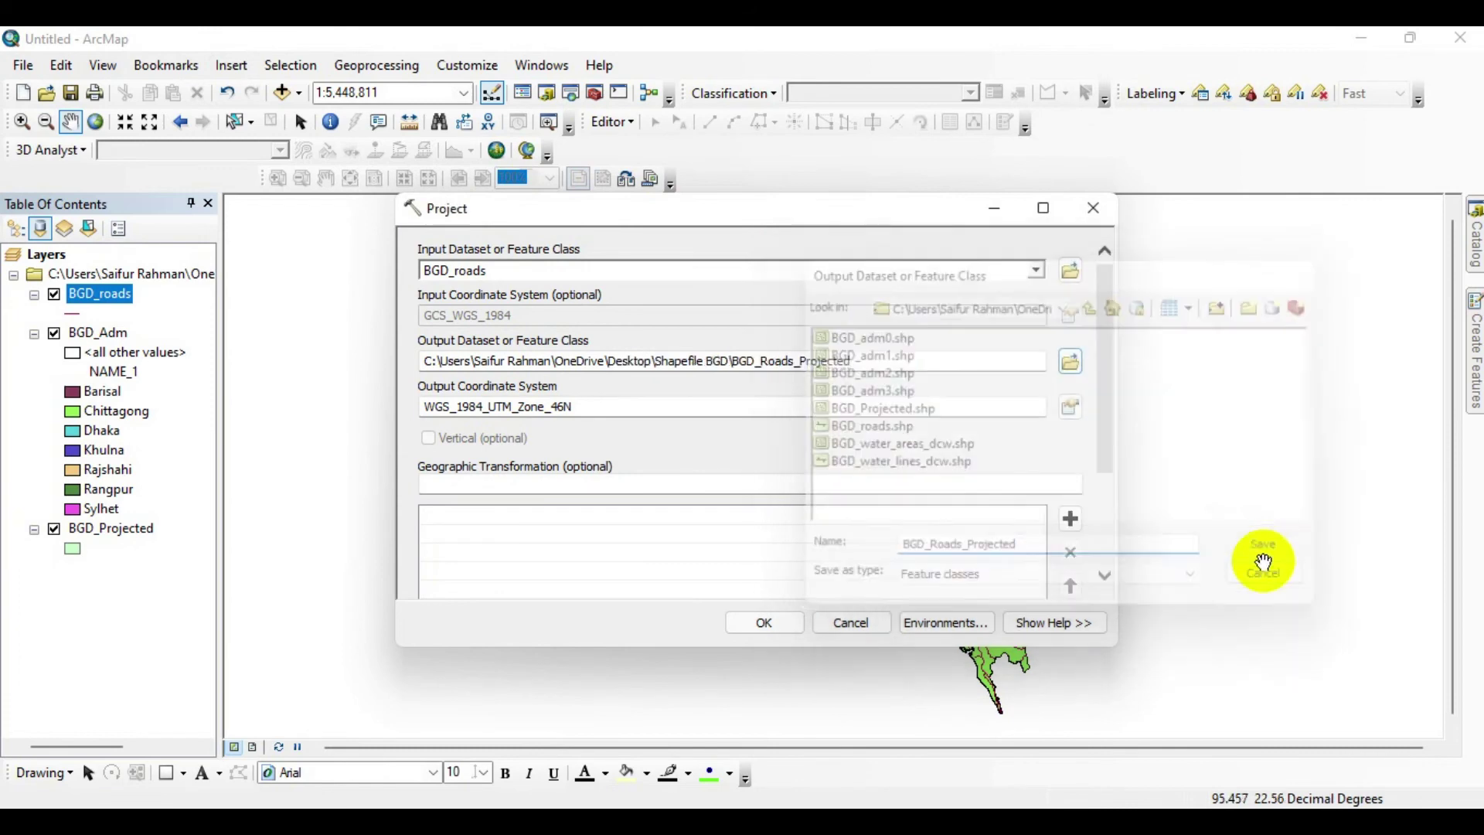
click(763, 623)
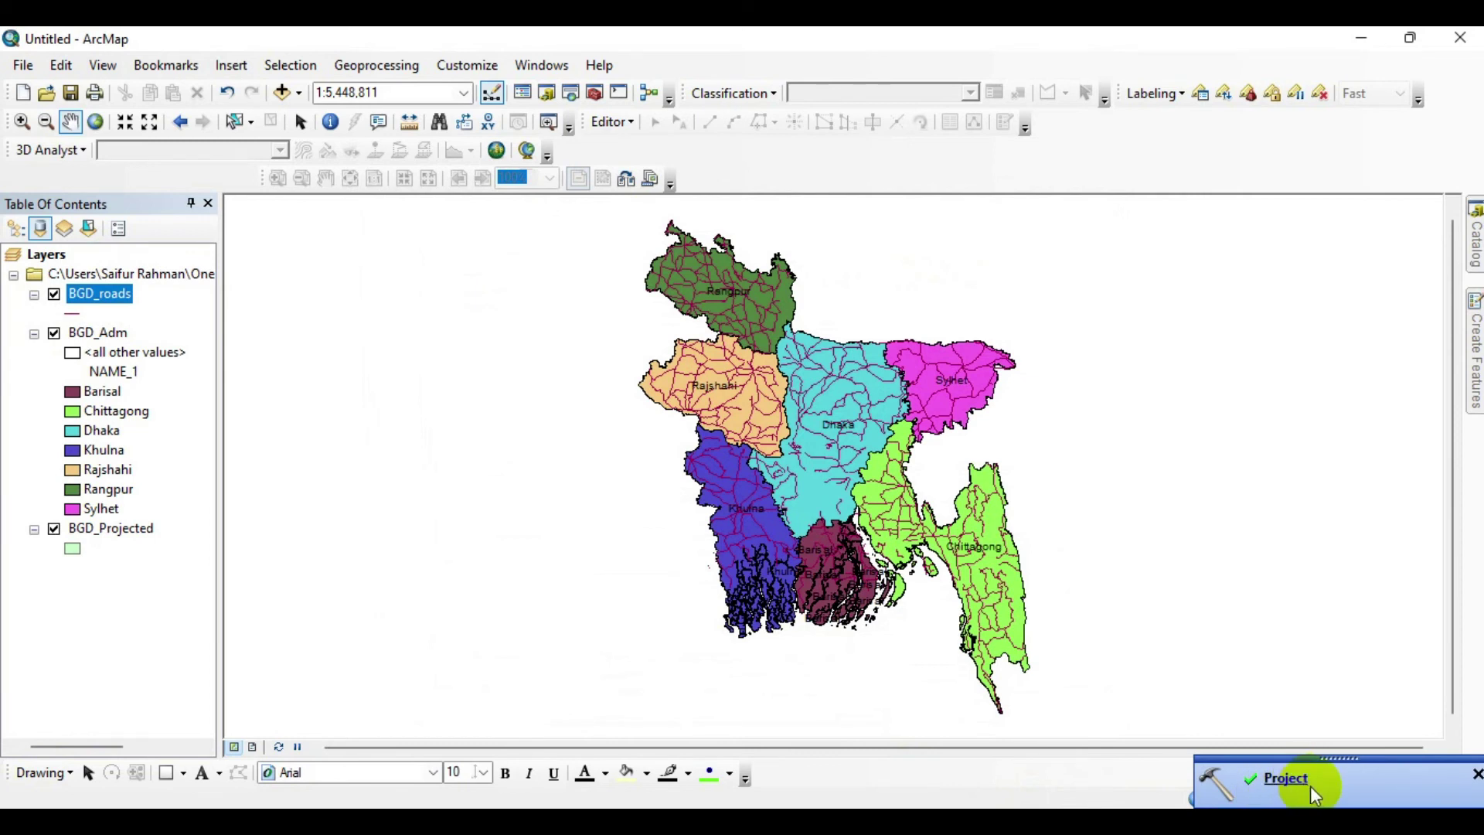
- Add BGD_Roads_Projected.shp to the map's layers below BGD_Projected
click(1474, 239)
scroll(1339, 462, up, 11)
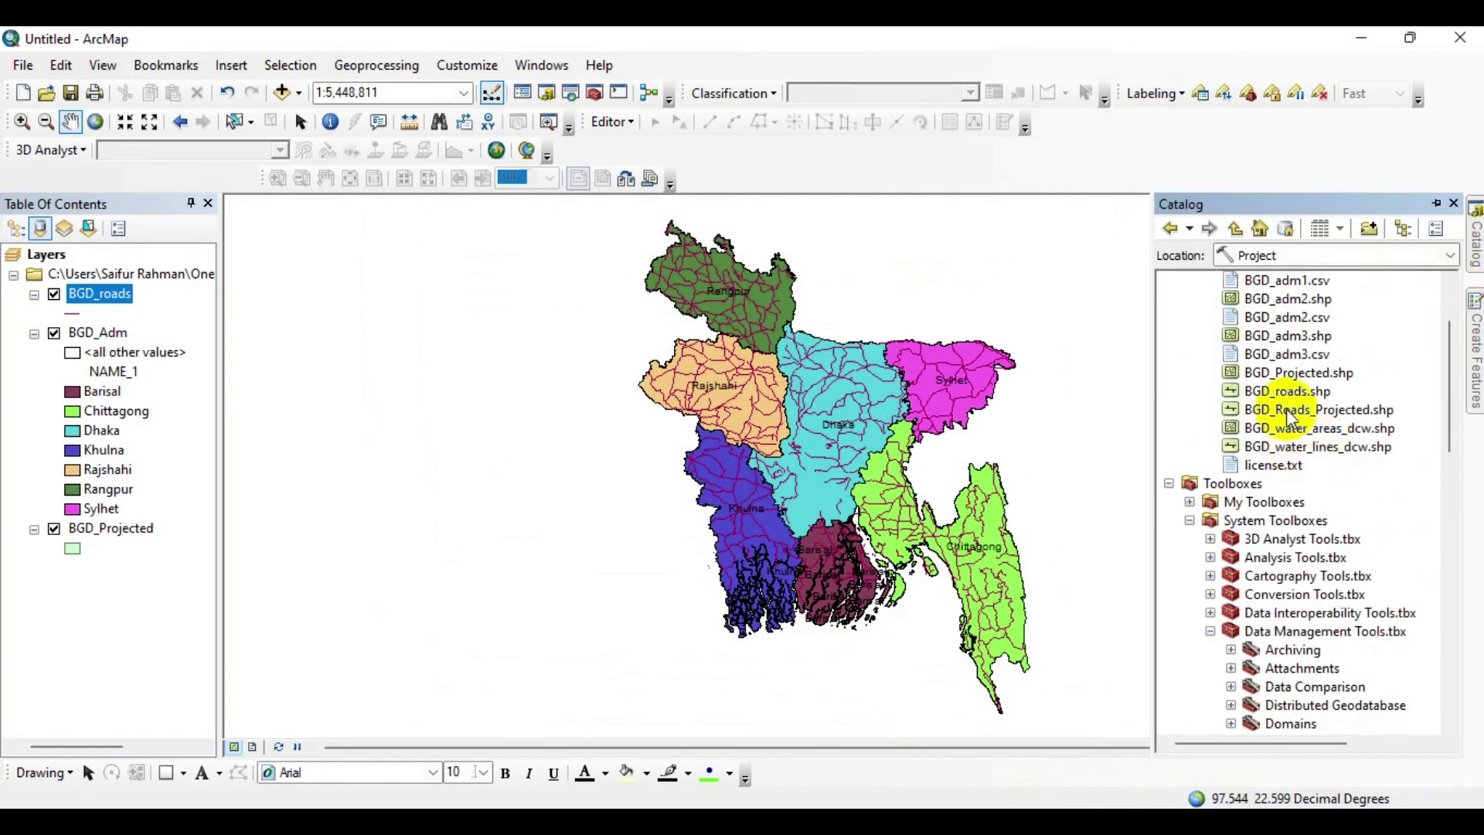
drag(1286, 410, 140, 596)
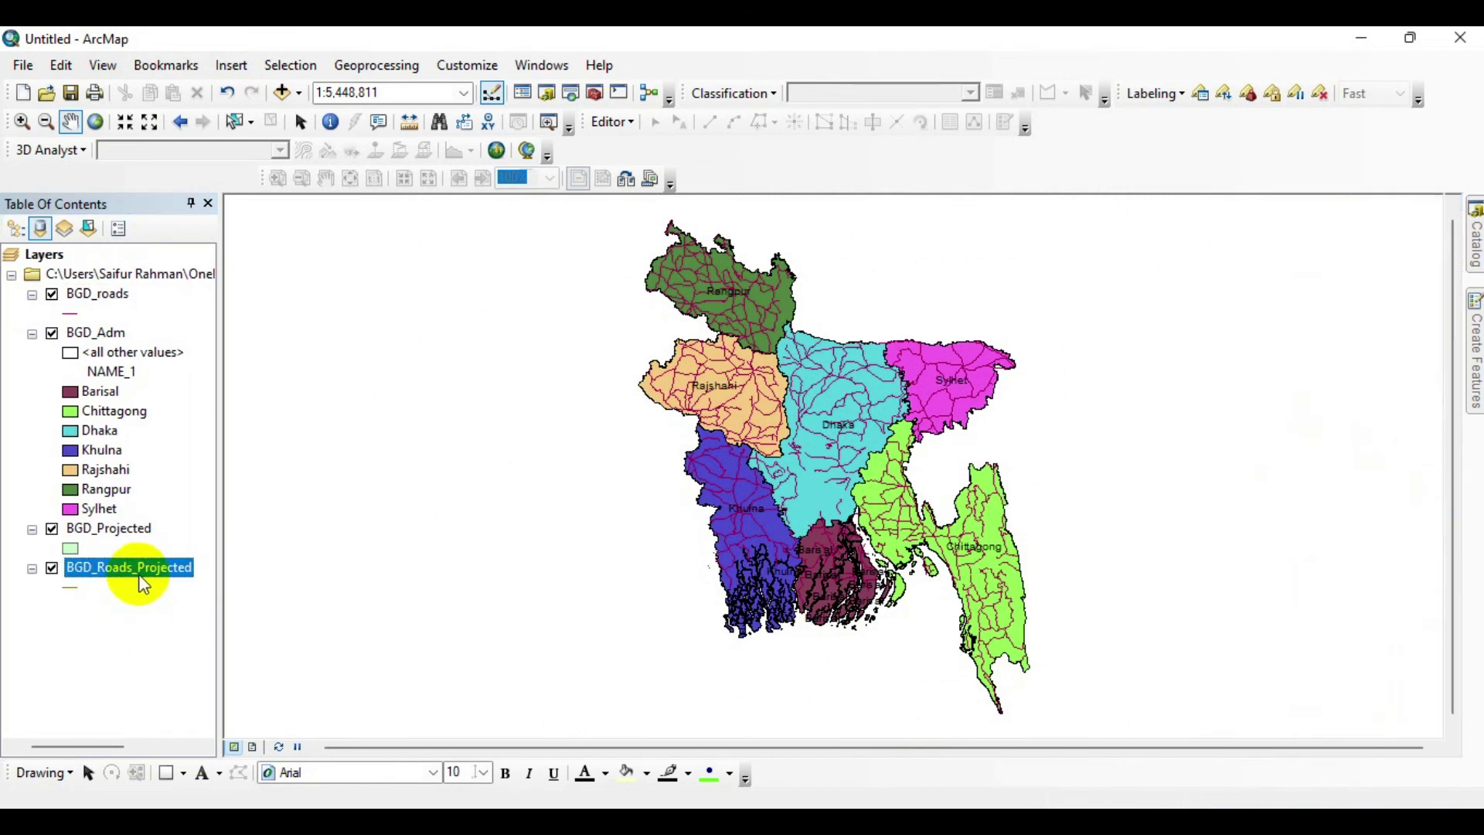
- Calculate the Length_M field of BGD_Roads_Projected as length in Kilometers, using the coordinate system of the data source
right_click(139, 576)
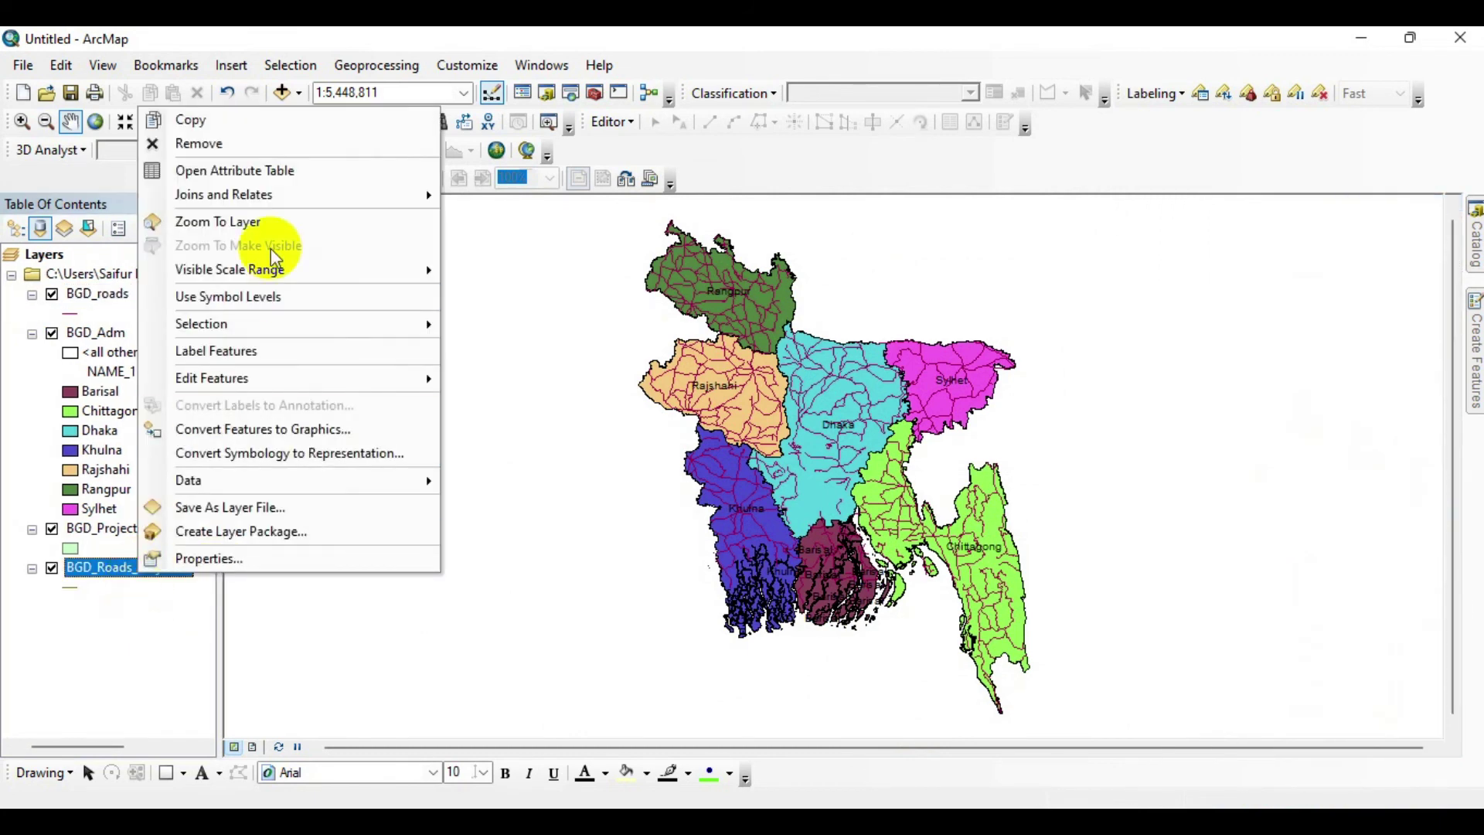
click(289, 171)
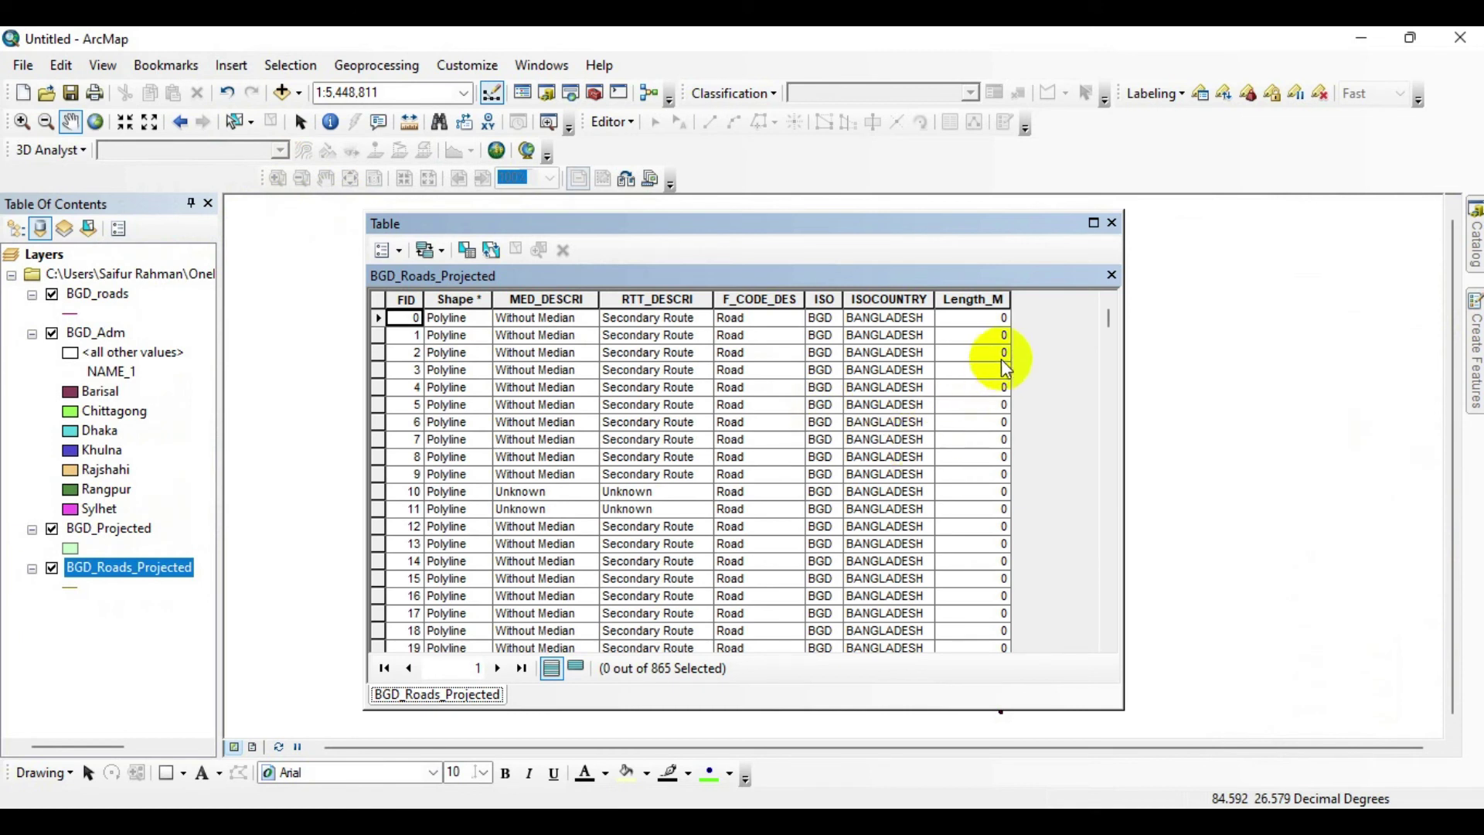
click(972, 301)
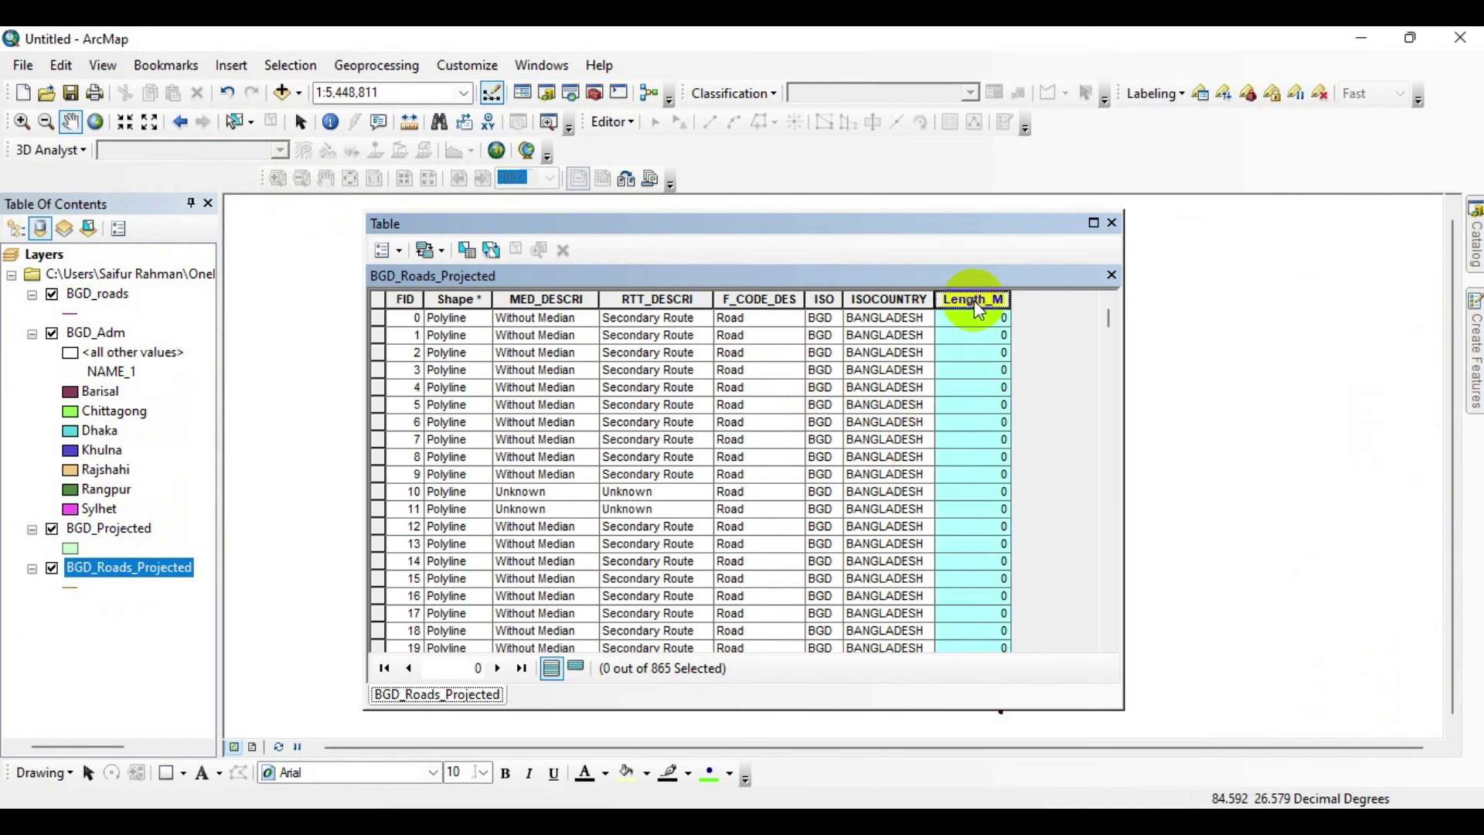
right_click(974, 299)
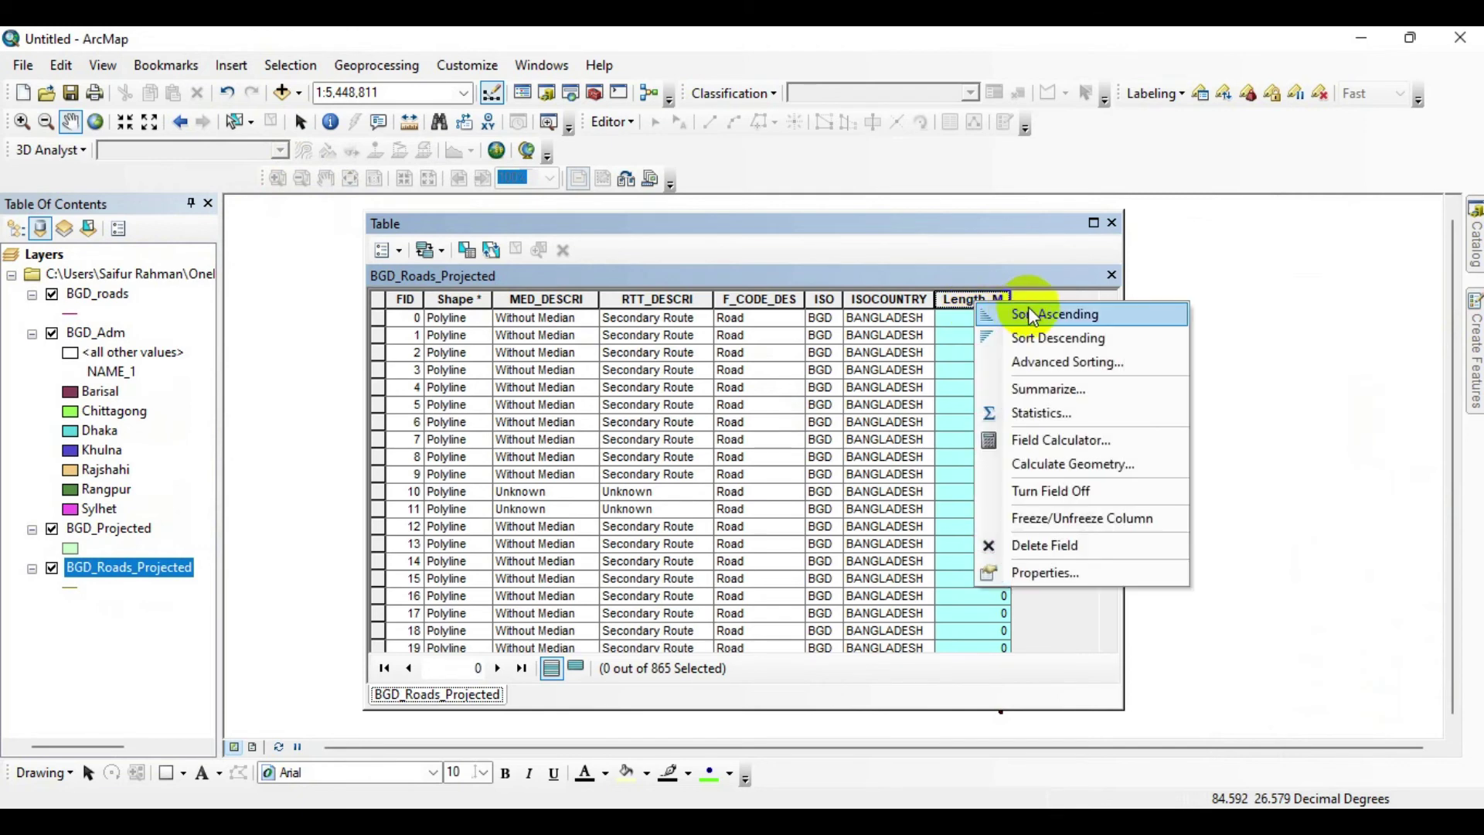
click(1080, 468)
click(698, 473)
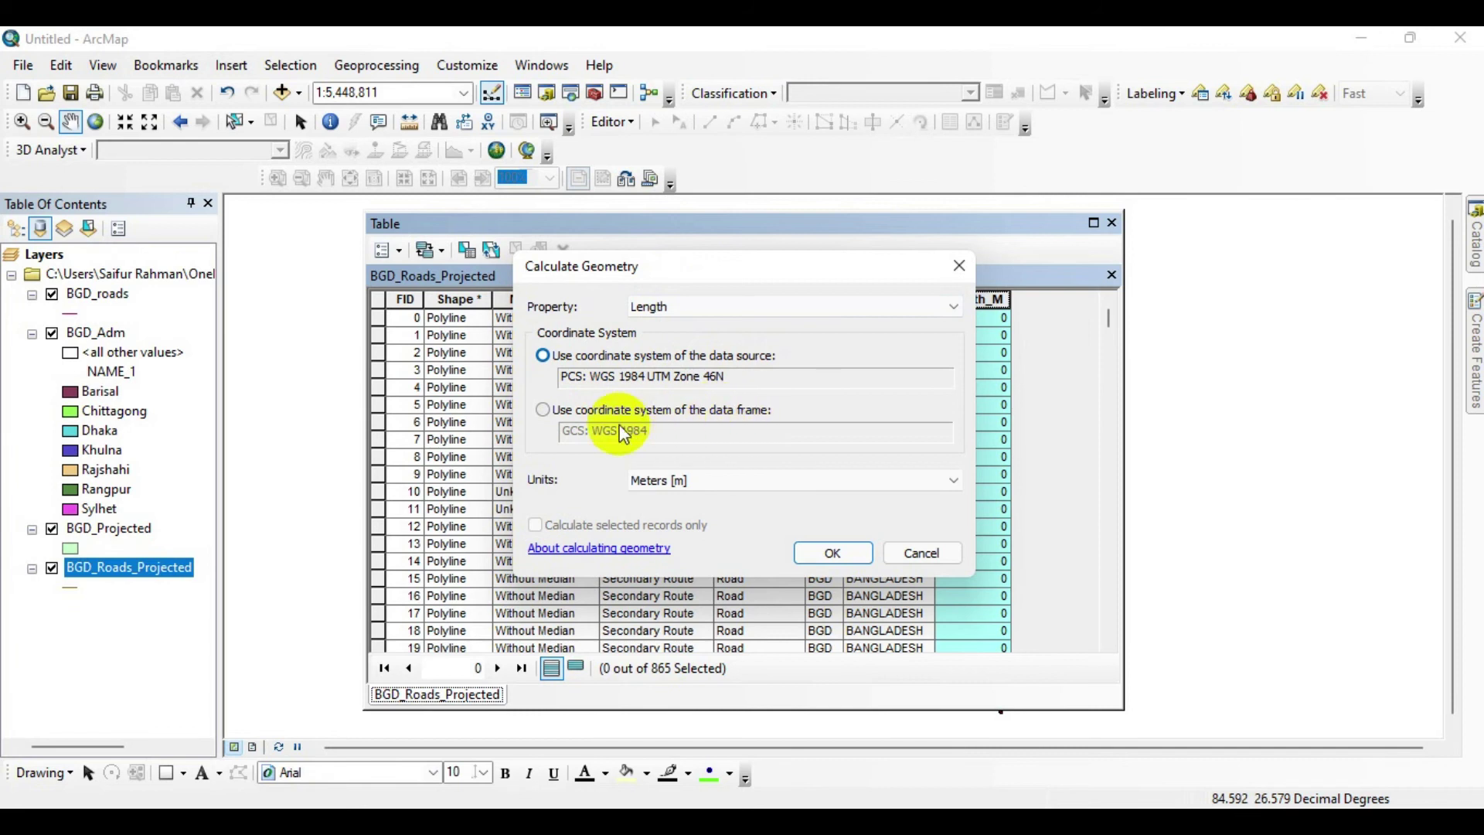
drag(614, 271, 648, 199)
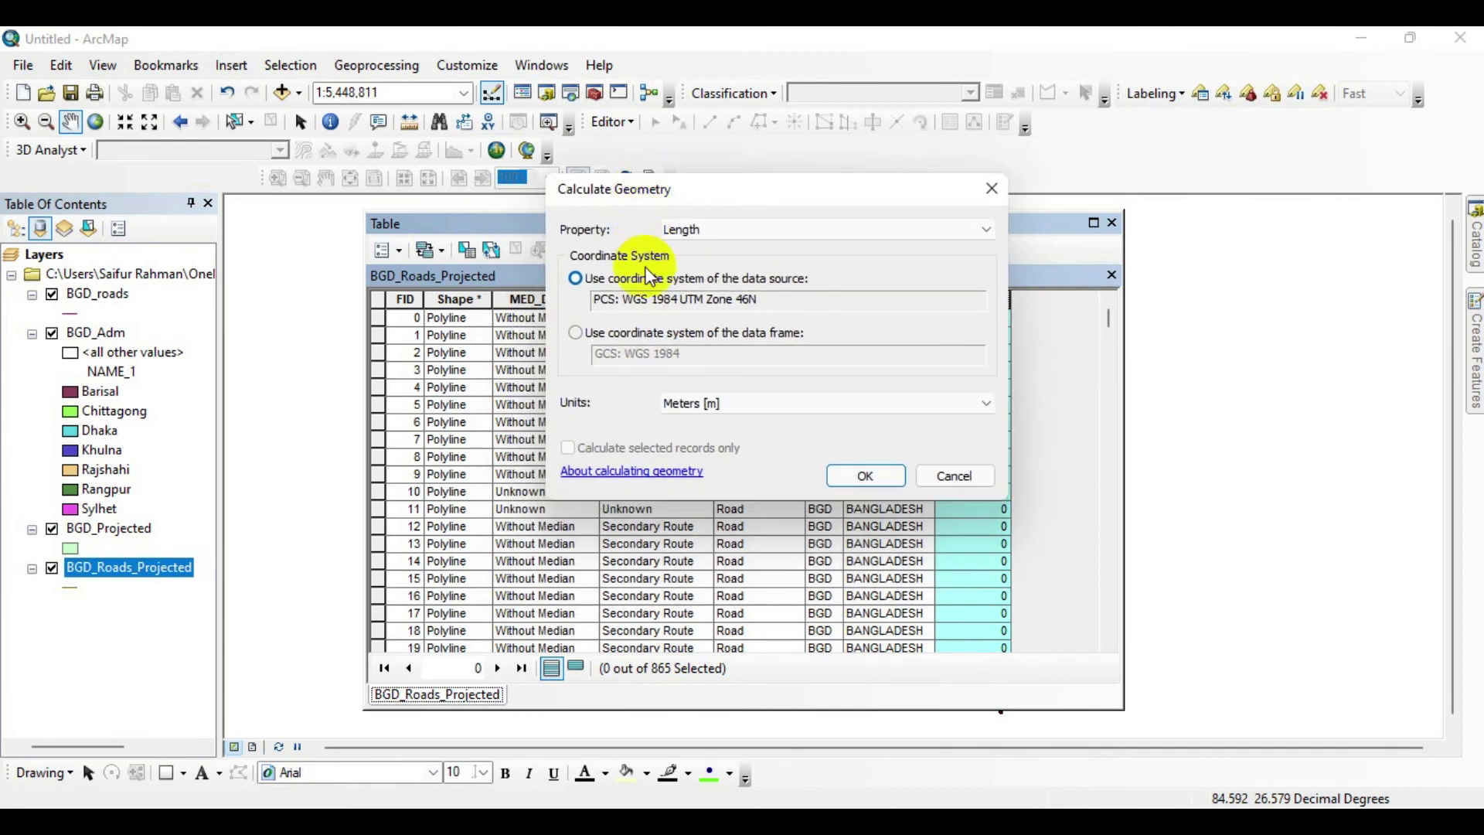
click(698, 409)
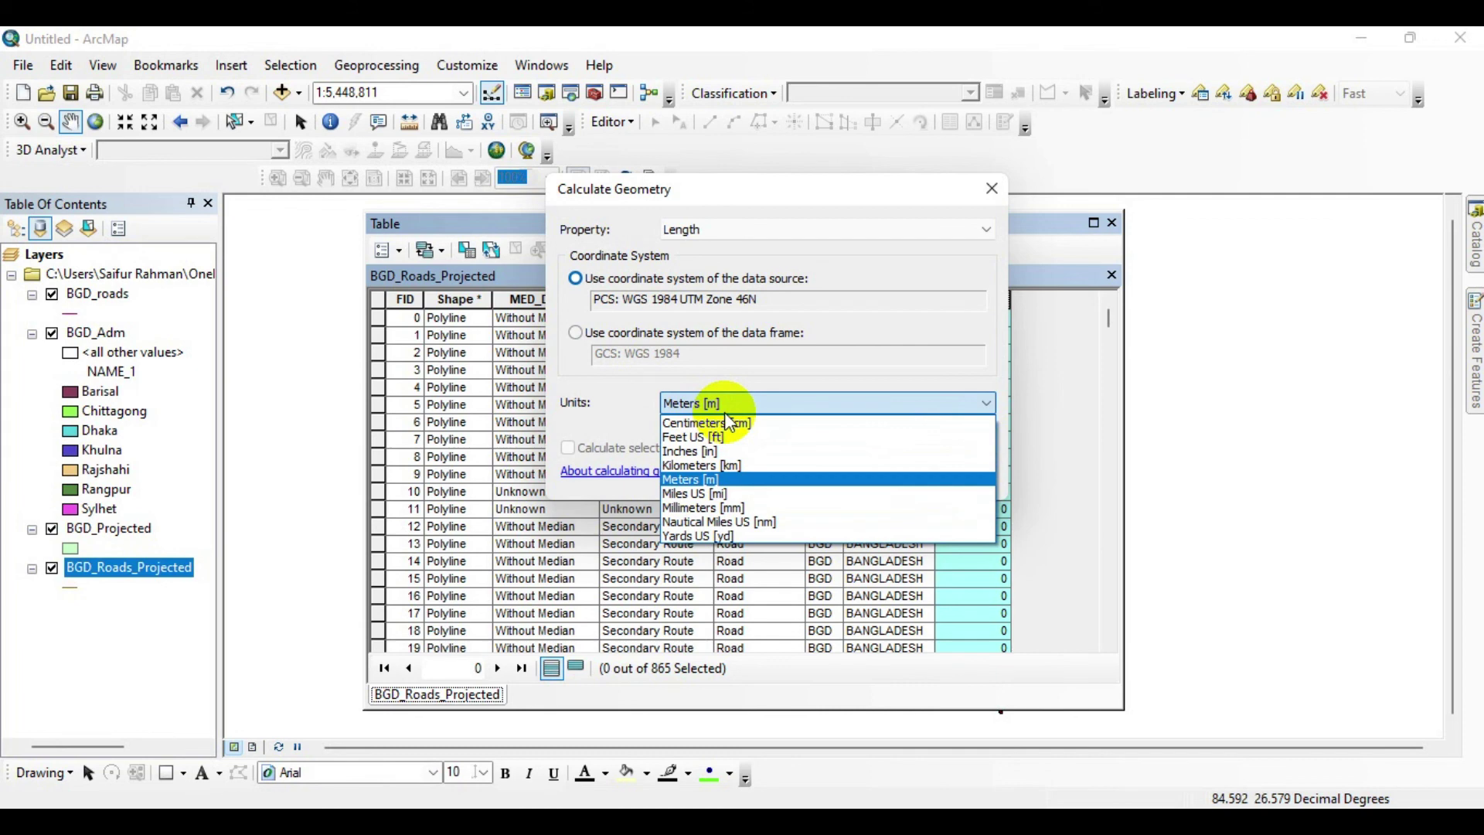
click(702, 467)
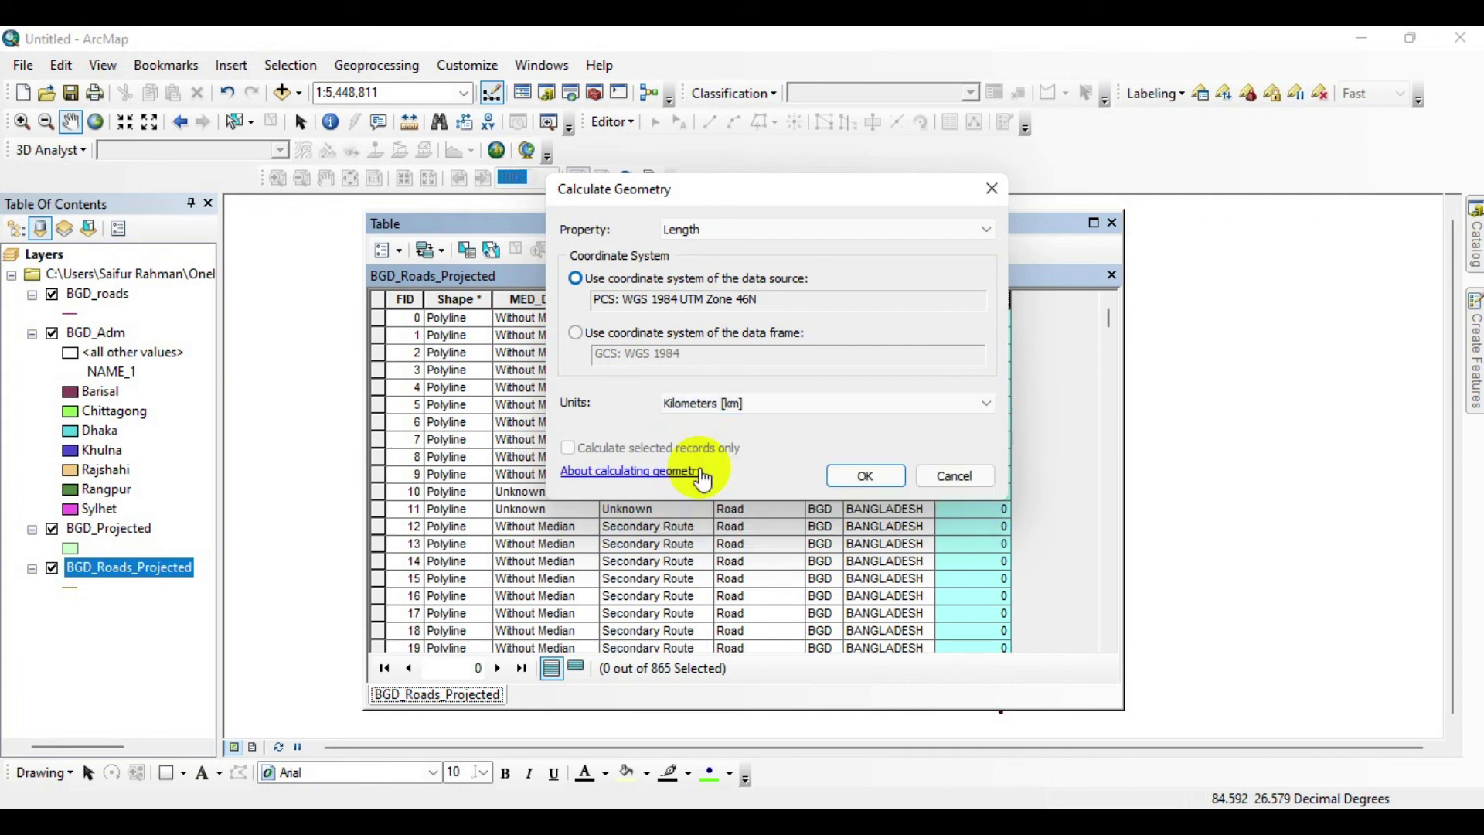
click(899, 479)
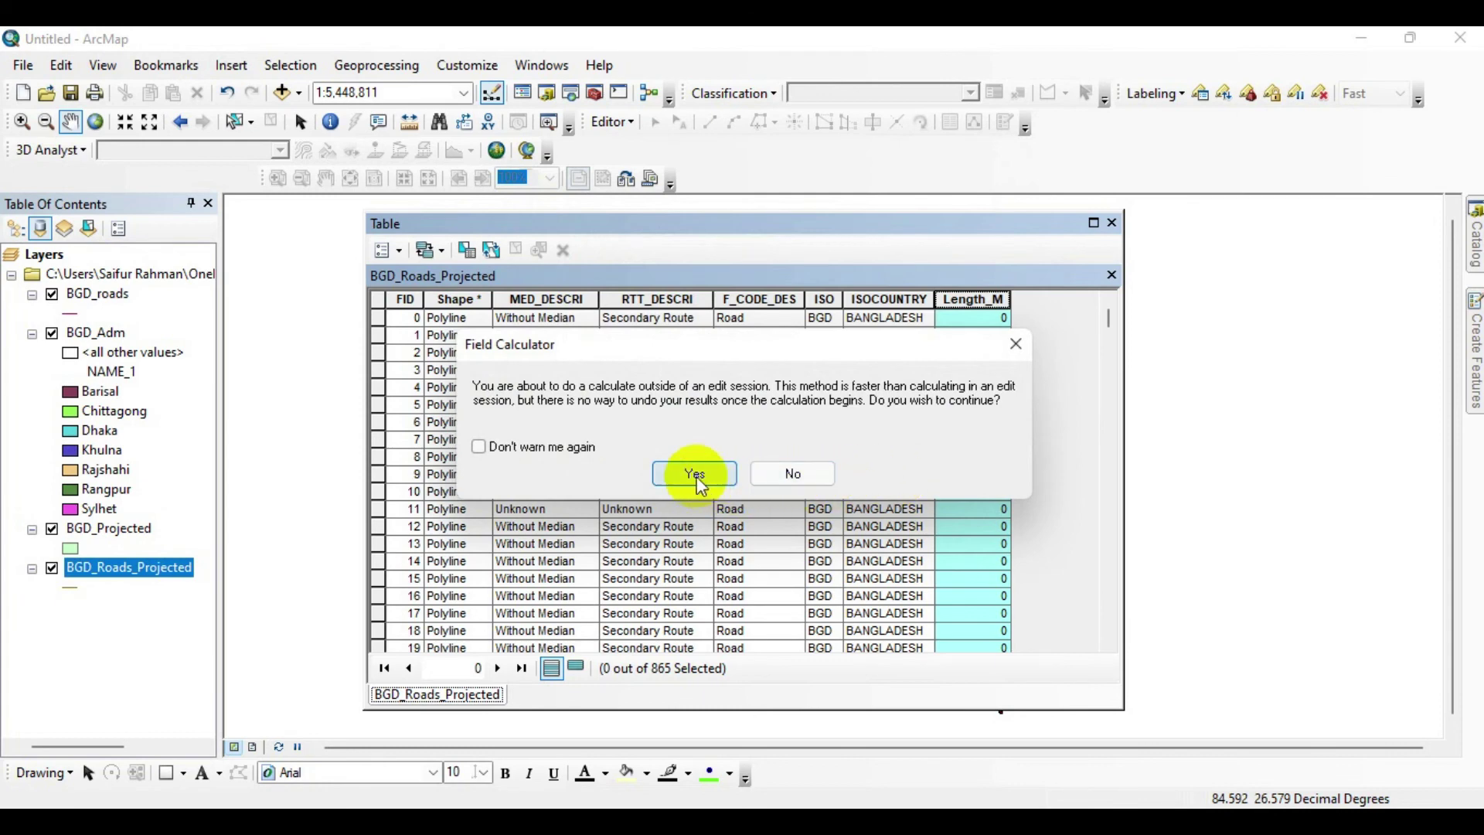
click(695, 474)
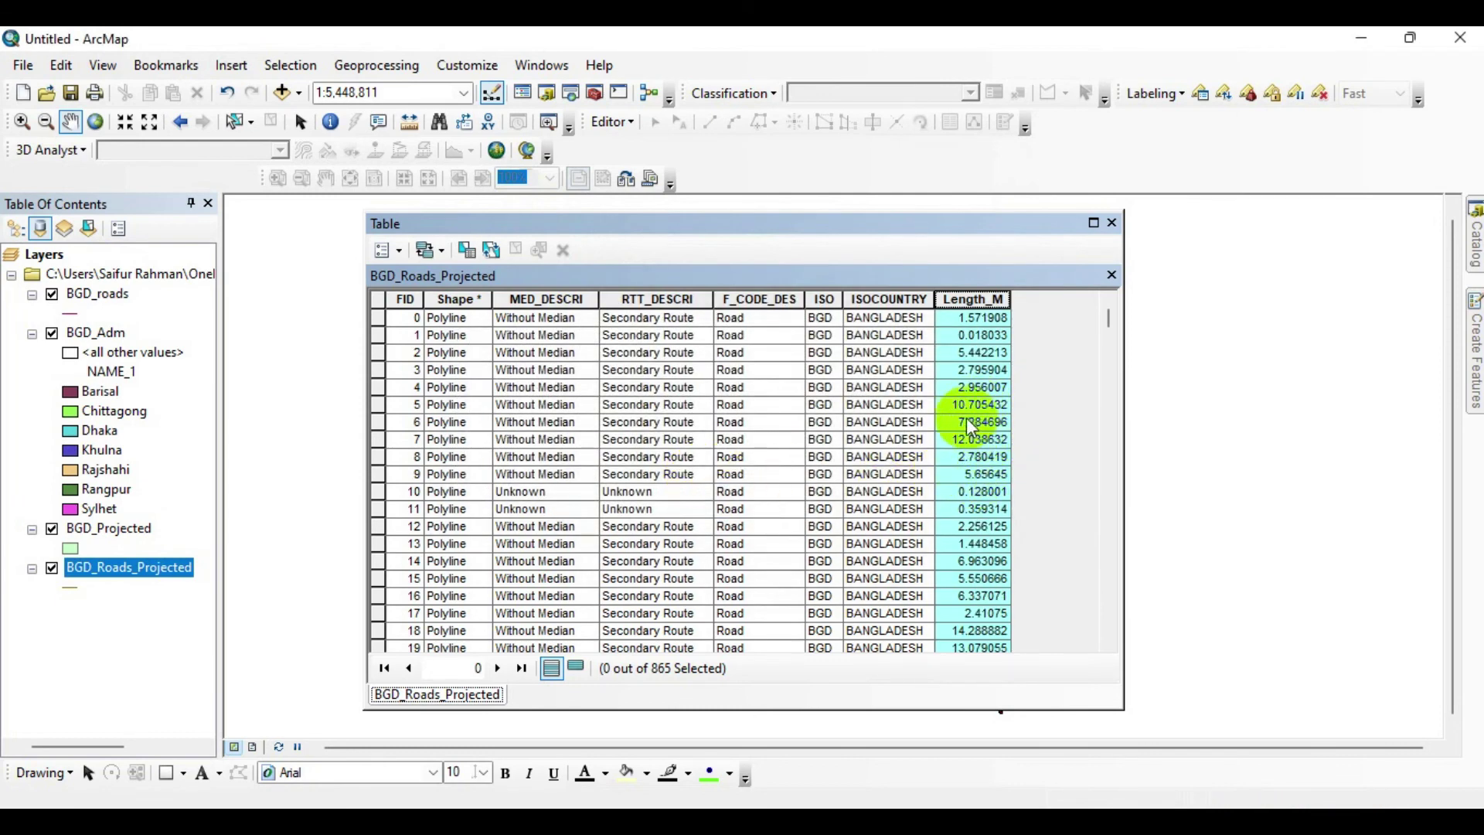
- Review the calculated road lengths and the sum in the Length_M statistics, and close the attribute table
scroll(978, 487, down, 7)
scroll(976, 486, down, 5)
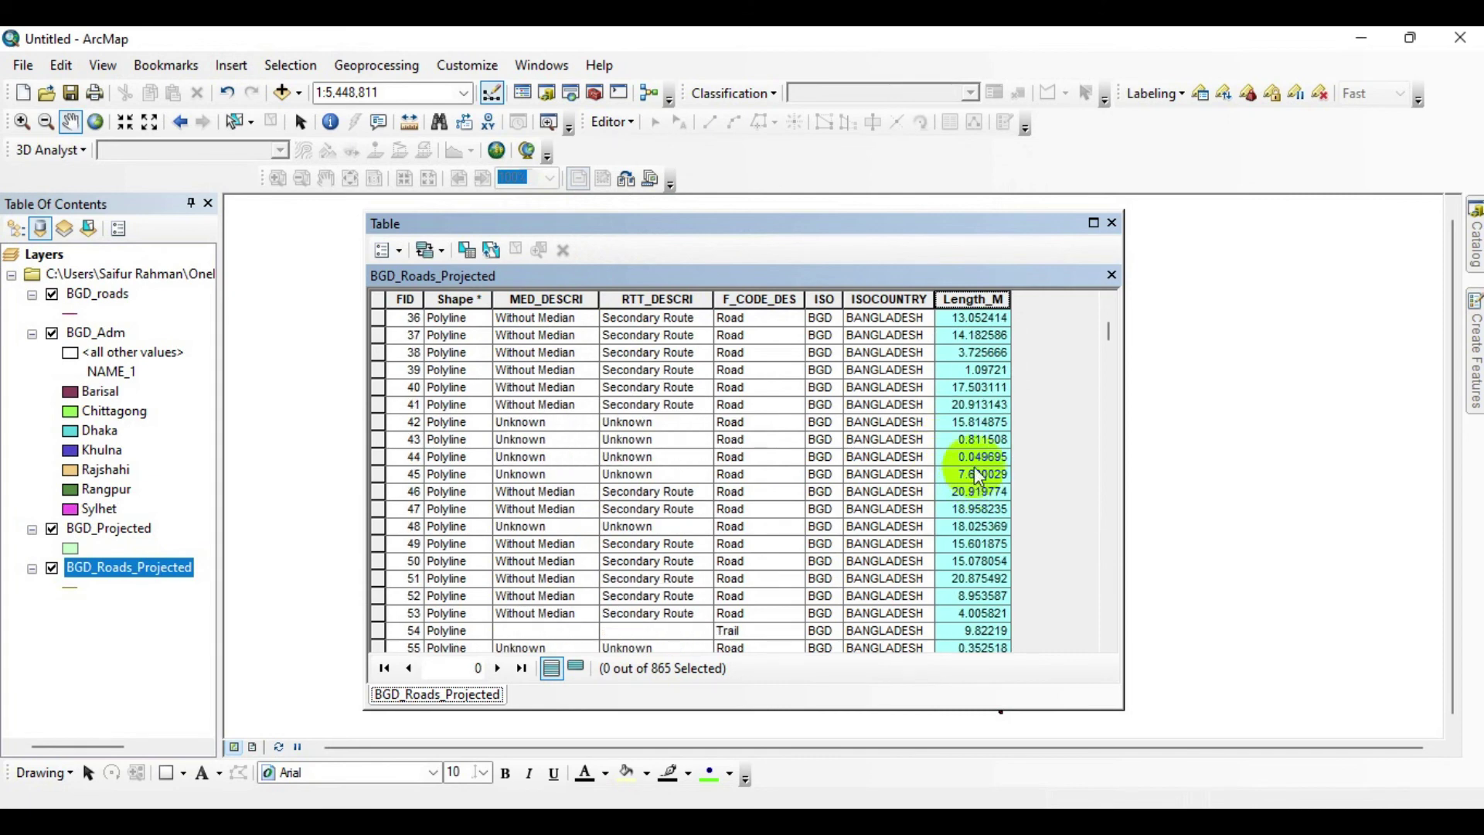
right_click(969, 304)
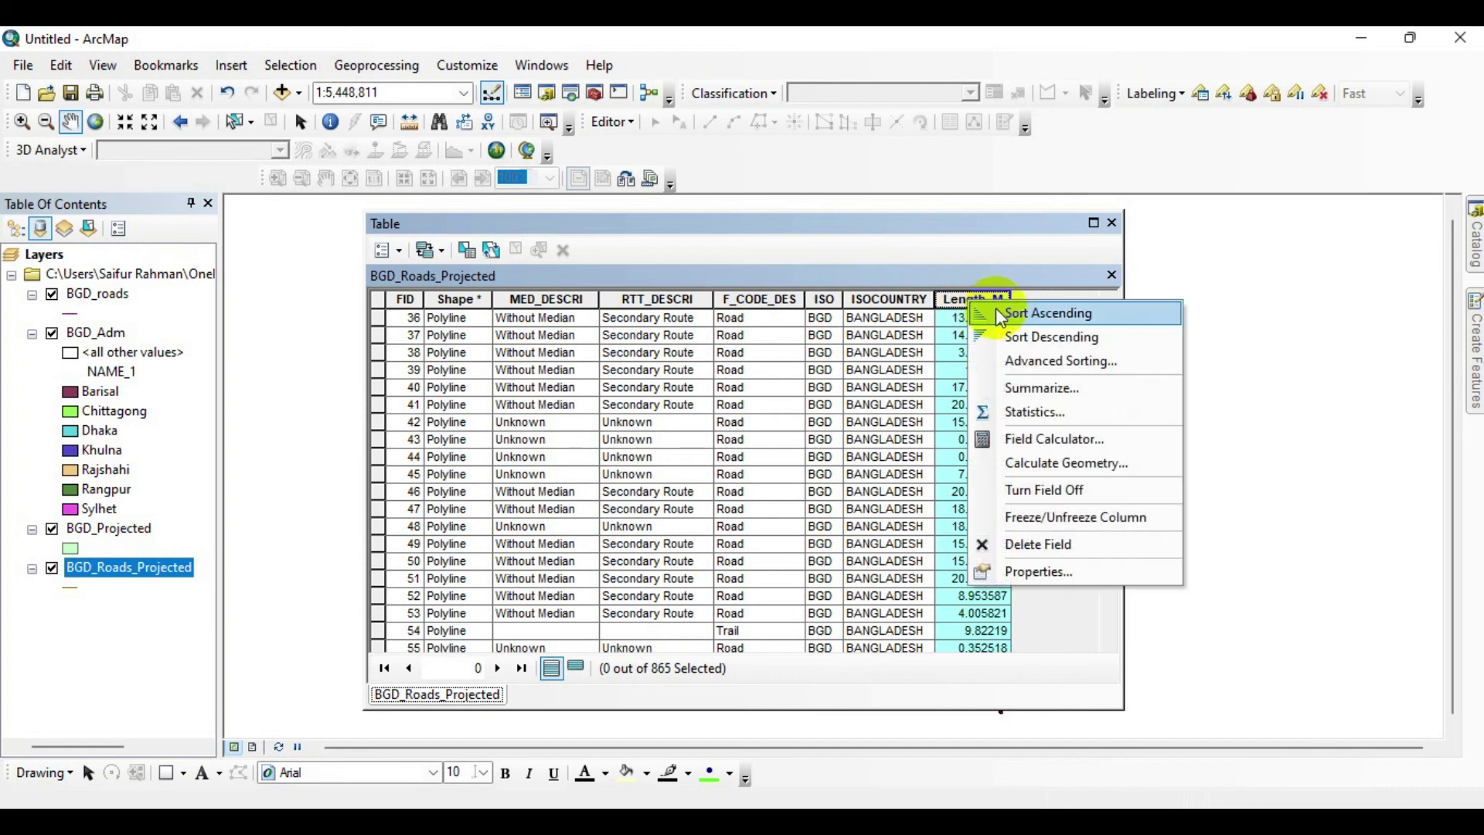
click(1036, 417)
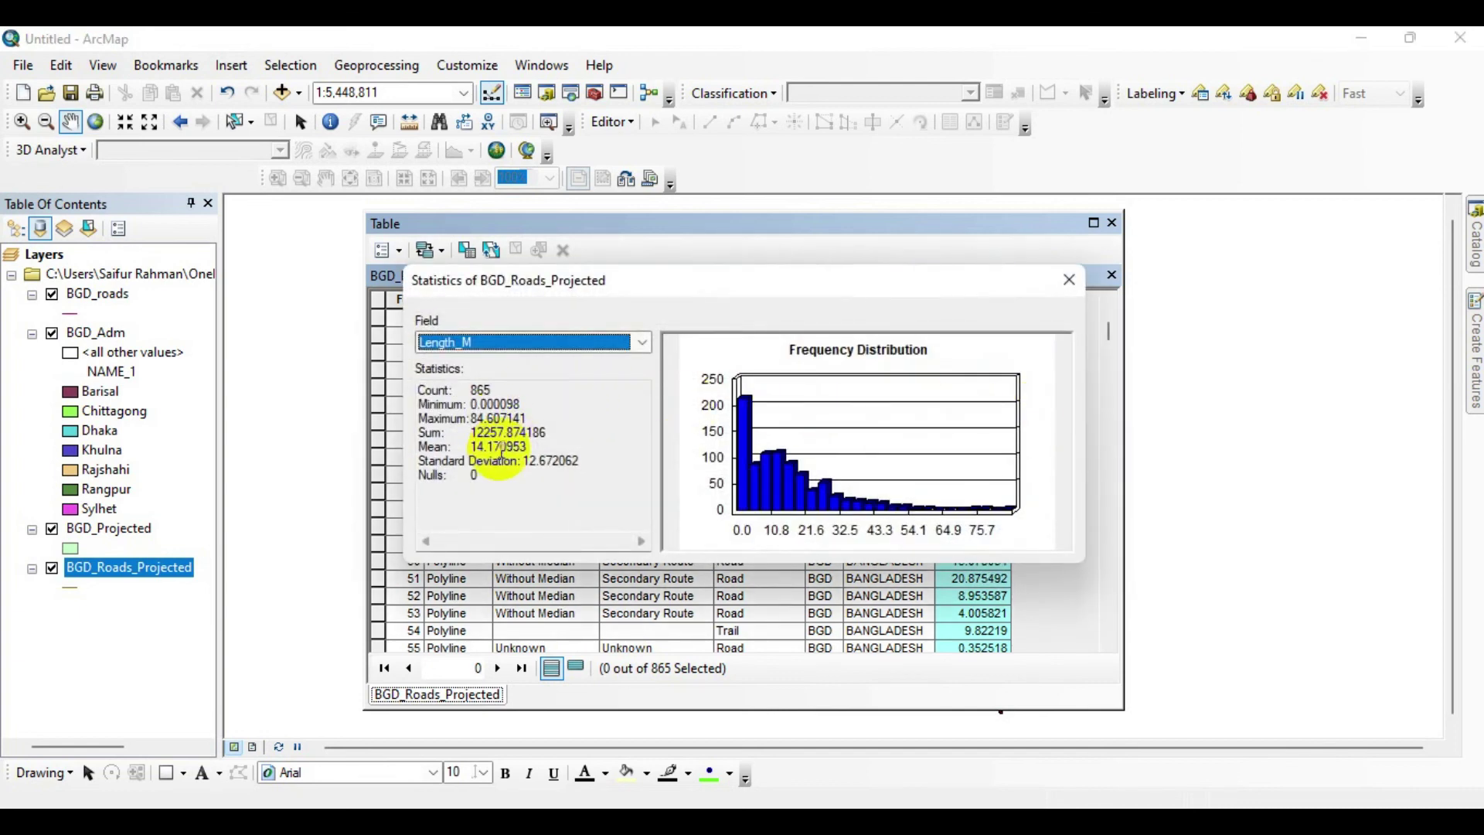
drag(470, 433, 569, 433)
click(1068, 279)
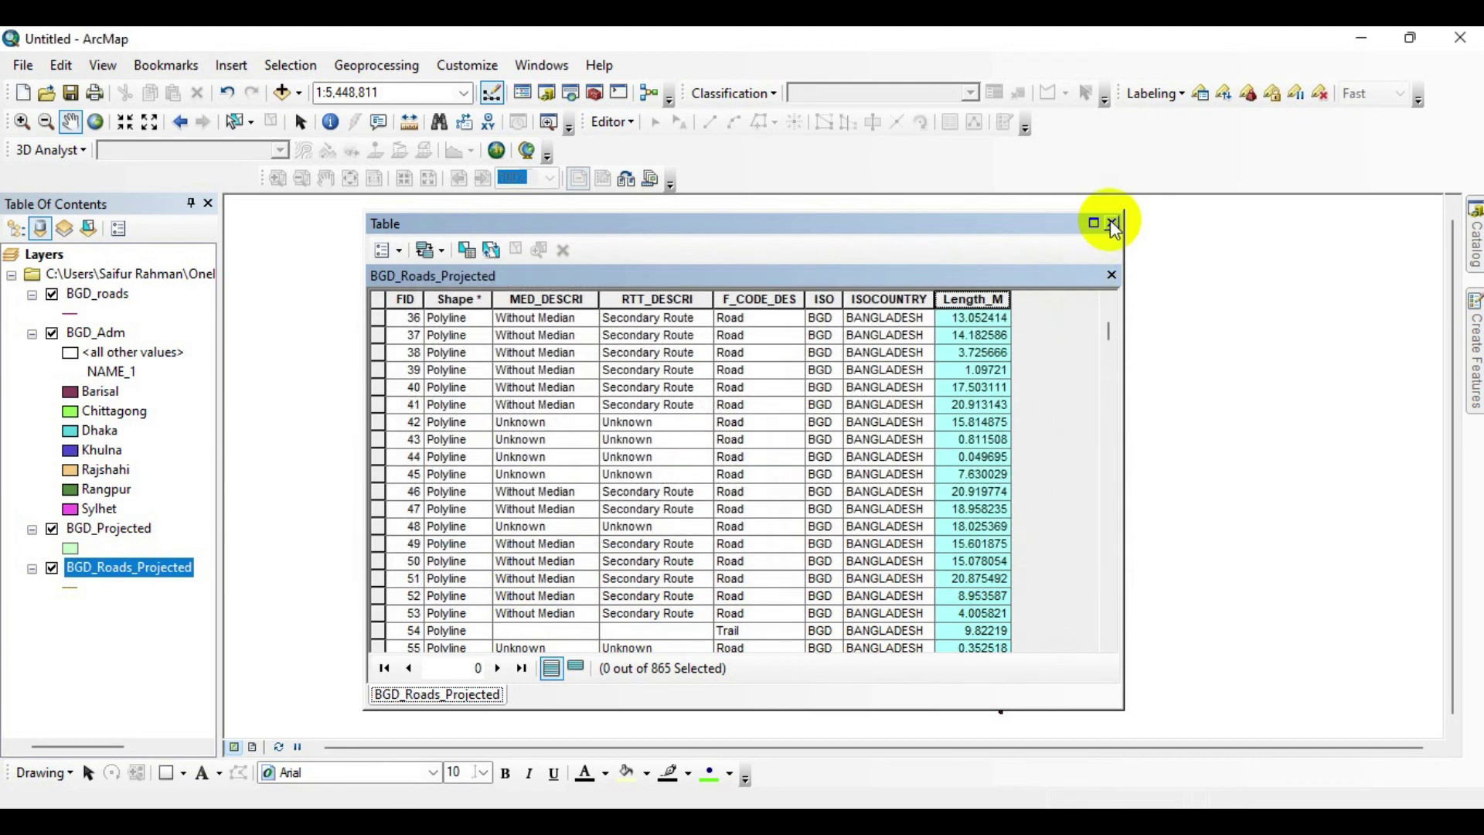
click(1113, 226)
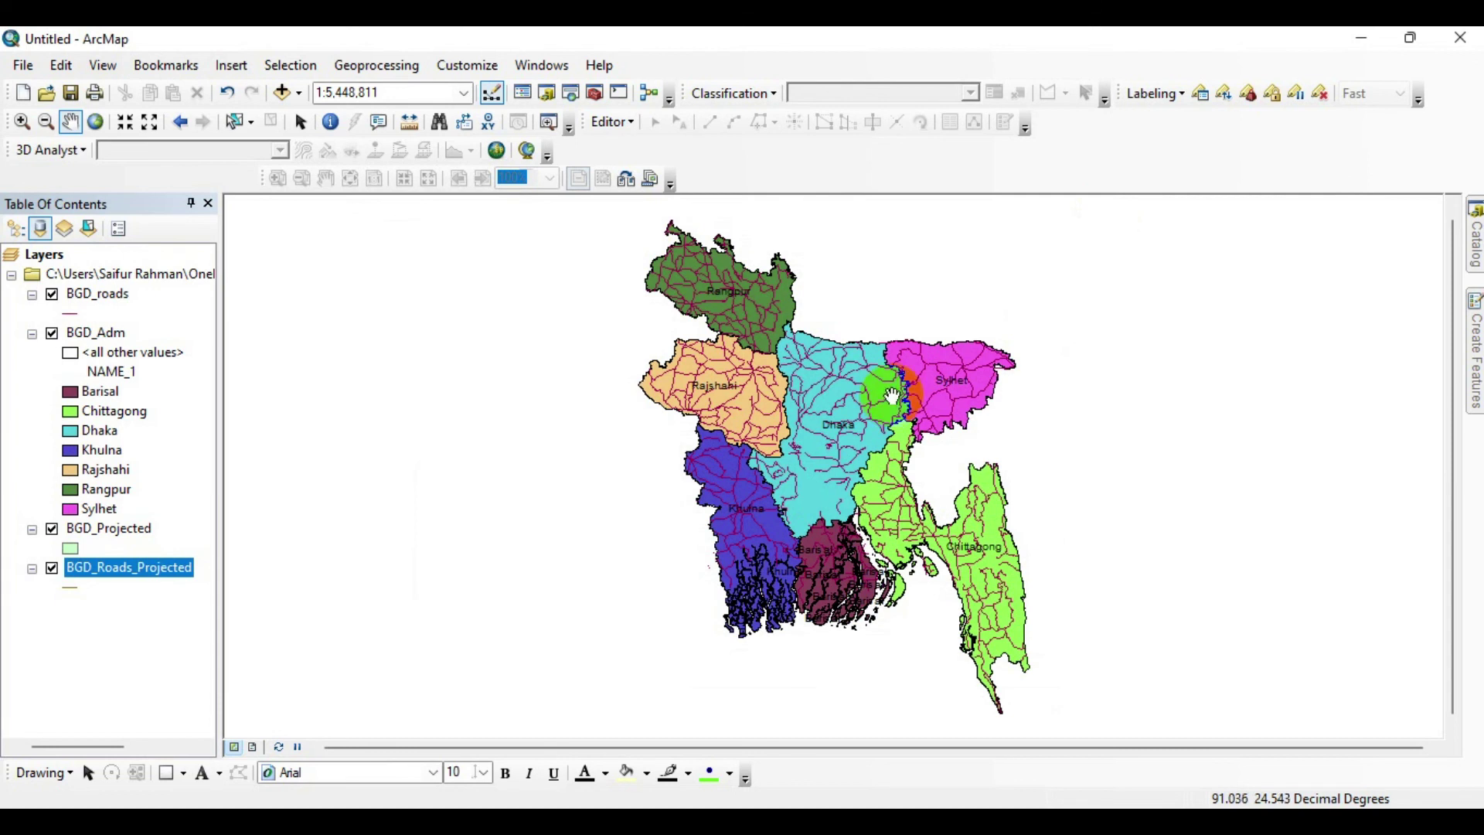